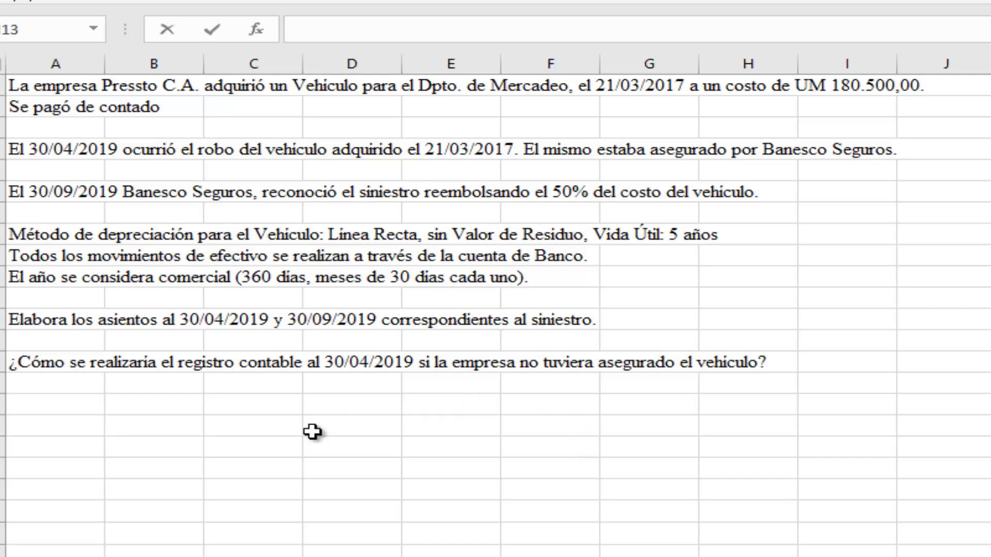
- Enter the heading "VALOR SEGÚN LIBROS = COSTO - DEPRECIACIÓN ACUMULADA" in cell C17
{"action": "left_click", "coordinate": [301, 420]}
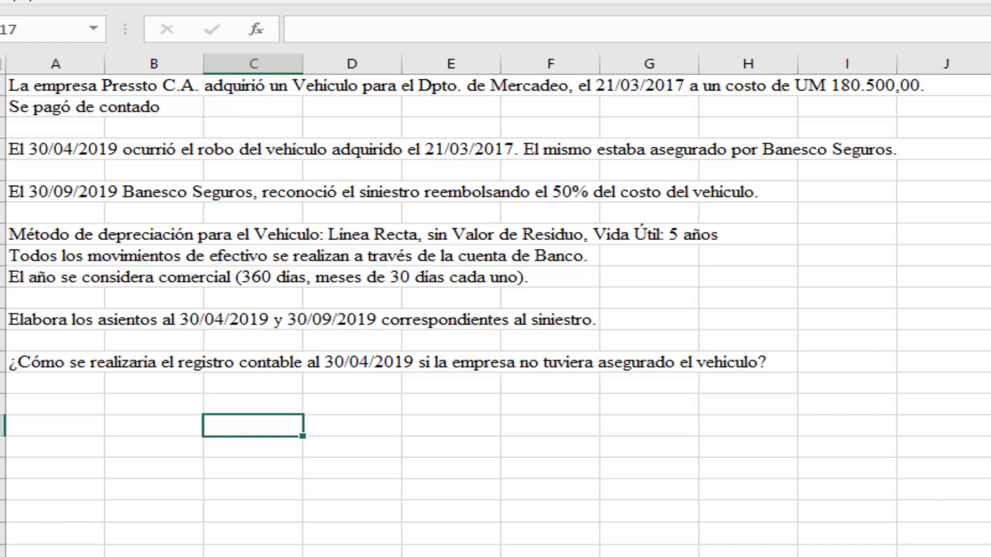
{"action": "key", "text": "F2"}
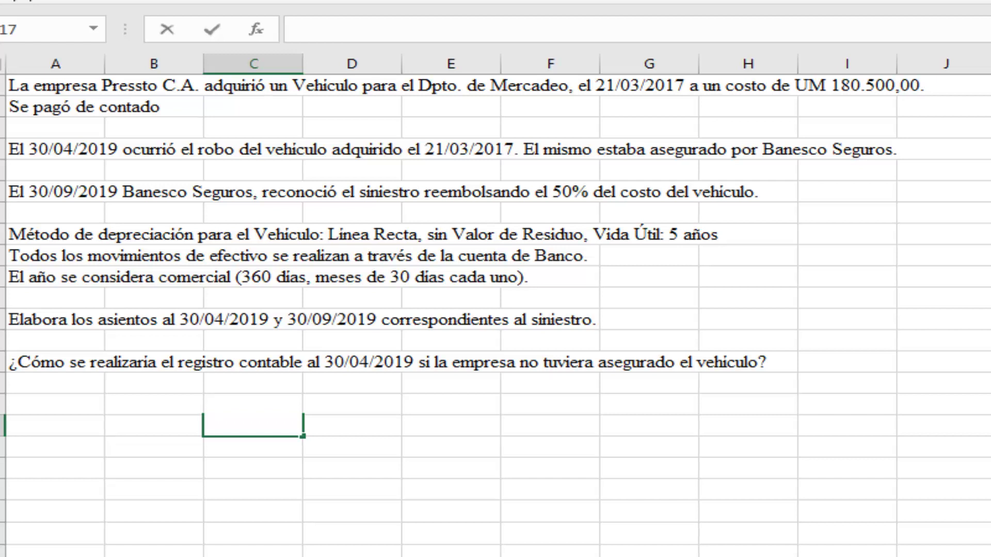
{"action": "type", "text": "VALOR SEGÚN "}
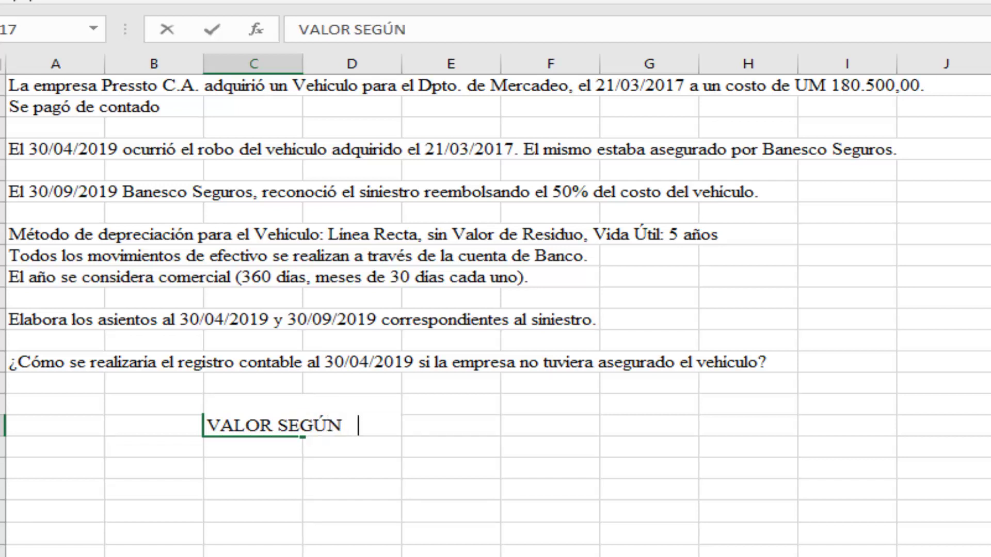
{"action": "type", "text": "LIBROS = C"}
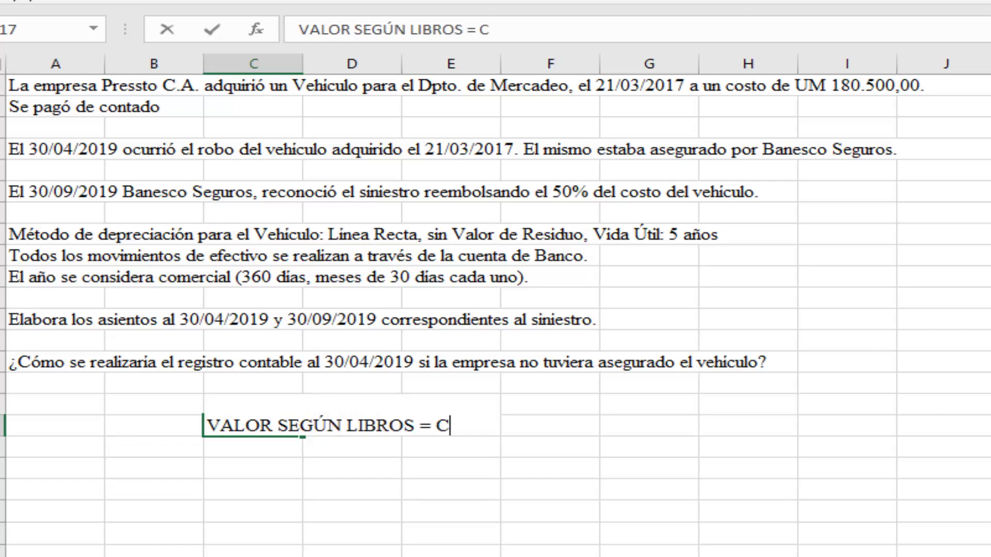
{"action": "type", "text": "OSTO - D"}
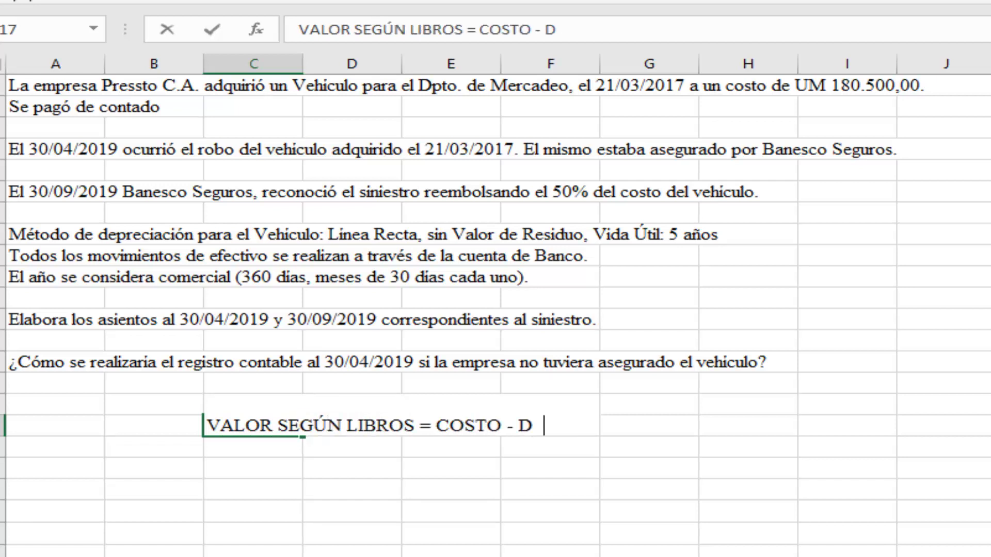
{"action": "type", "text": "EPRECIACIÓN ACUMULADA"}
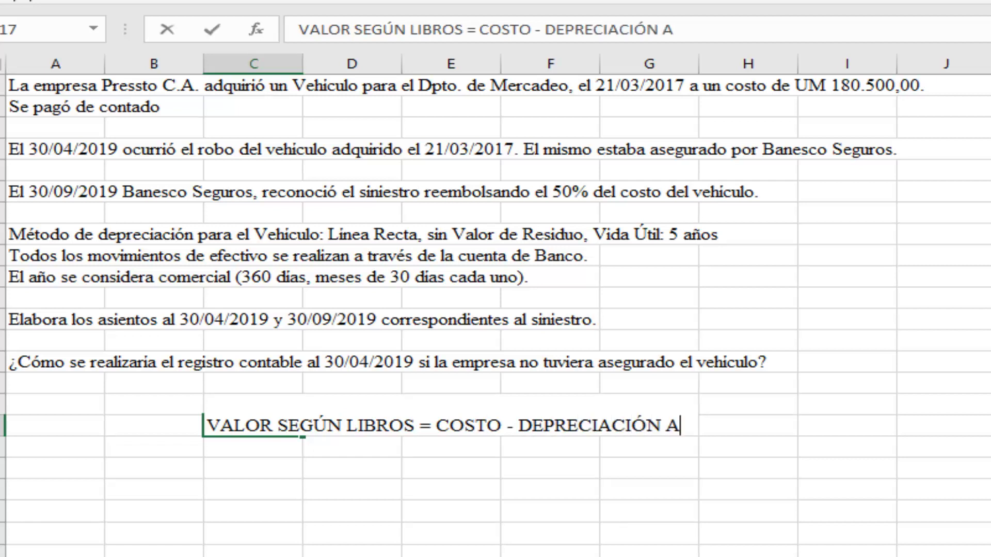
{"action": "key", "text": "Return"}
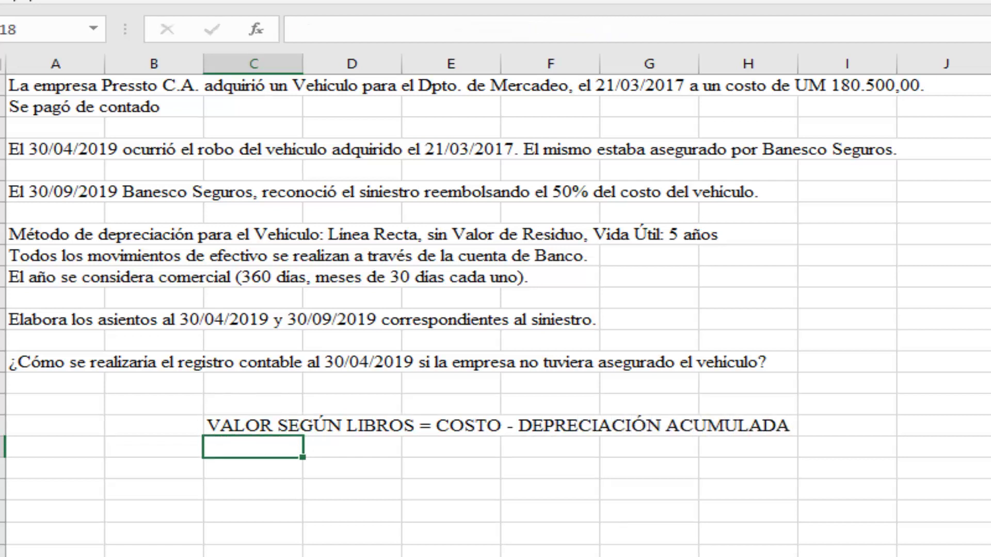
- Enter the label COSTO VEHICULO in C18 and the amount 180500 in E18, formatted with thousands separator and two decimals
{"action": "type", "text": "COSTO V"}
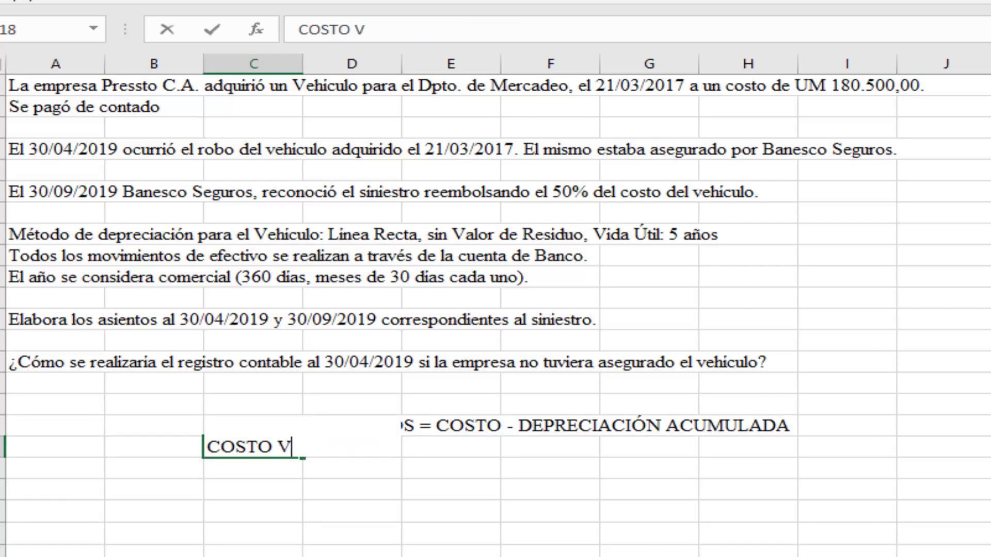
{"action": "type", "text": "EHICULO"}
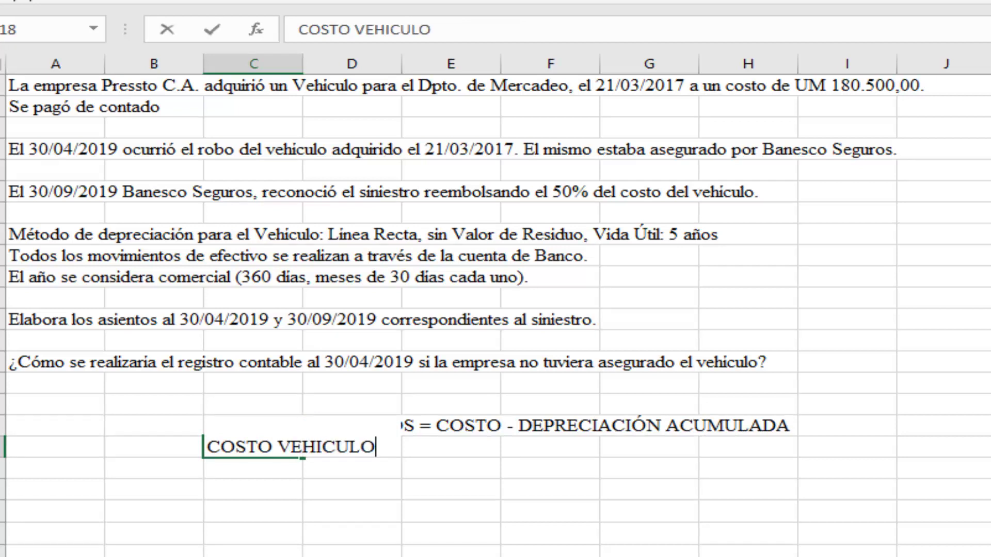
{"action": "key", "text": "Return"}
{"action": "left_click", "coordinate": [253, 446]}
{"action": "left_click", "coordinate": [451, 446]}
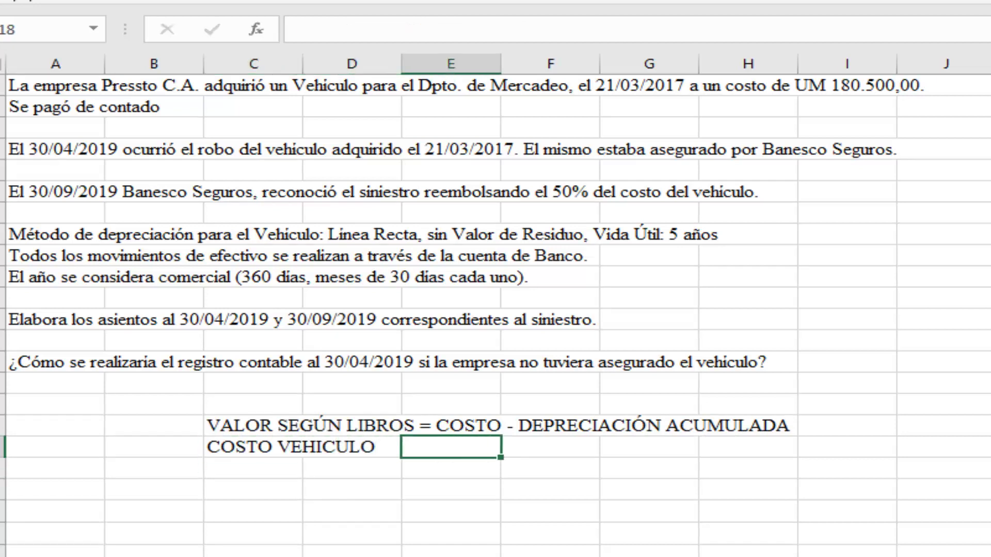
{"action": "type", "text": "180500"}
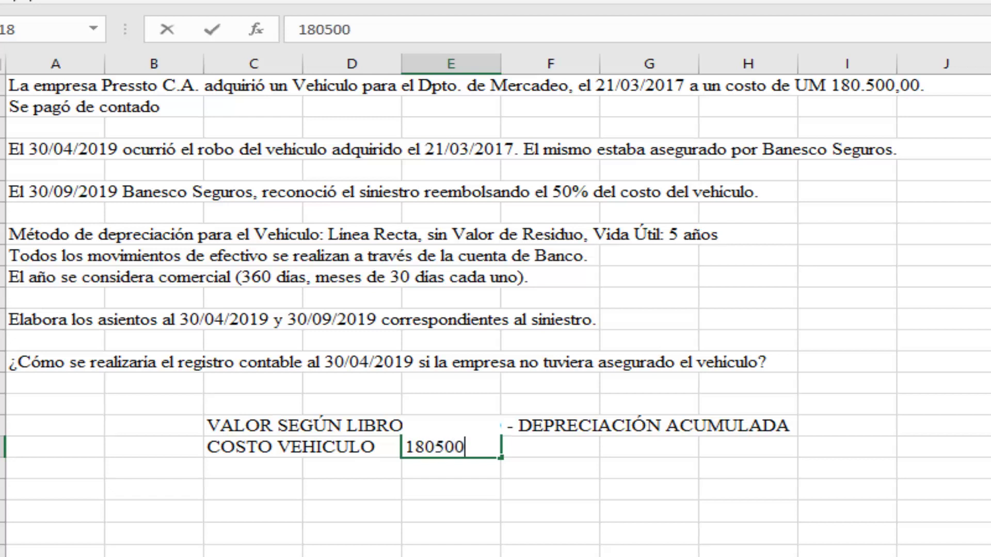
{"action": "key", "text": "Return"}
{"action": "left_click", "coordinate": [450, 447]}
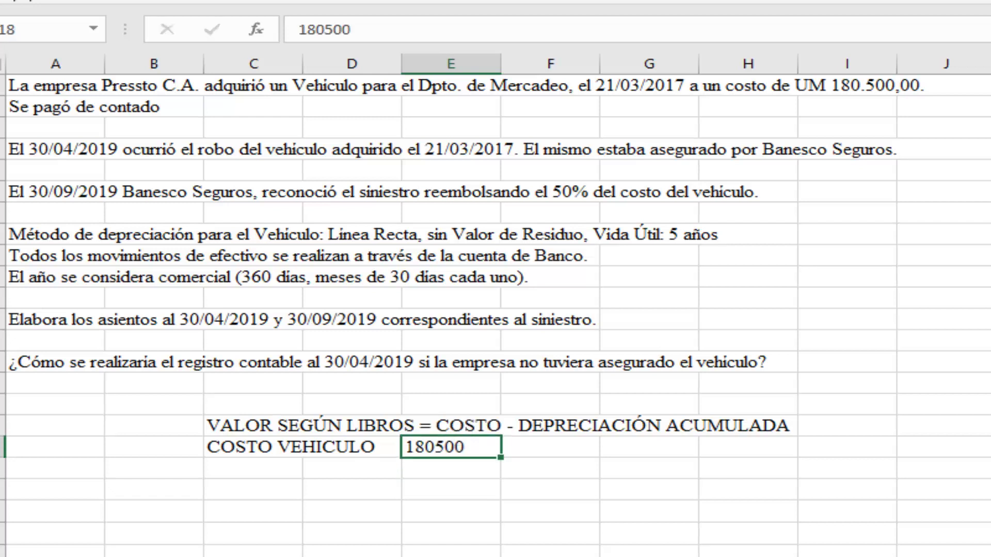
{"action": "key", "text": "ctrl+shift+1"}
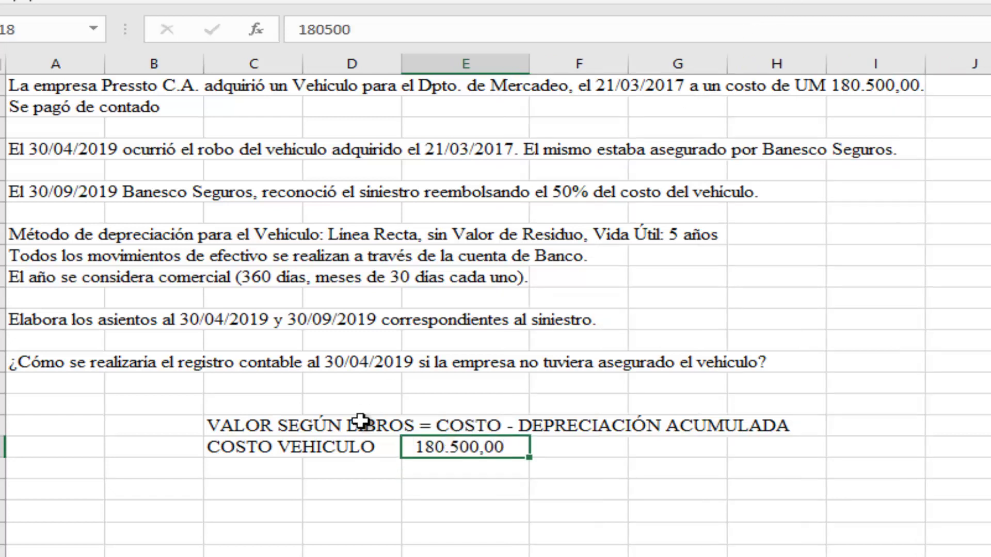
- Enter the theft date 30/04/2019 in cell C20, leaving a blank row below the vehicle cost
{"action": "left_click", "coordinate": [380, 482]}
{"action": "left_click", "coordinate": [273, 466]}
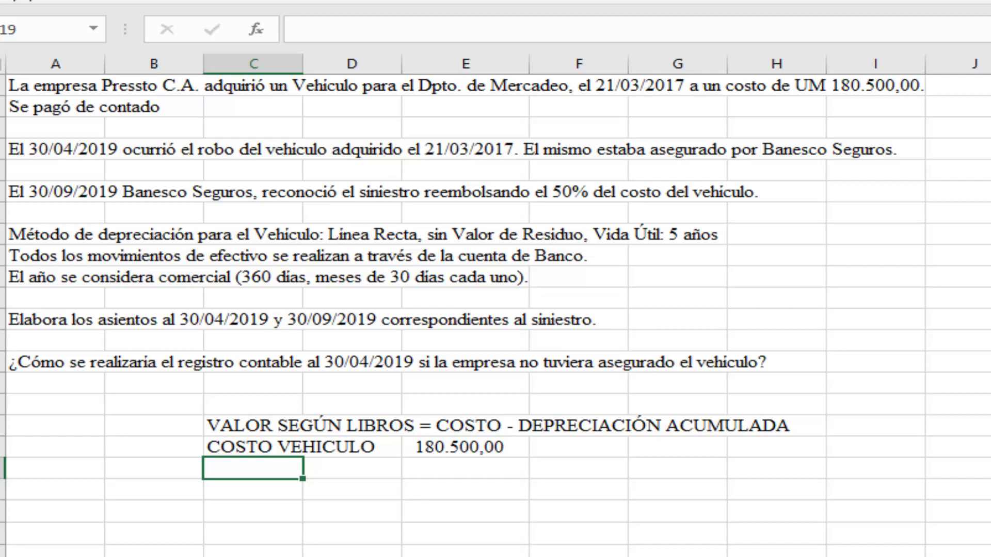
{"action": "left_click", "coordinate": [253, 489]}
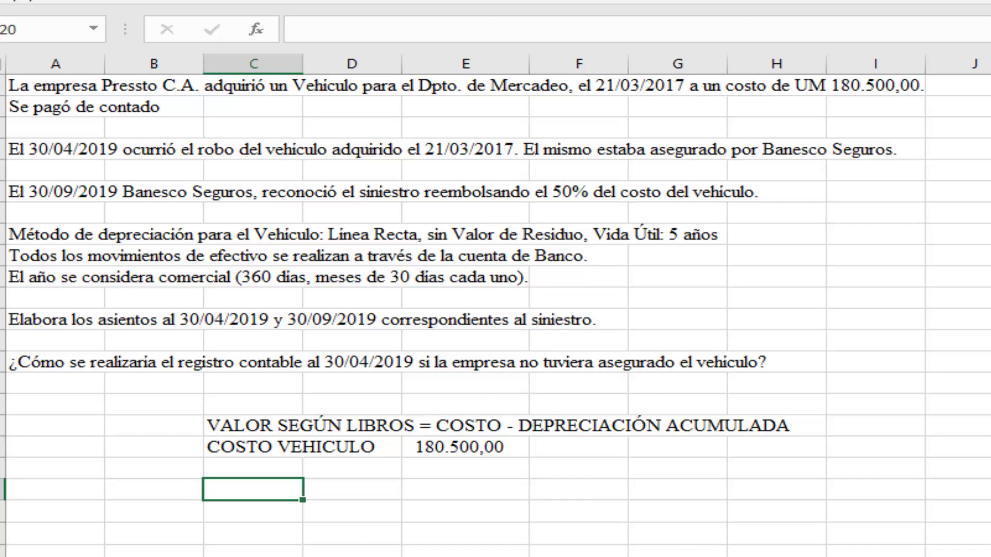
{"action": "type", "text": "3"}
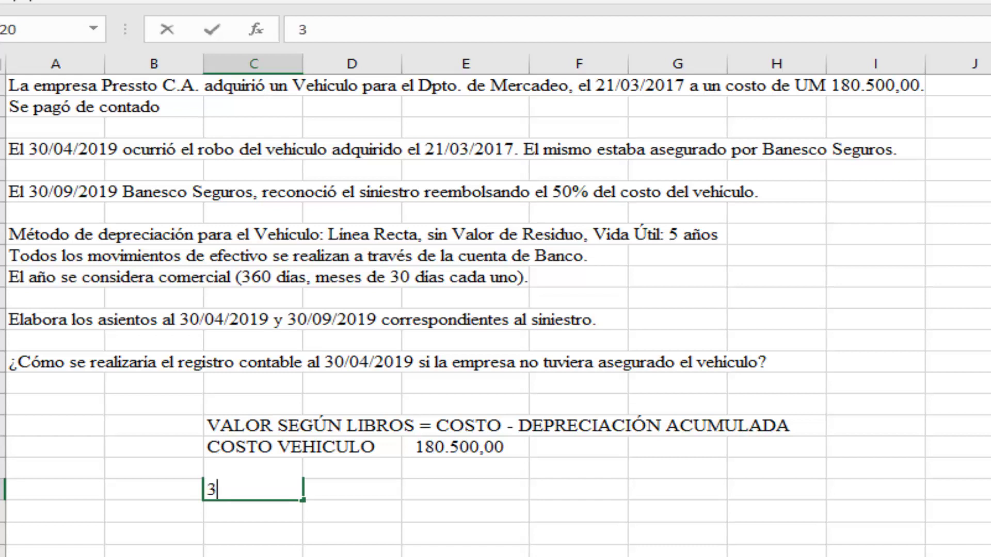
{"action": "type", "text": "0/04/2019"}
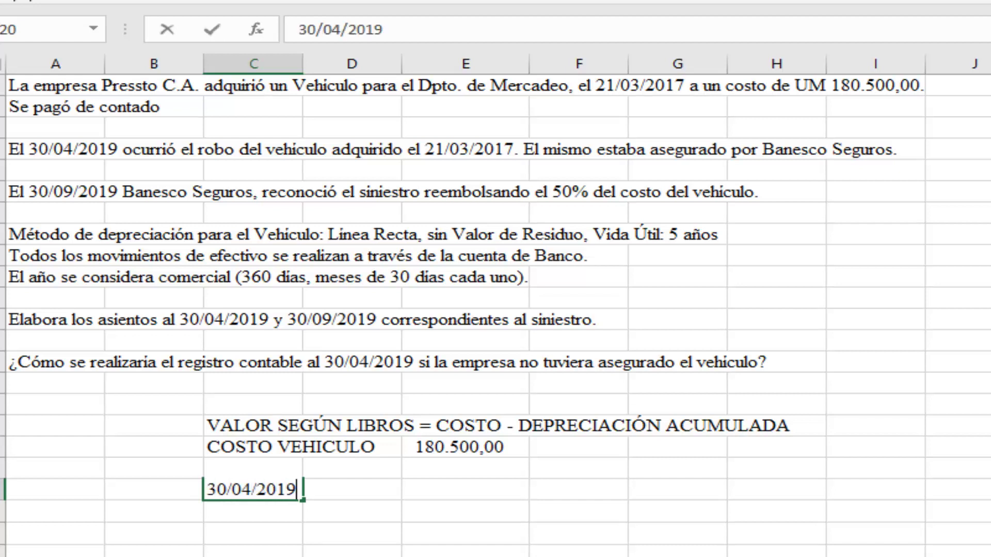
{"action": "key", "text": "Return"}
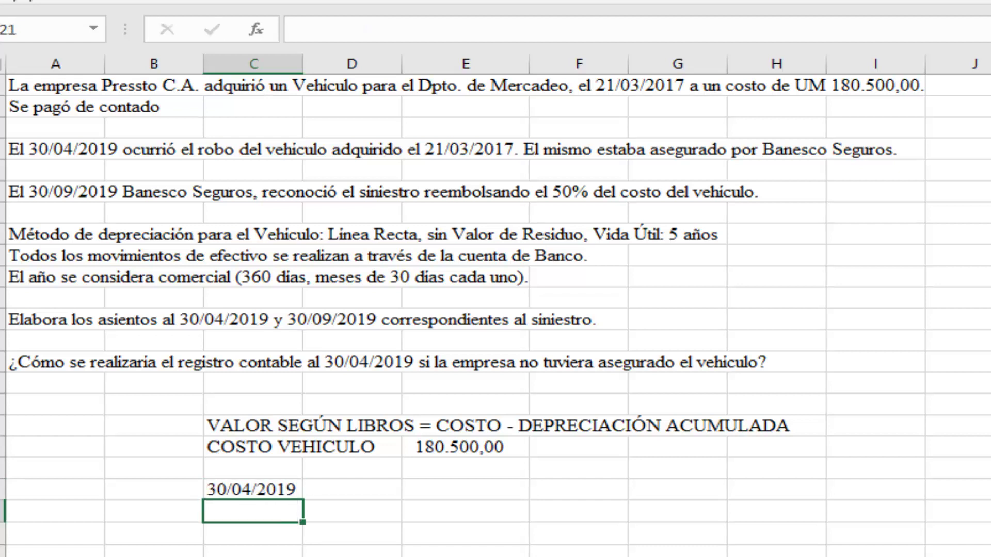
- Label the 30/04/2019 date as FECHA FINAL in cell D20
{"action": "left_click", "coordinate": [352, 490]}
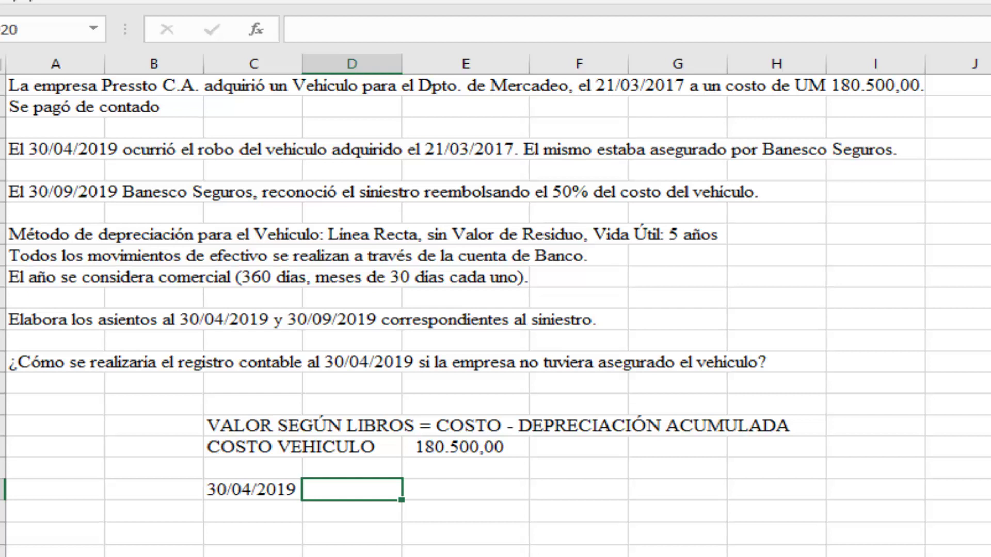
{"action": "left_click", "coordinate": [110, 279]}
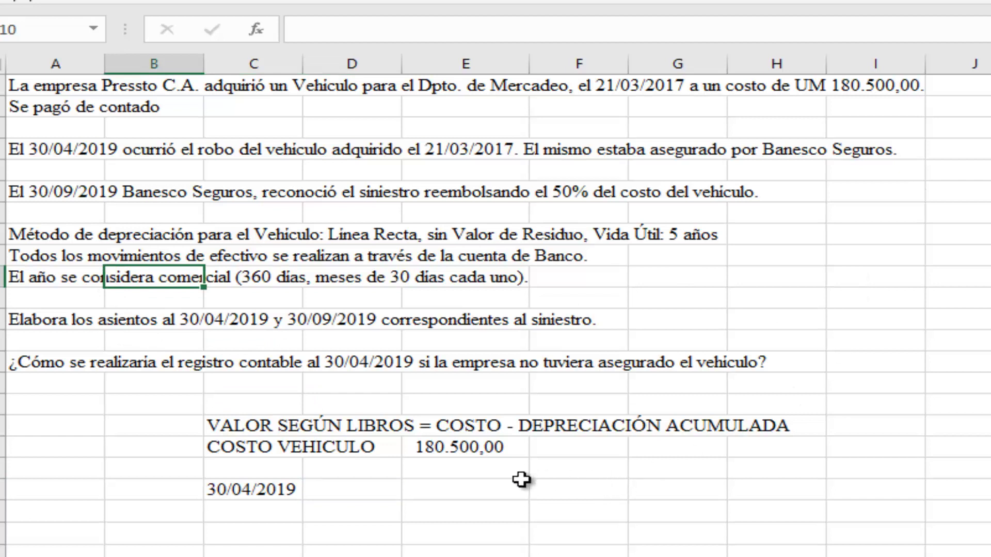
{"action": "left_click", "coordinate": [526, 510]}
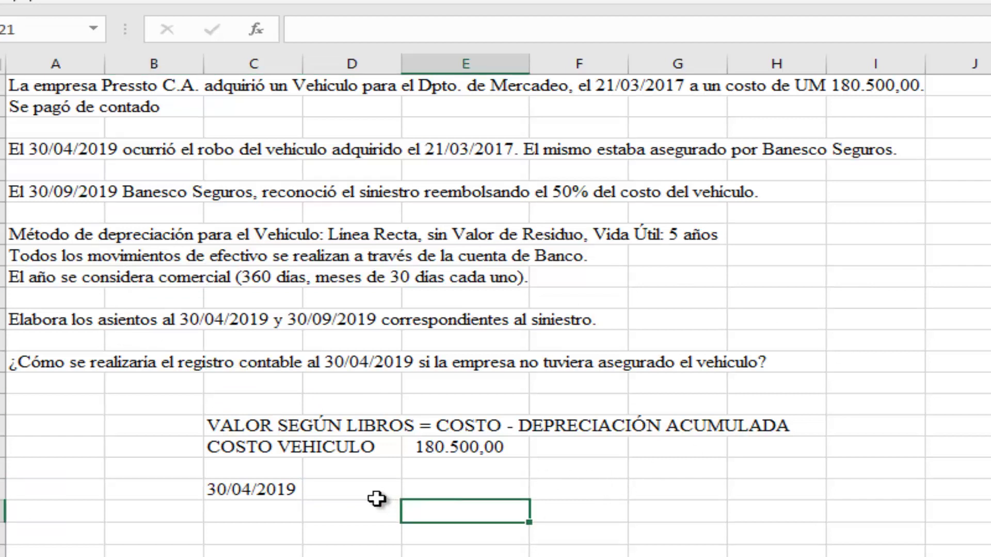
{"action": "left_click", "coordinate": [376, 496]}
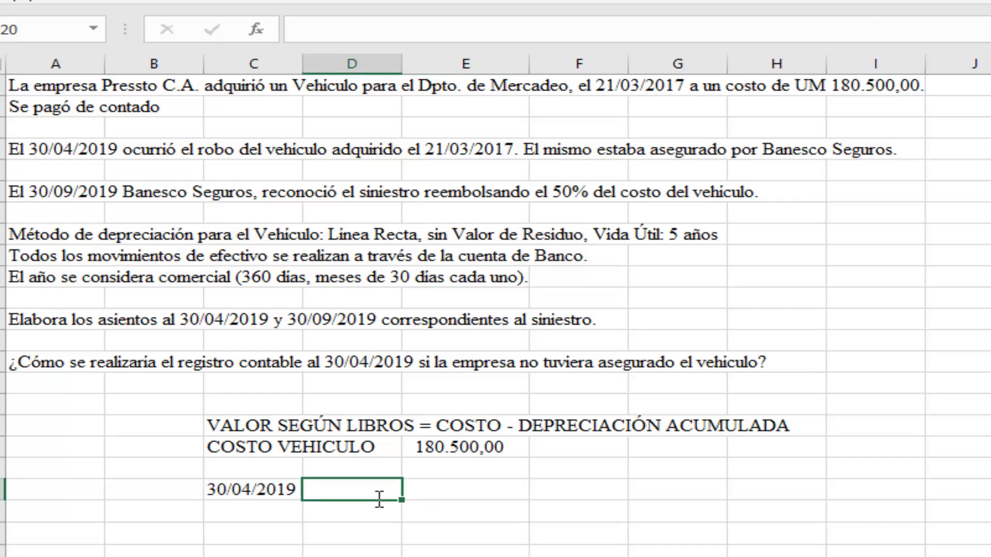
{"action": "type", "text": "FECHA FINAL"}
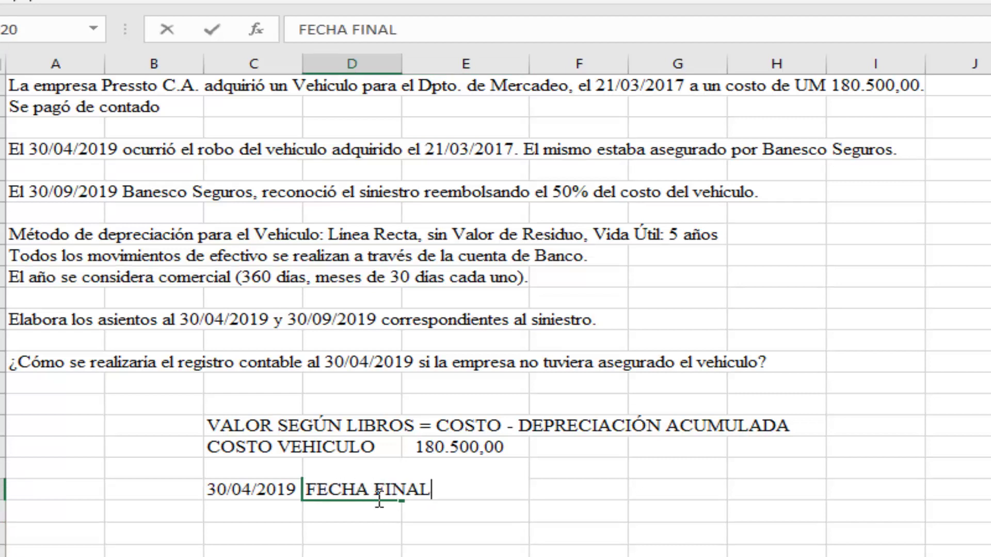
{"action": "key", "text": "Return"}
- Enter the purchase date 21/03/2017 in C21 and label it FECHA INICIAL in D21
{"action": "key", "text": "Left"}
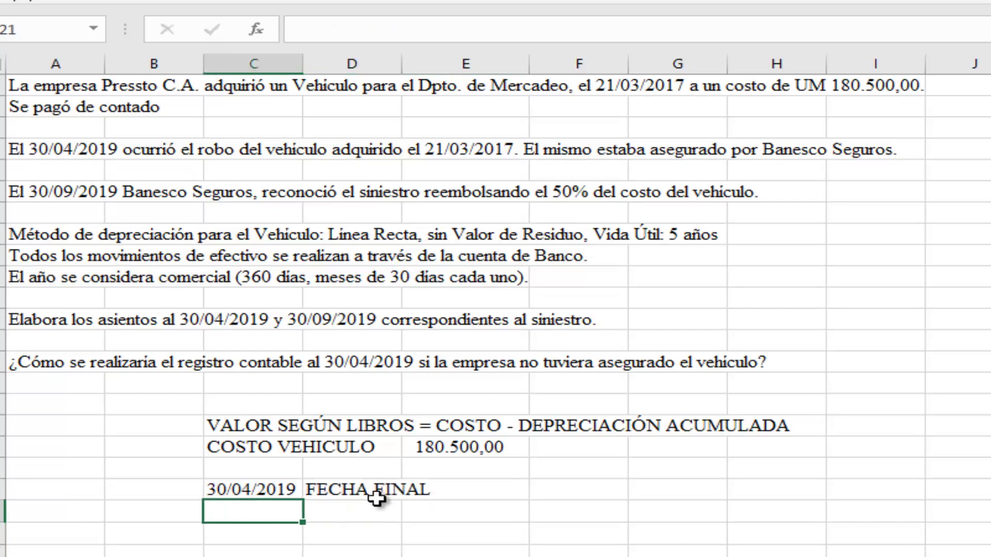
{"action": "type", "text": "21/"}
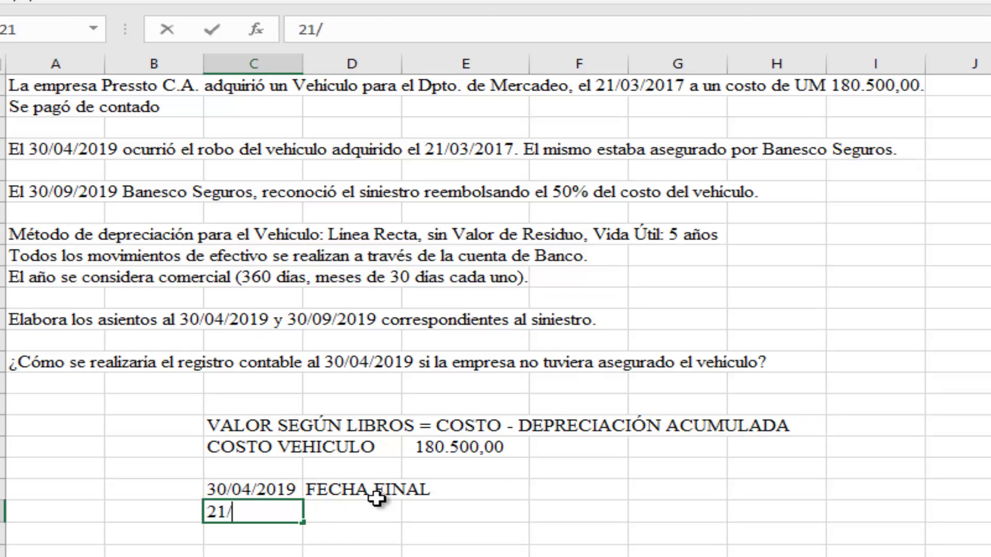
{"action": "type", "text": "03/2017"}
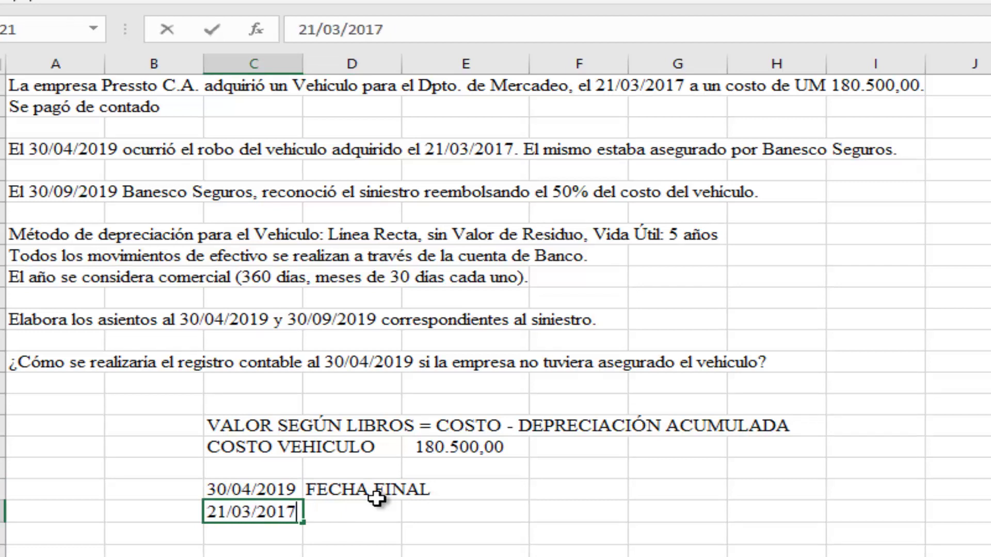
{"action": "key", "text": "Return"}
{"action": "left_click", "coordinate": [377, 500]}
{"action": "type", "text": "FECHA INICIAL"}
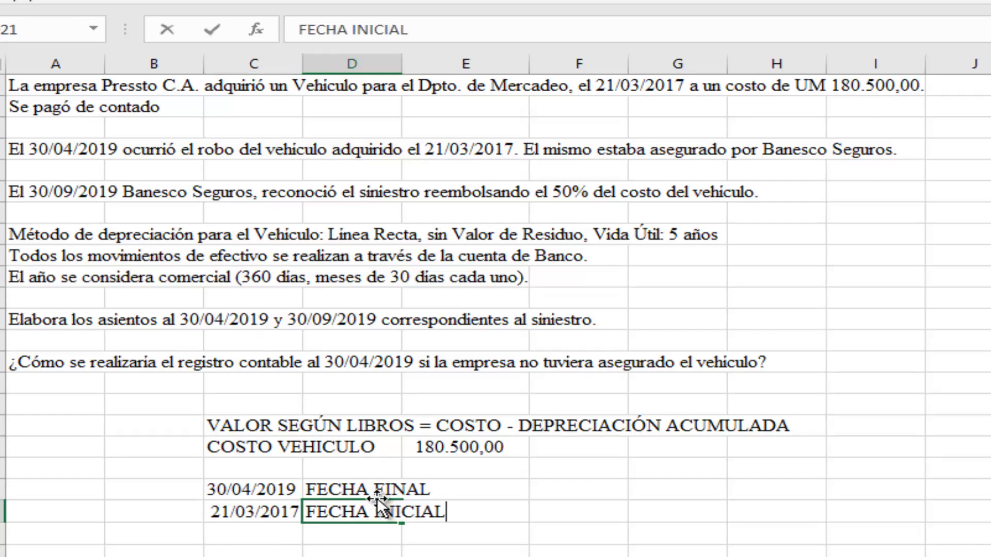
{"action": "key", "text": "Return"}
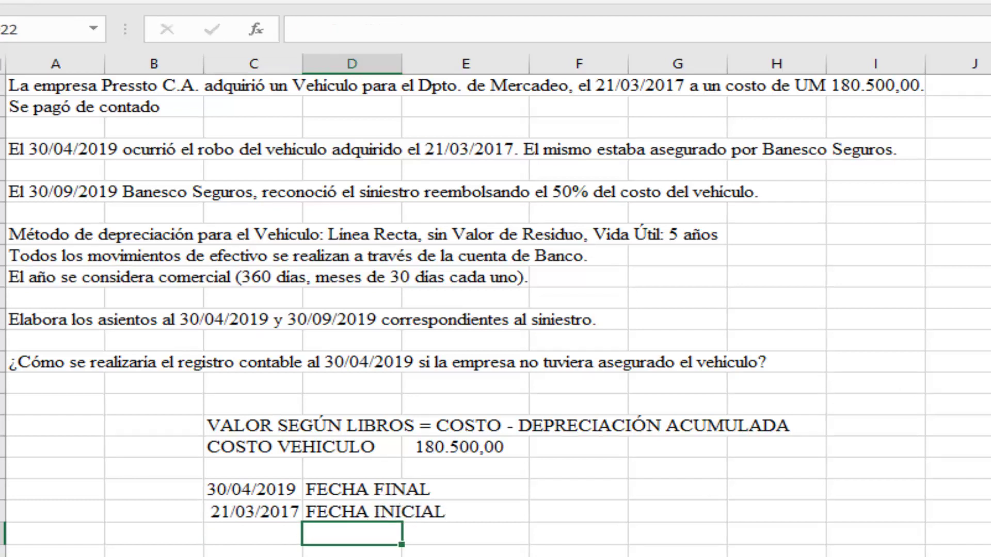
- Calculate the days between the purchase and theft dates in D22 with DIAS360, using C21 as Fecha_inicial and C20 as Fecha_final
{"action": "left_click", "coordinate": [280, 3]}
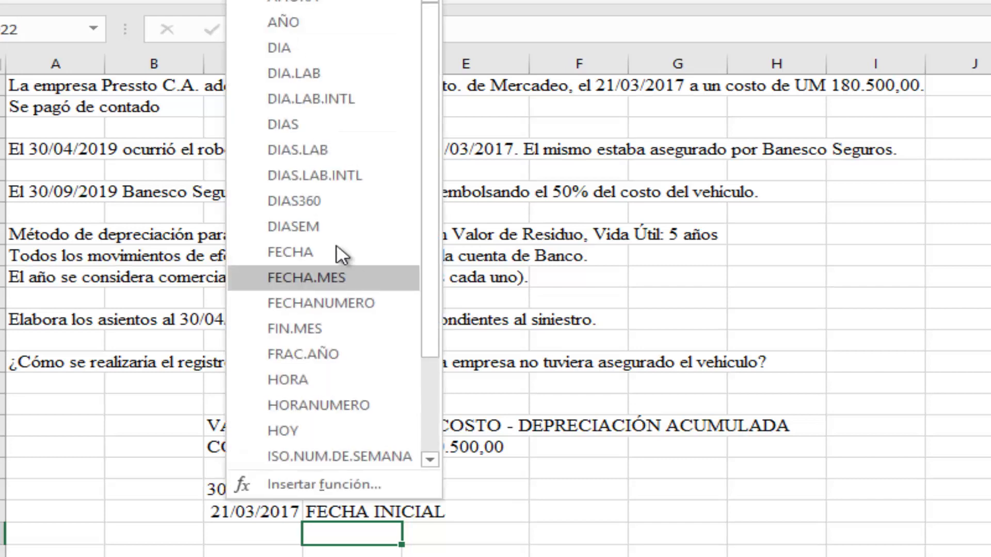
{"action": "left_click", "coordinate": [302, 200]}
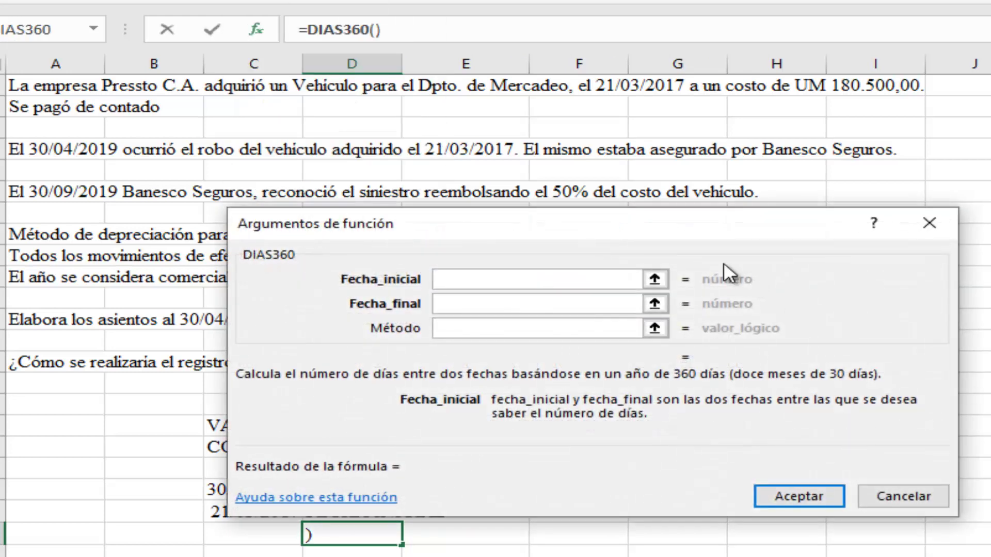
{"action": "left_click", "coordinate": [652, 281]}
{"action": "left_click", "coordinate": [261, 506]}
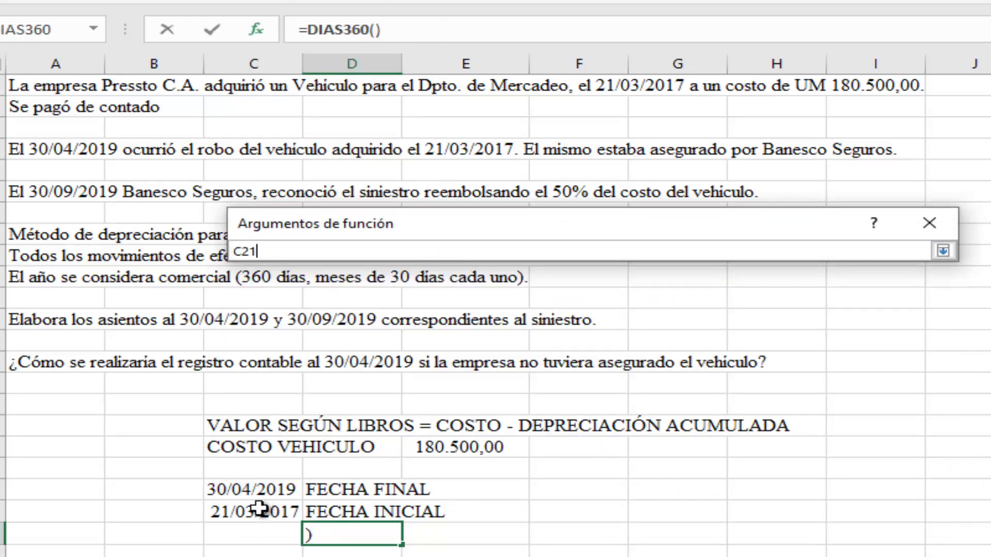
{"action": "left_click", "coordinate": [943, 250]}
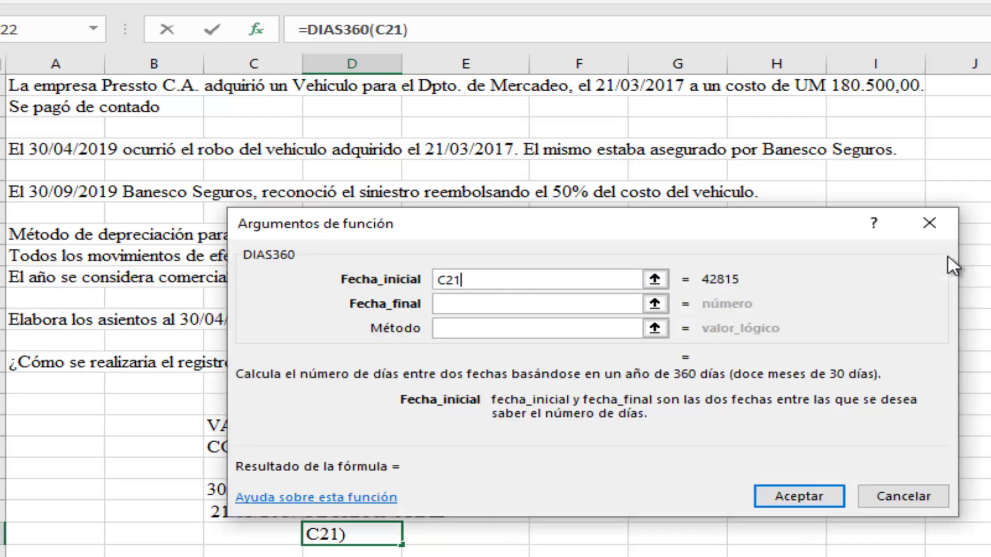
{"action": "left_click", "coordinate": [655, 304]}
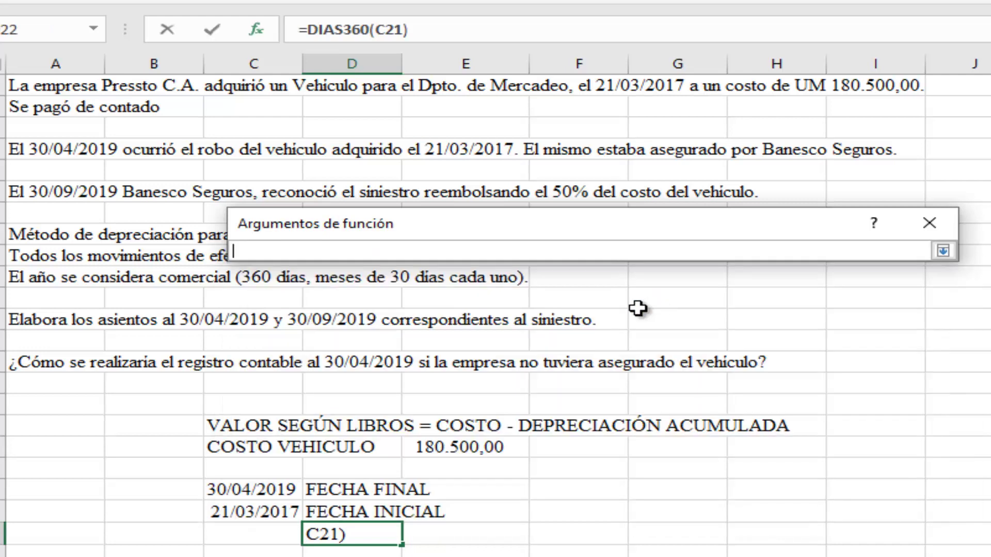
{"action": "left_click", "coordinate": [235, 486]}
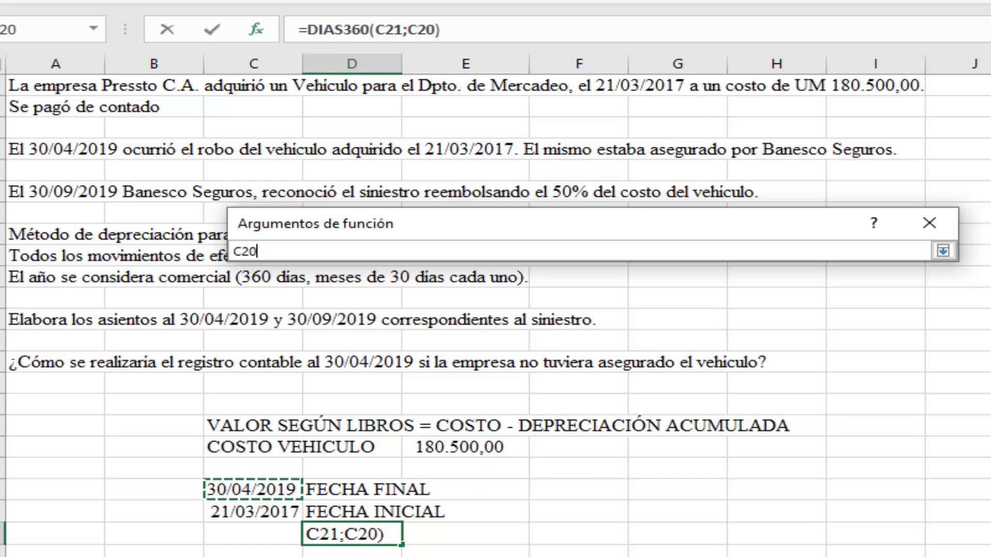
{"action": "left_click", "coordinate": [943, 251]}
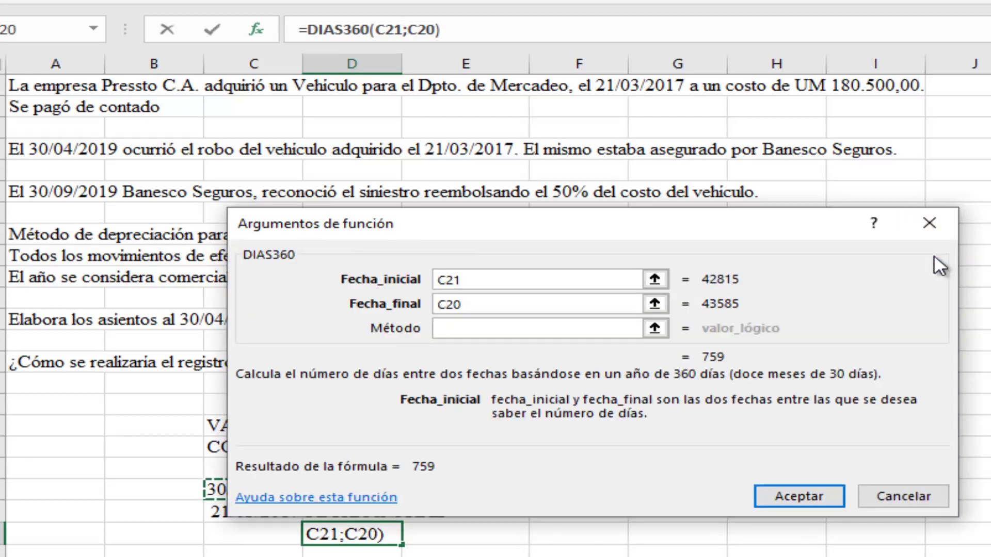
{"action": "left_click", "coordinate": [792, 500]}
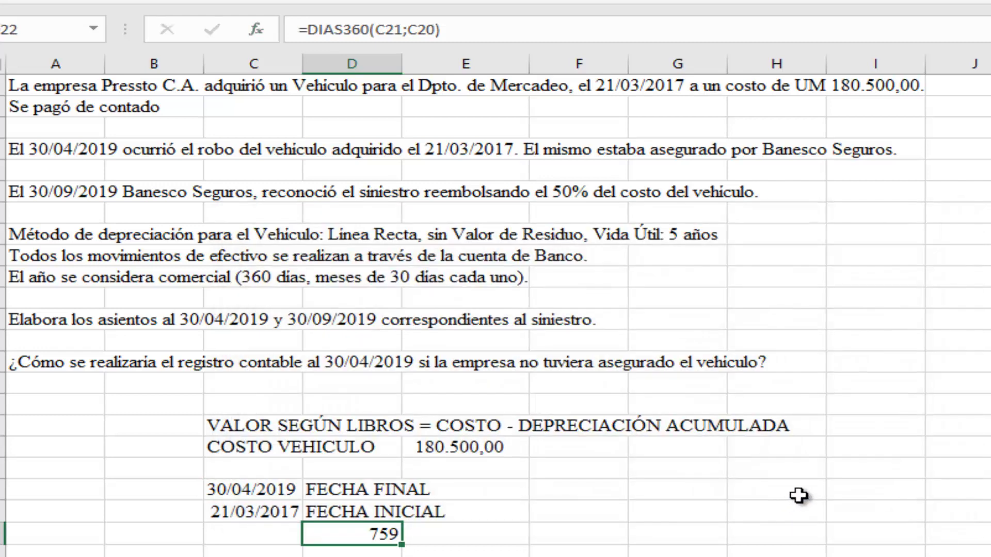
- Label the day count with DÍAS in cell E22
{"action": "key", "text": "Right"}
{"action": "type", "text": "DÍAS"}
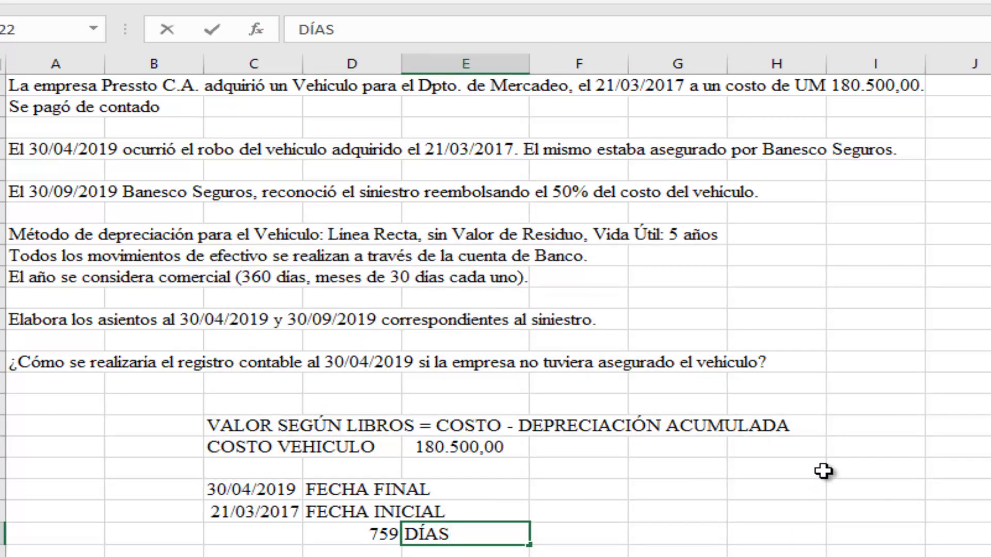
{"action": "key", "text": "Return"}
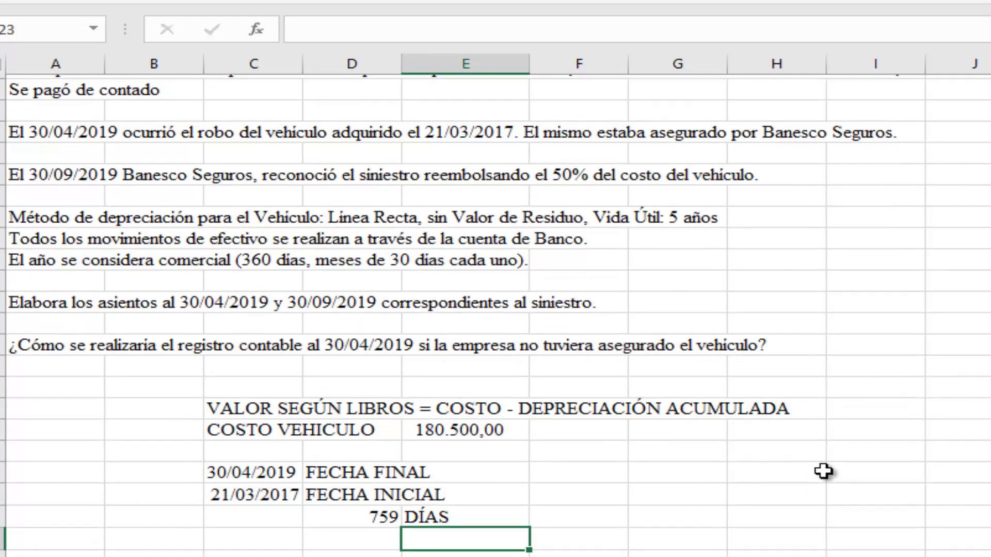
- Enter the text DEPRECIACIÓN = (COSTO - VALOR RESIDUO) / VIDA UTIL in C24, leaving a blank row below the day count
{"action": "key", "text": "Left"}
{"action": "key", "text": "Down"}
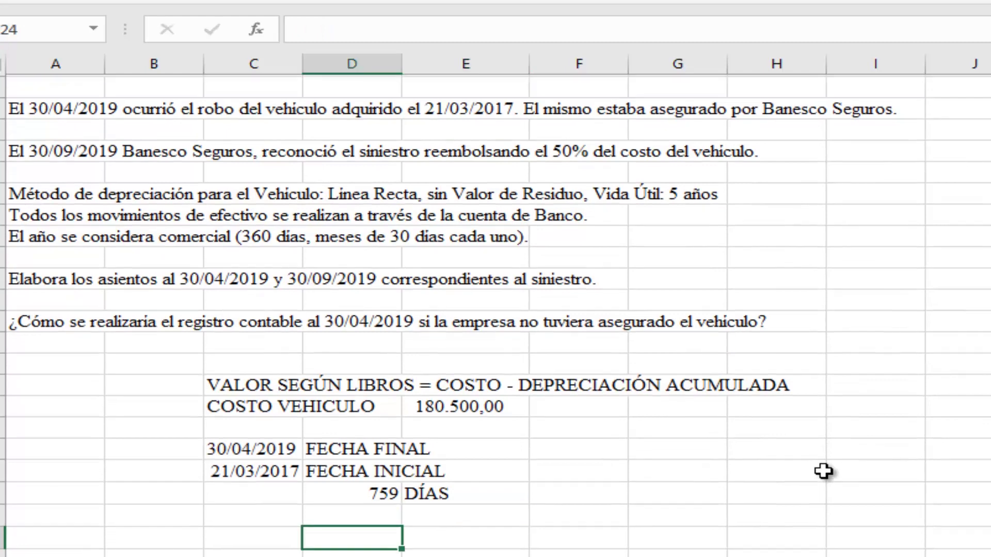
{"action": "key", "text": "Left"}
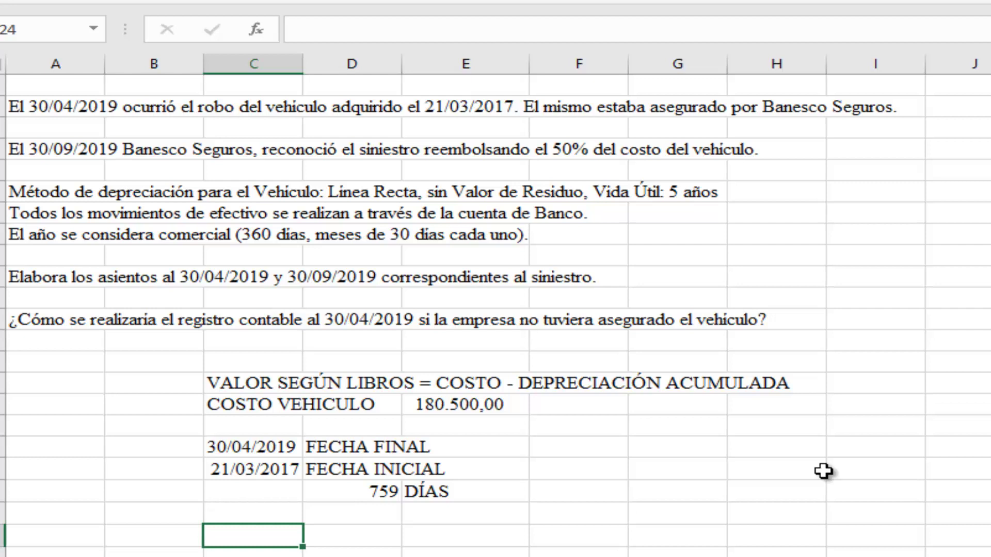
{"action": "type", "text": "DEPRECIAC"}
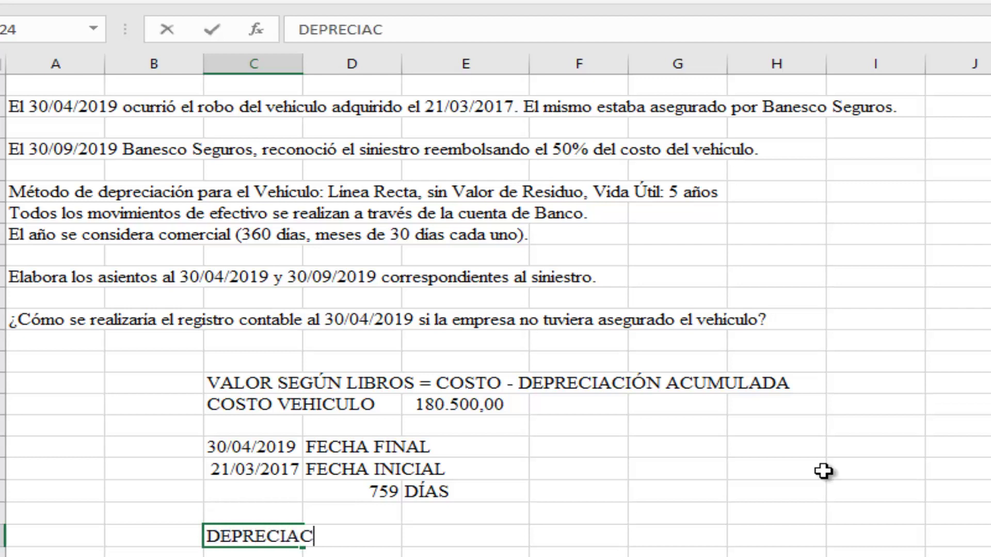
{"action": "type", "text": "IÓN ="}
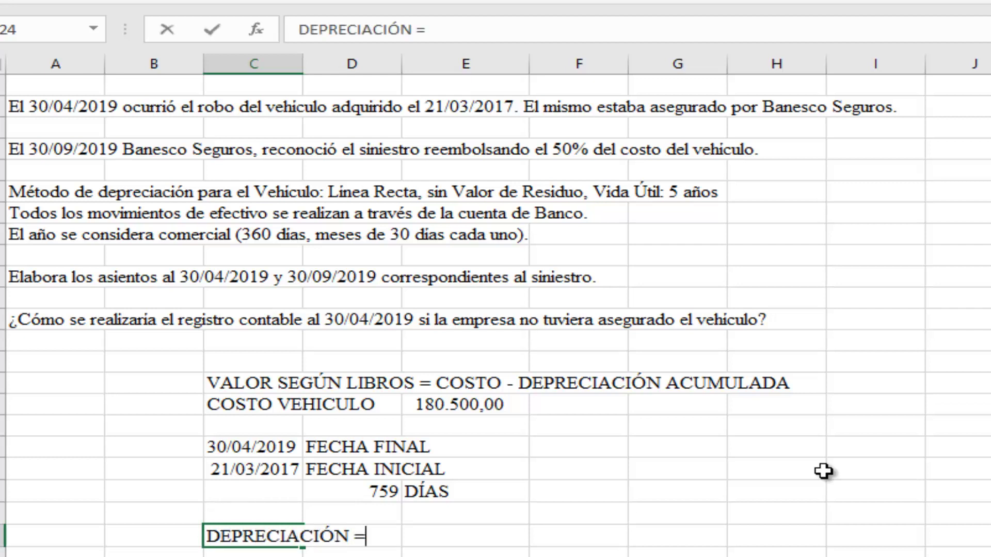
{"action": "type", "text": " (COSTO "}
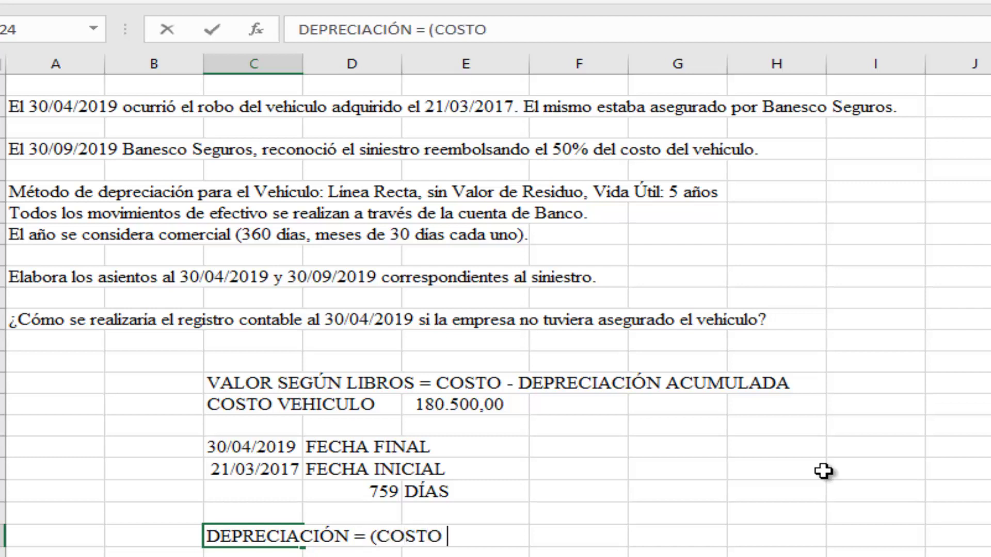
{"action": "type", "text": "- VA"}
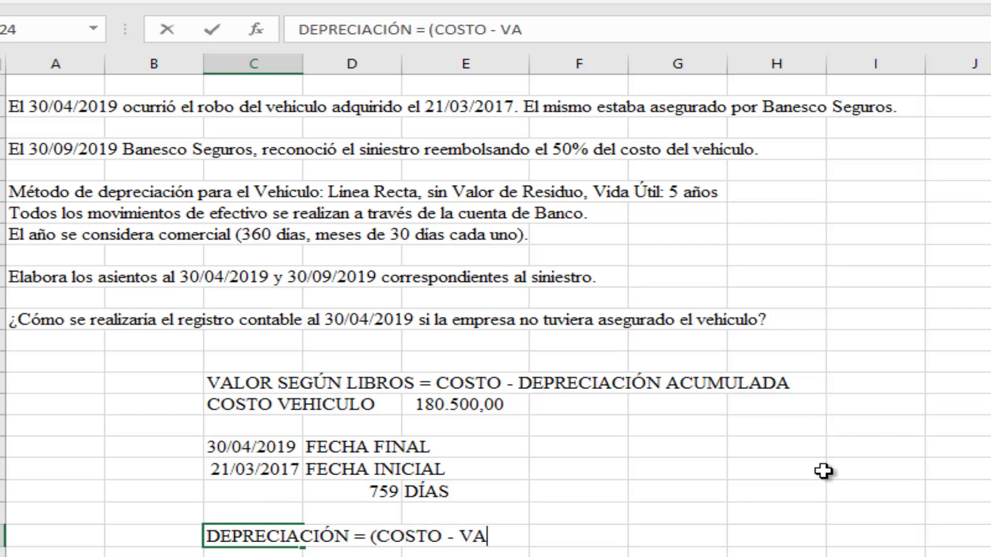
{"action": "type", "text": "LOR RESIDU"}
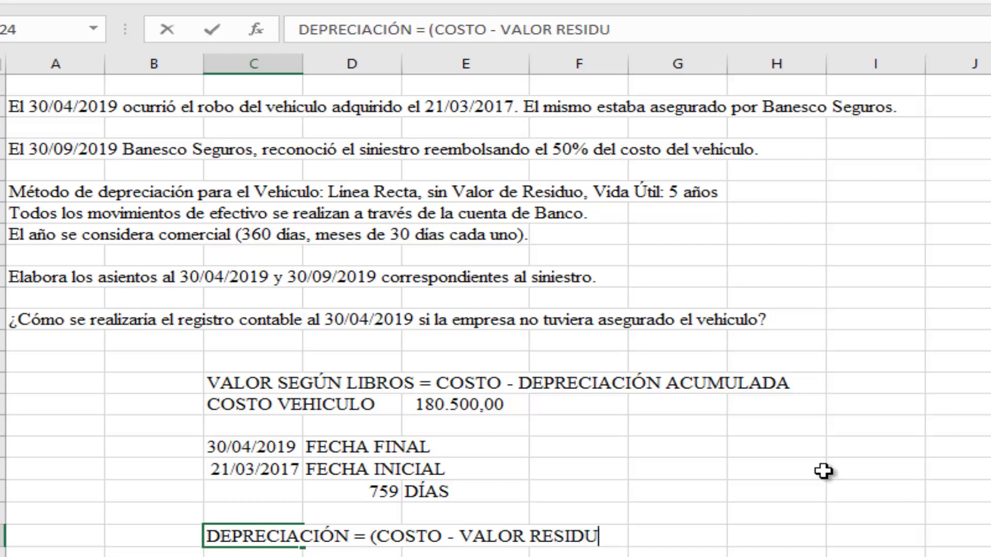
{"action": "type", "text": "O) / VID"}
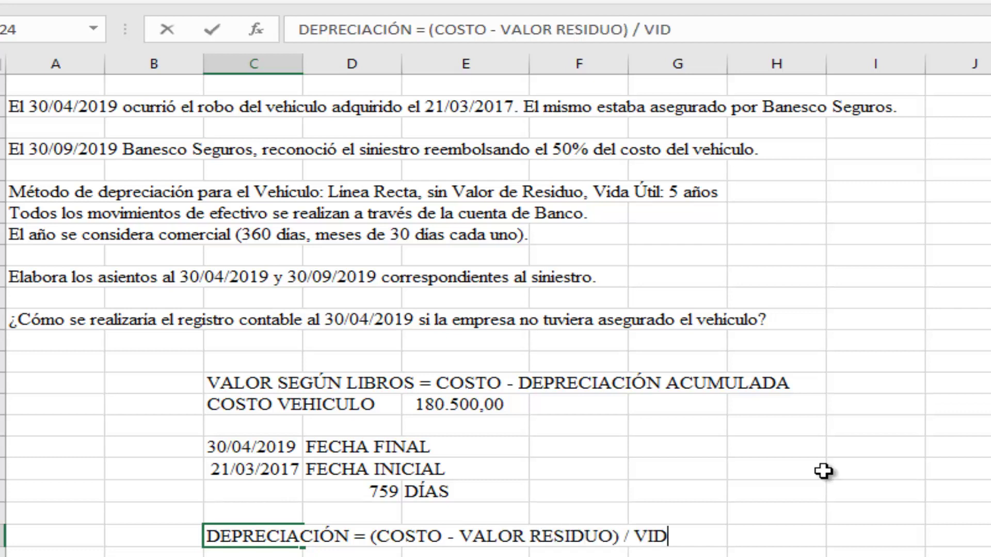
{"action": "type", "text": "A UTIL"}
{"action": "key", "text": "Return"}
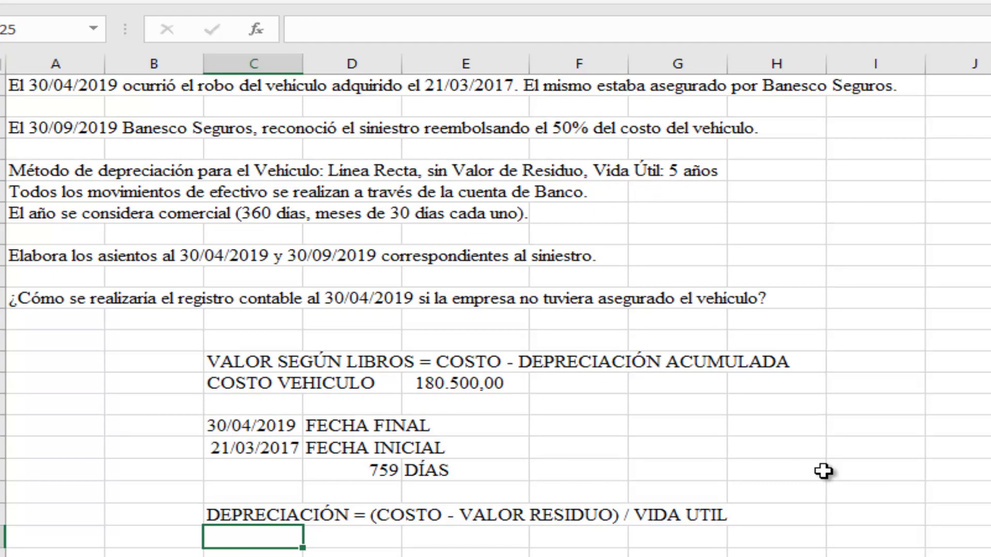
- Enter the label DEP ANUAL in cell C25, directly below the depreciation formula text
{"action": "type", "text": "DEP "}
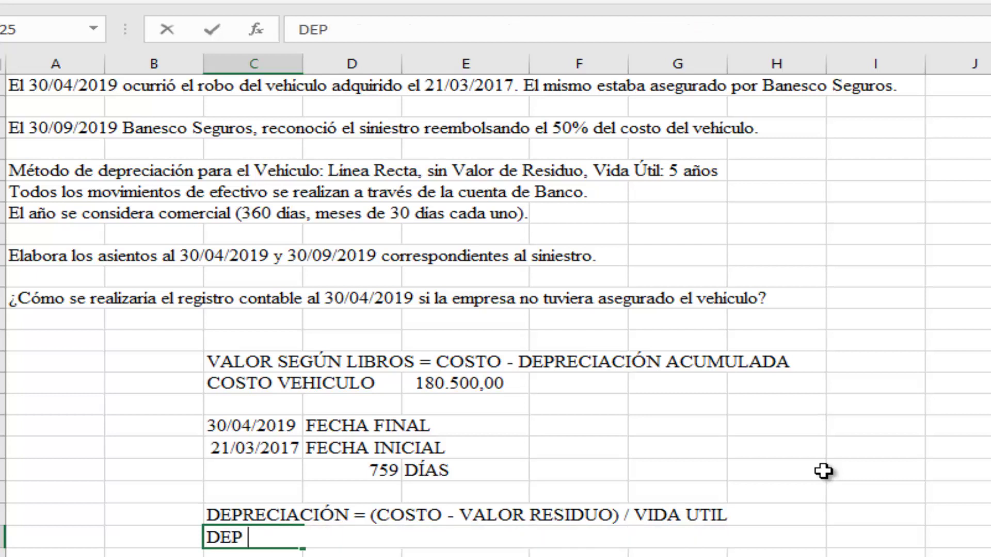
{"action": "type", "text": "ANUA"}
{"action": "key", "text": "Return"}
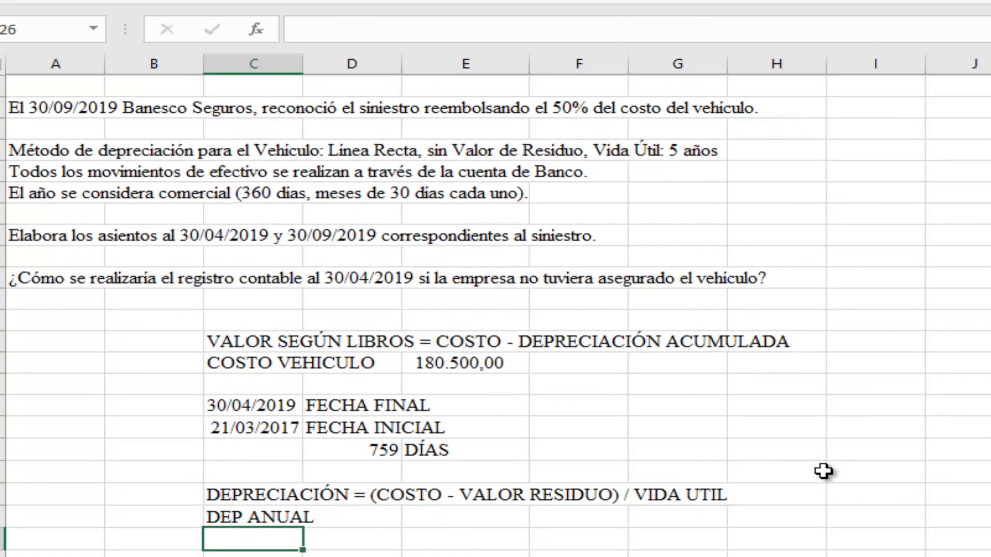
- Calculate the annual depreciation in E25 by dividing the vehicle cost by the 5-year useful life with =E18/5
{"action": "key", "text": "Up"}
{"action": "key", "text": "Right"}
{"action": "key", "text": "Right"}
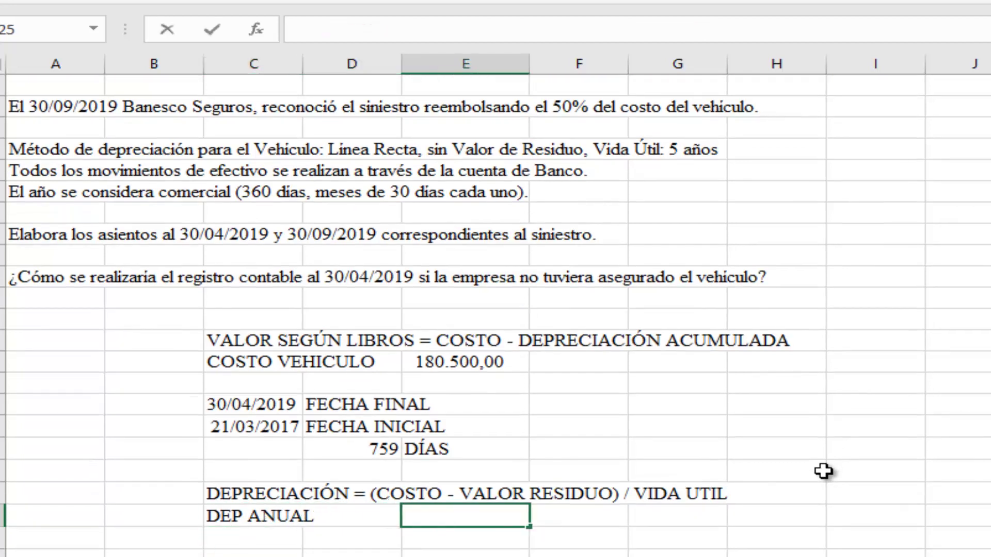
{"action": "type", "text": "="}
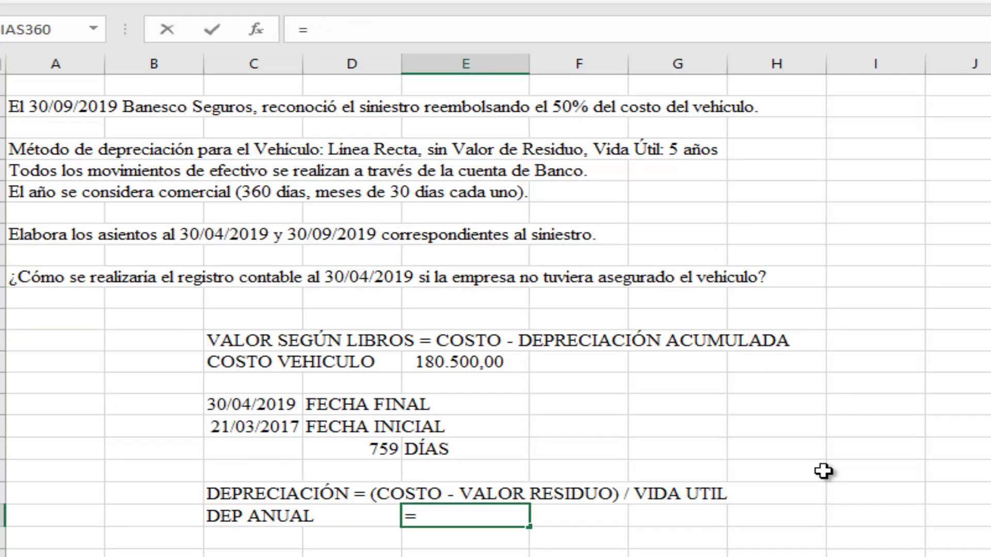
{"action": "left_click", "coordinate": [435, 355]}
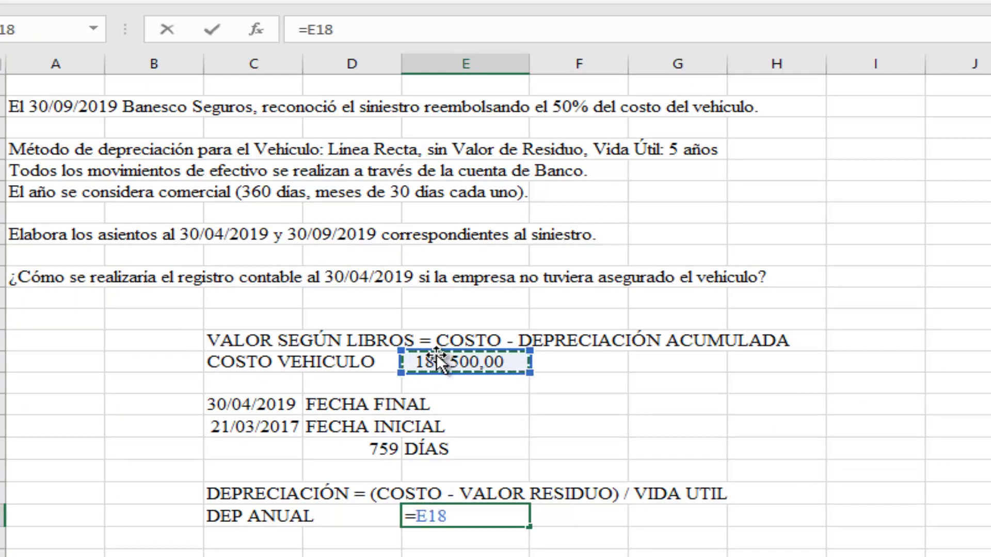
{"action": "type", "text": "/5"}
{"action": "key", "text": "ctrl+Return"}
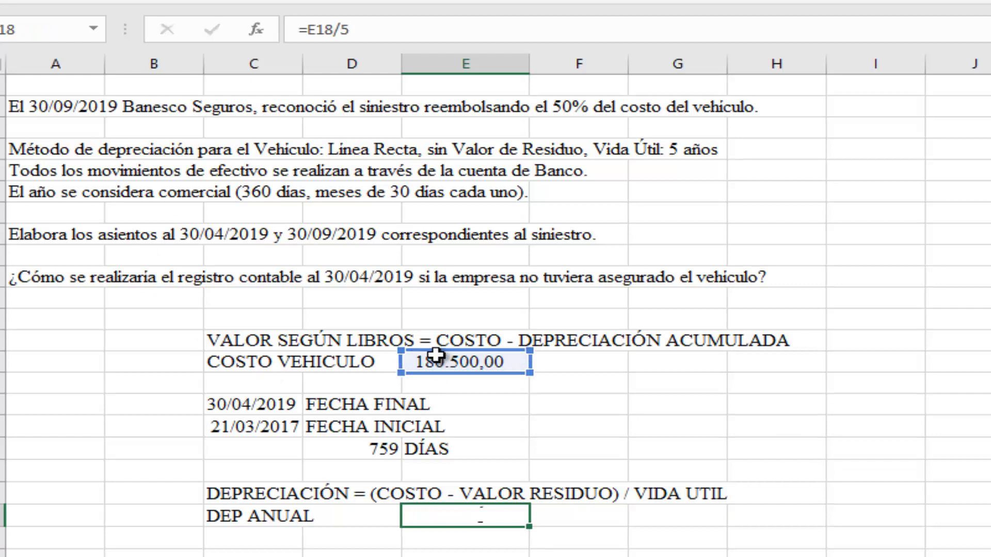
{"action": "key", "text": "Return"}
- Enter the label DEP DIARIA in cell C26, below DEP ANUAL
{"action": "key", "text": "Left"}
{"action": "key", "text": "Left"}
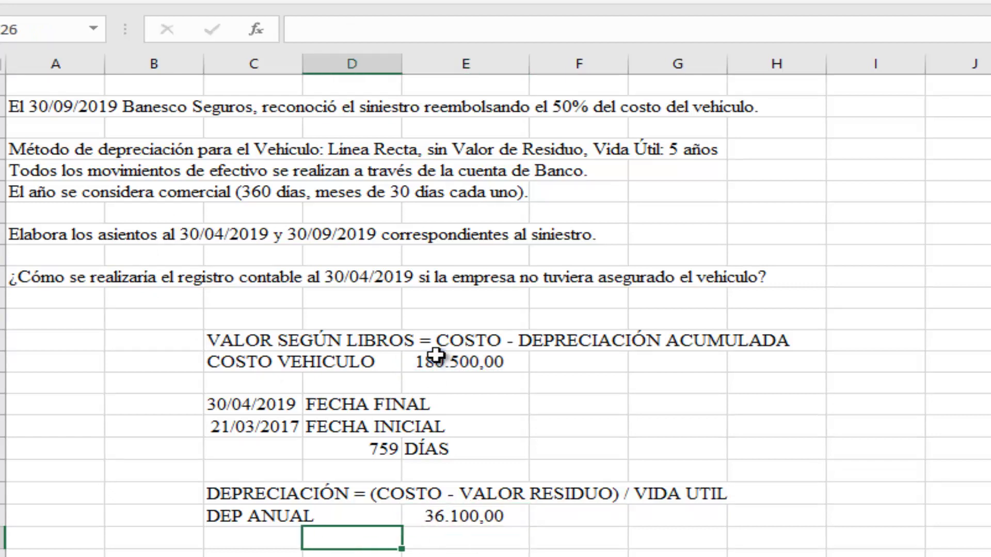
{"action": "type", "text": "DEP "}
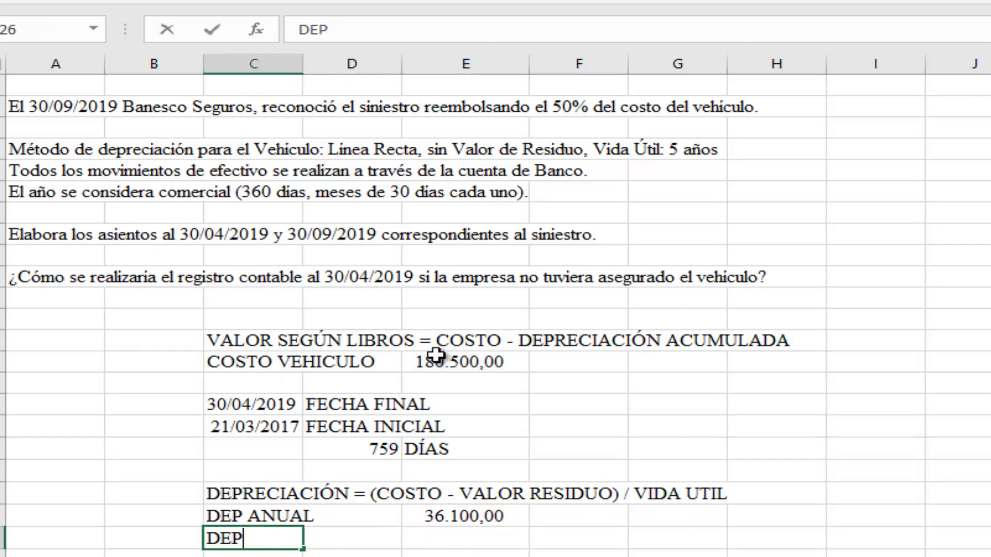
{"action": "type", "text": "DIARIA"}
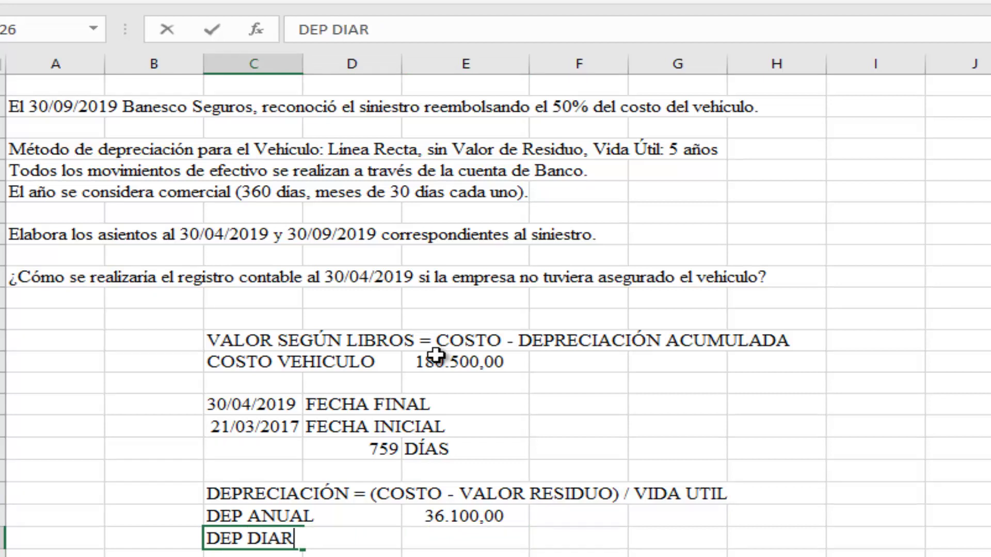
{"action": "key", "text": "Return"}
- Calculate the daily depreciation in E26 by dividing the annual depreciation in E25 by 360
{"action": "key", "text": "Up"}
{"action": "key", "text": "Right"}
{"action": "key", "text": "Right"}
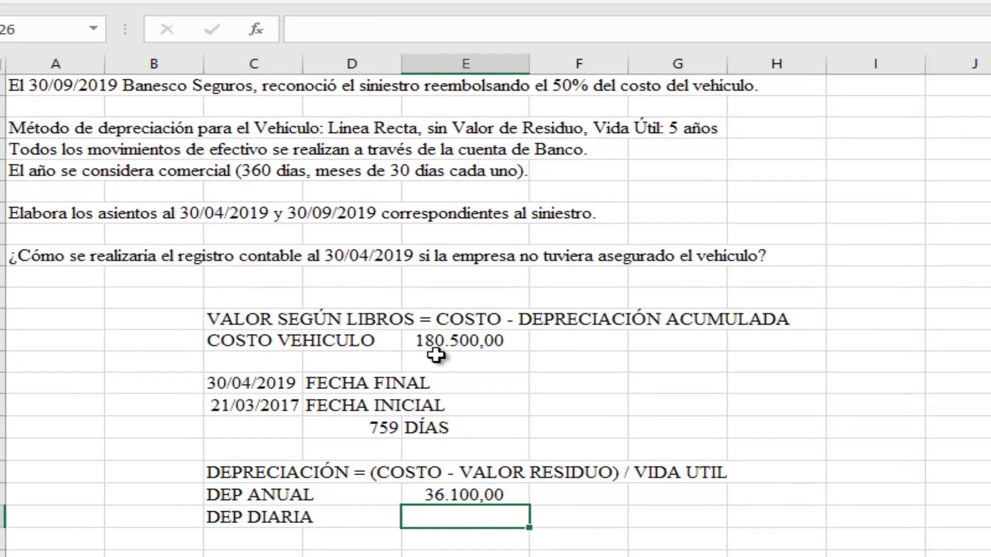
{"action": "type", "text": "="}
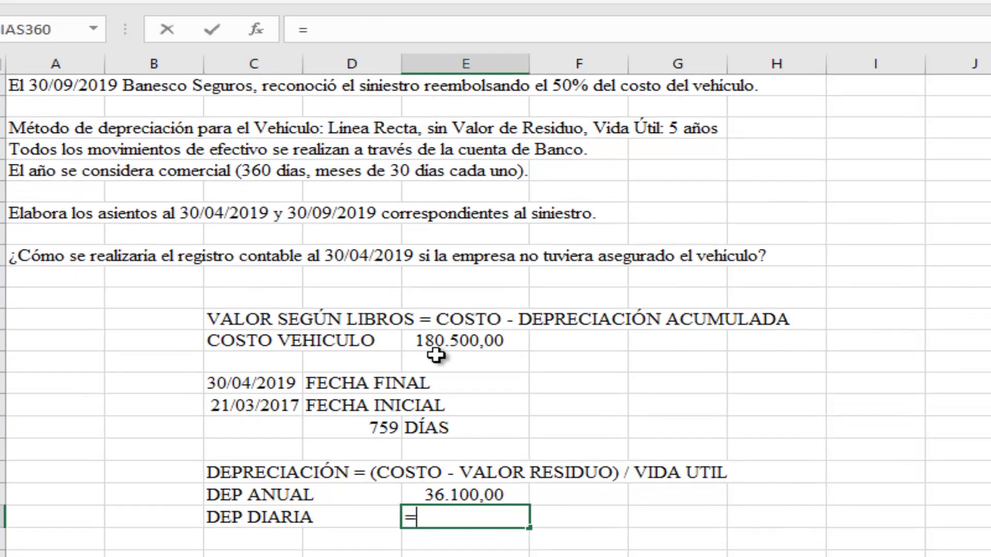
{"action": "key", "text": "Up"}
{"action": "type", "text": "/36"}
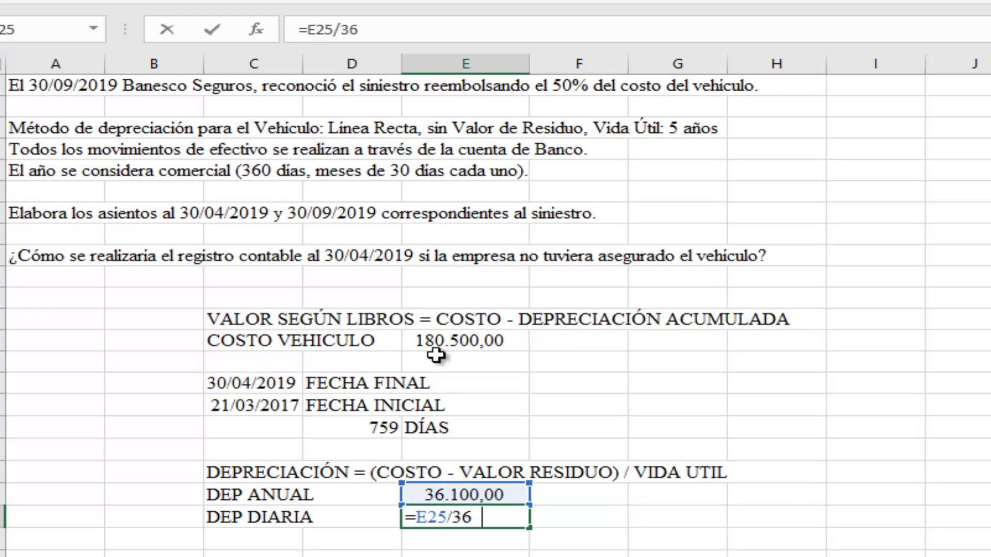
{"action": "key", "text": "Return"}
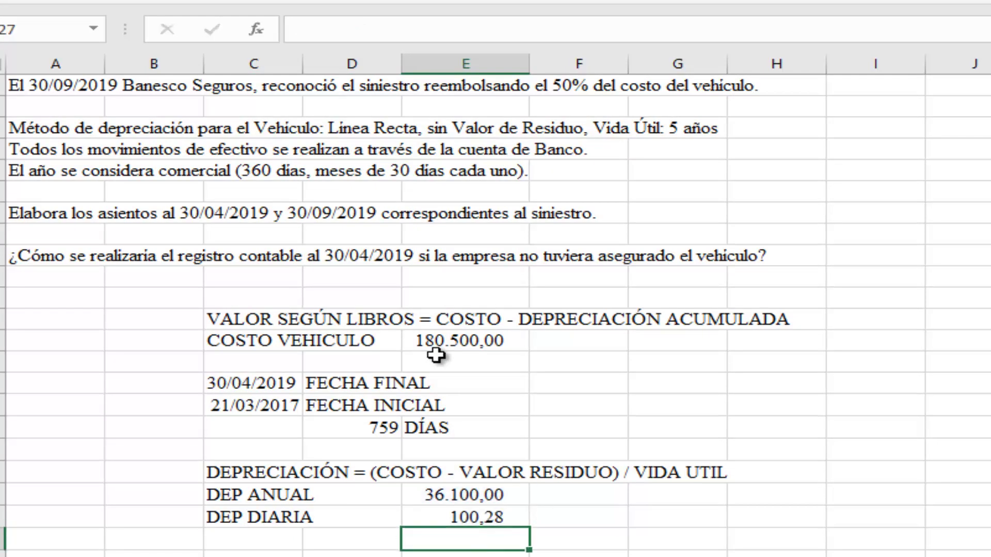
{"action": "scroll", "coordinate": [436, 355], "scroll_direction": "down", "scroll_amount": 1}
{"action": "key", "text": "Left"}
{"action": "key", "text": "Left"}
{"action": "key", "text": "Left"}
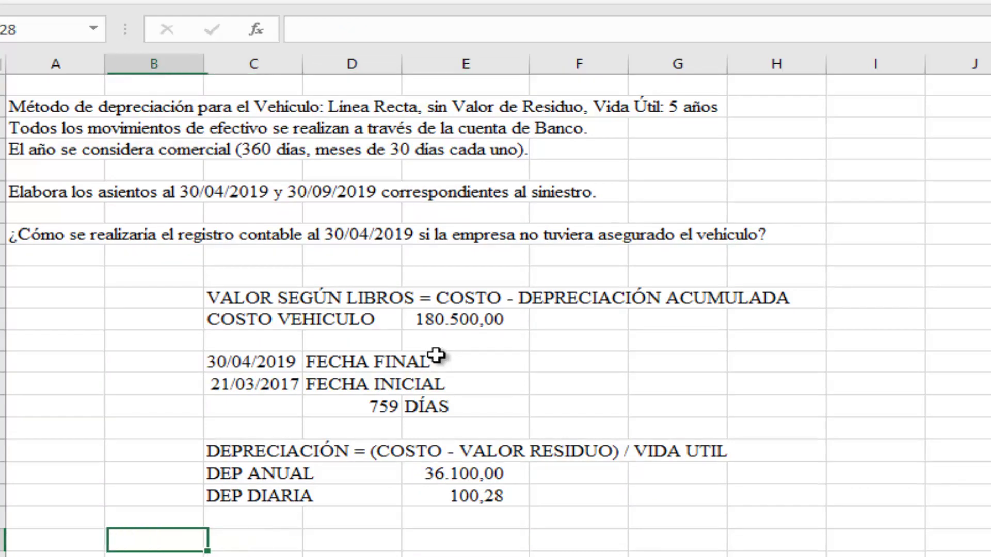
{"action": "key", "text": "Up"}
{"action": "key", "text": "Right"}
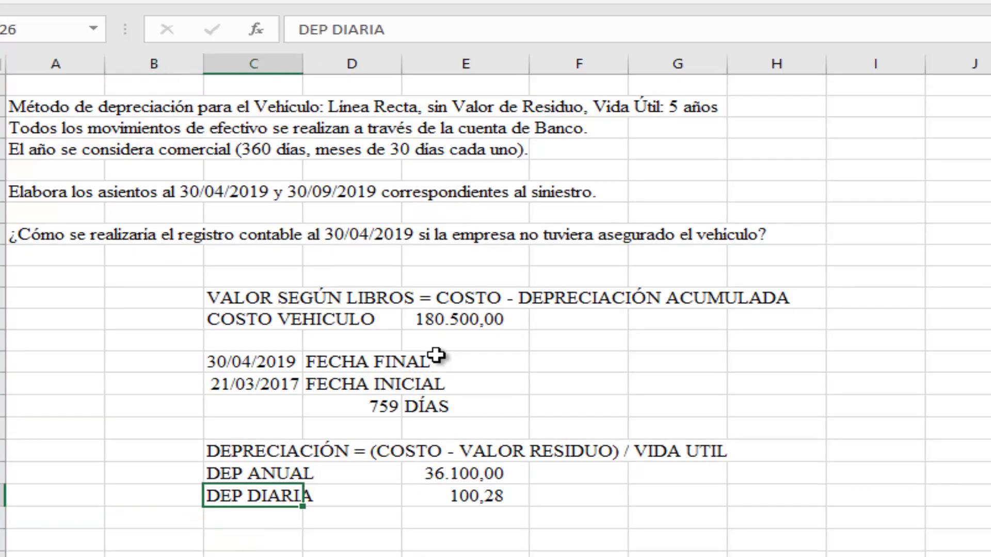
{"action": "key", "text": "Right"}
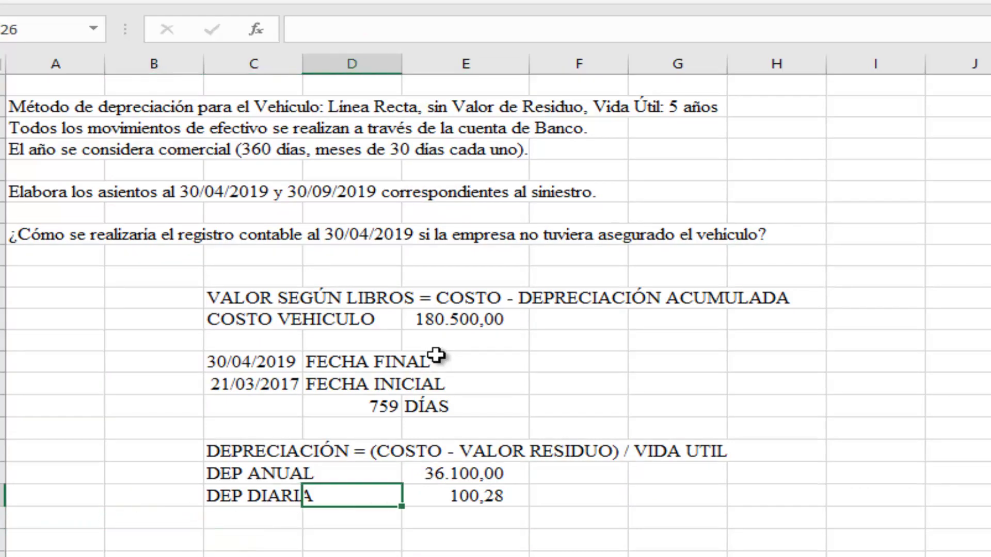
- Enter the label DEPRECIACIÓN ACUMULADA in cell C28, two rows below DEP DIARIA
{"action": "key", "text": "Down"}
{"action": "key", "text": "Down"}
{"action": "key", "text": "Left"}
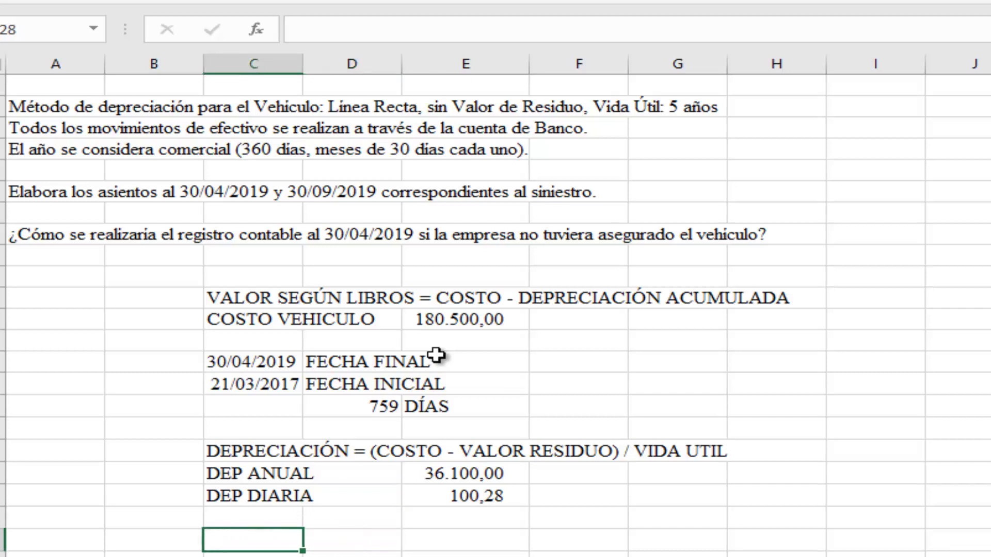
{"action": "type", "text": "DEPRECIACION"}
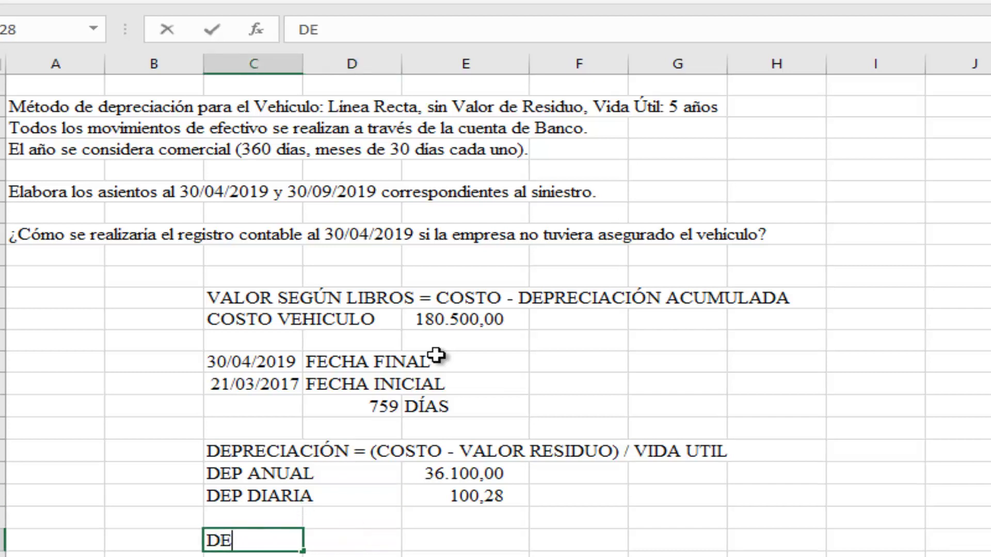
{"action": "key", "text": "BackSpace"}
{"action": "key", "text": "BackSpace"}
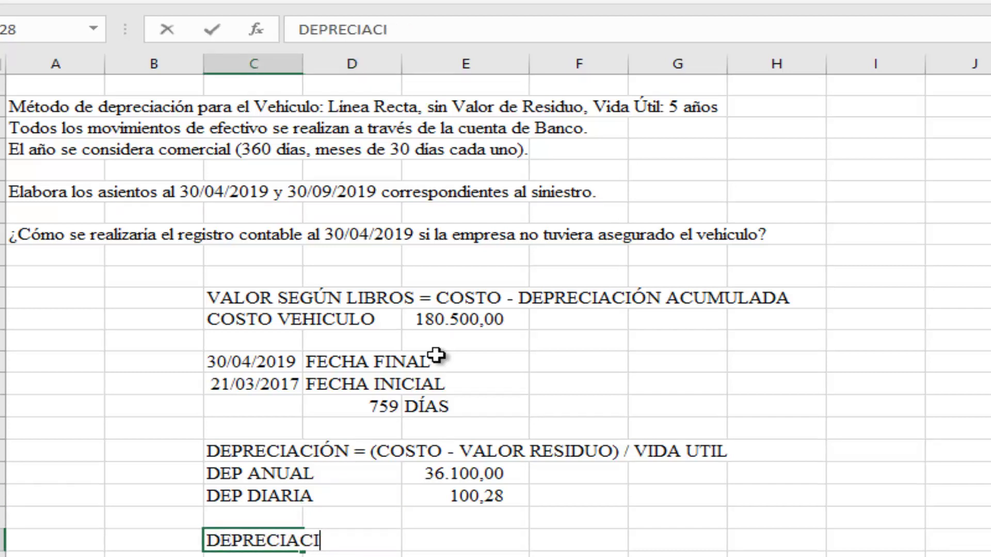
{"action": "type", "text": "ÓN ACUMULADA"}
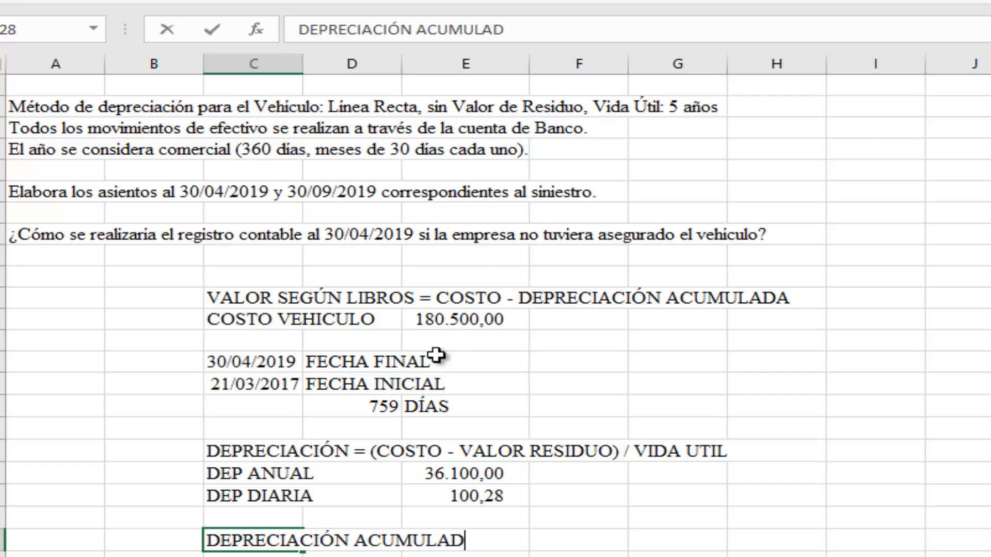
{"action": "key", "text": "Return"}
{"action": "key", "text": "Up"}
{"action": "key", "text": "Right"}
{"action": "key", "text": "Right"}
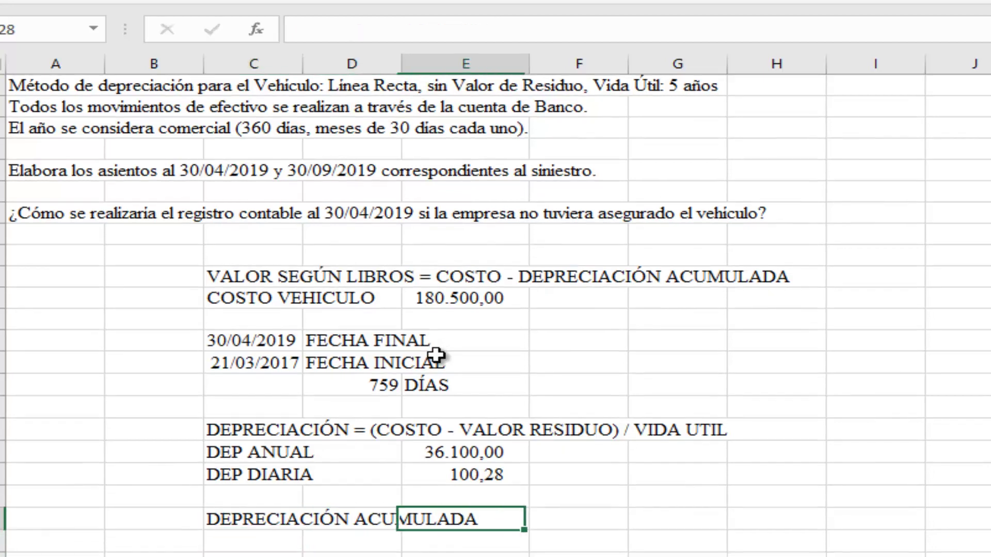
{"action": "key", "text": "Right"}
{"action": "key", "text": "Right"}
{"action": "key", "text": "Left"}
{"action": "type", "text": "="}
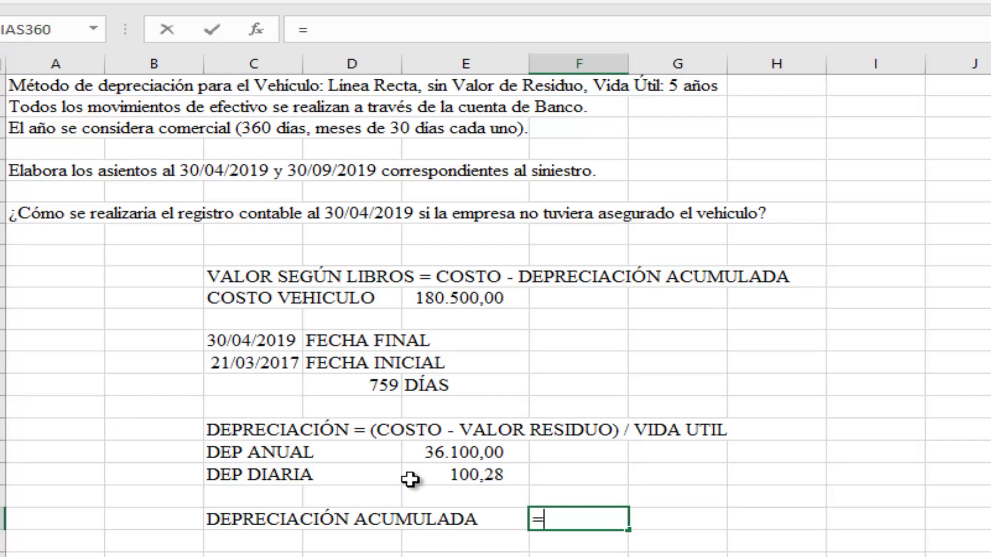
{"action": "key", "text": "BackSpace"}
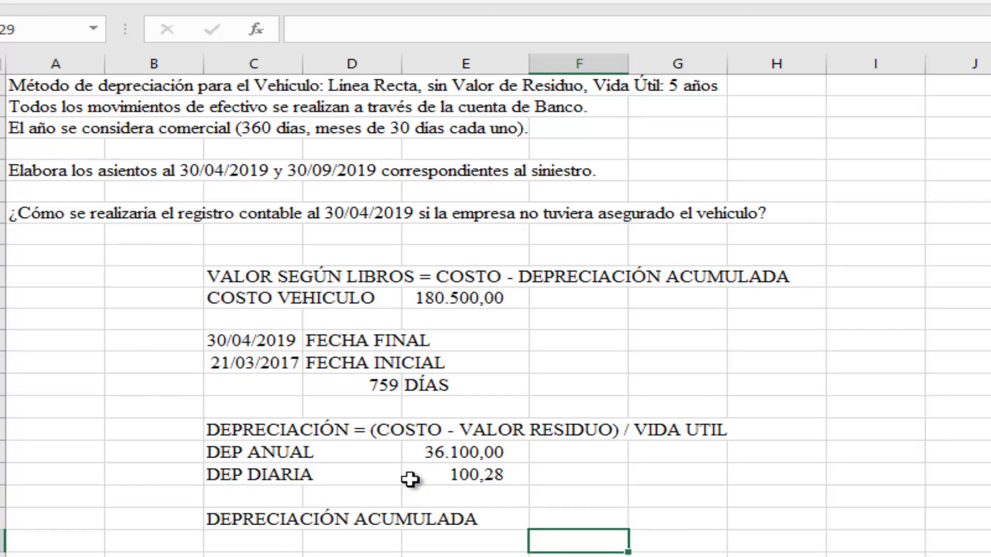
- Extend the label in C28 to read DEPRECIACIÓN ACUMULADA= DEP DIARIA X DÍAS ENTRE EL 21/03/2017 Y 30/04/2019
{"action": "key", "text": "Left"}
{"action": "key", "text": "Left"}
{"action": "key", "text": "Left"}
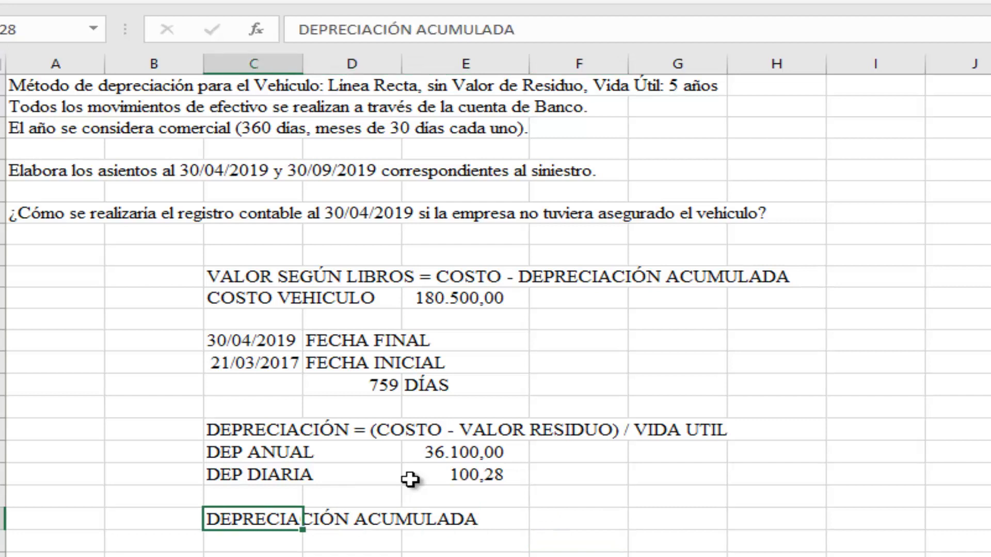
{"action": "key", "text": "XF86AudioRaiseVolume"}
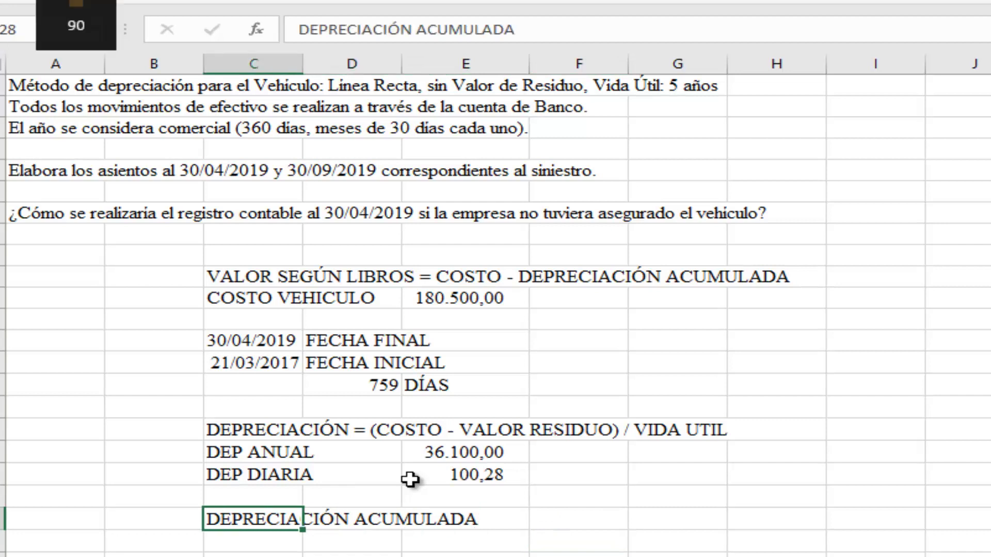
{"action": "left_click", "coordinate": [574, 40]}
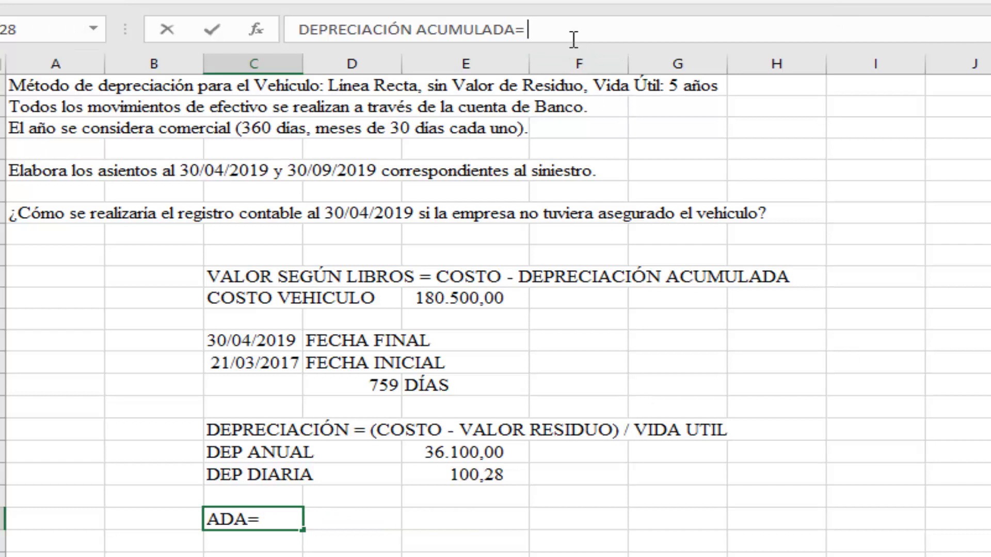
{"action": "type", "text": "= DEP DIARIA"}
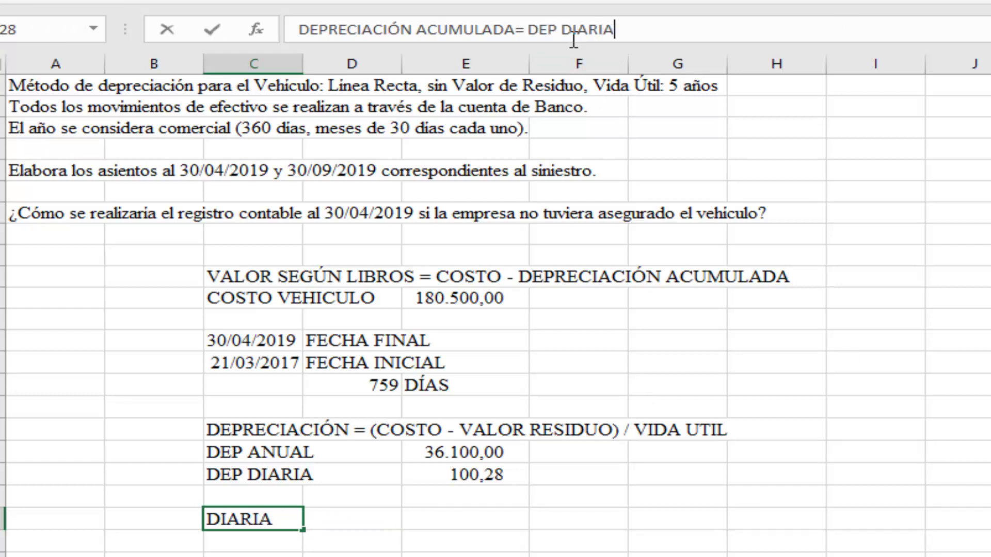
{"action": "type", "text": " X DÍAS "}
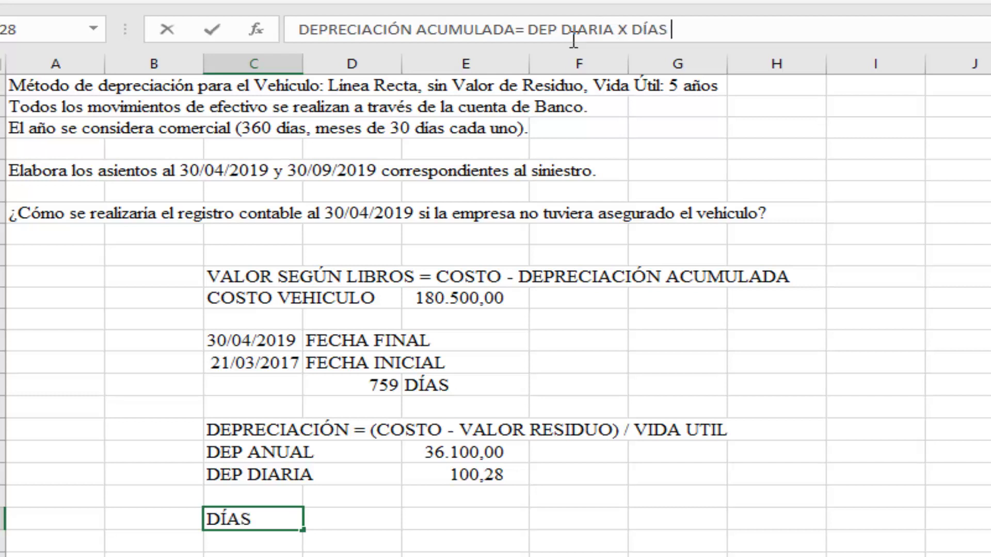
{"action": "type", "text": "ENTRE E"}
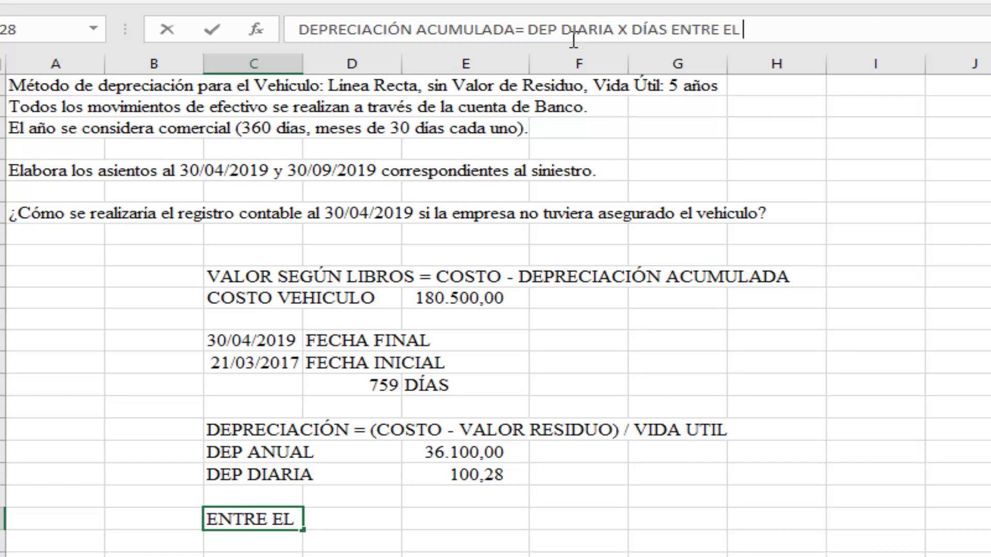
{"action": "type", "text": "L 21"}
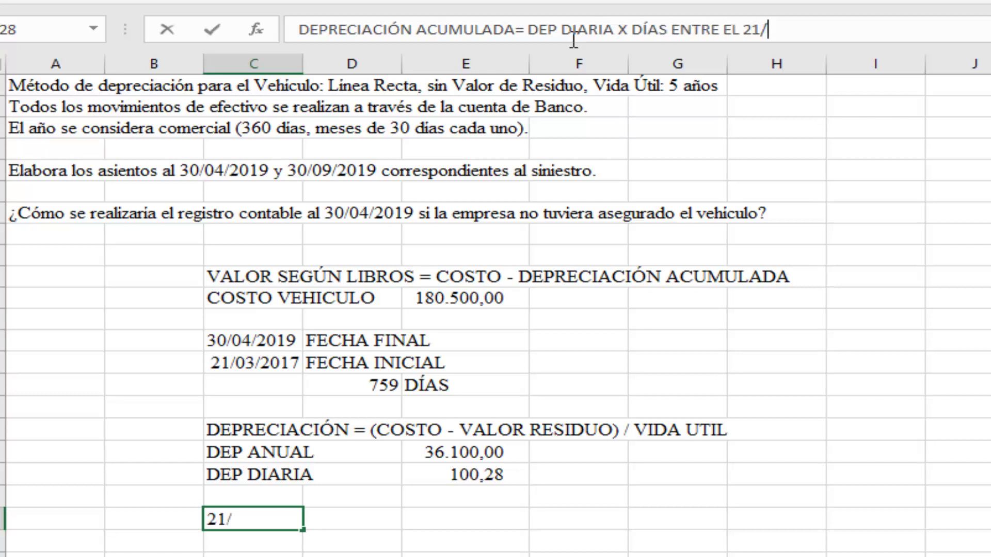
{"action": "type", "text": "/03/2017 "}
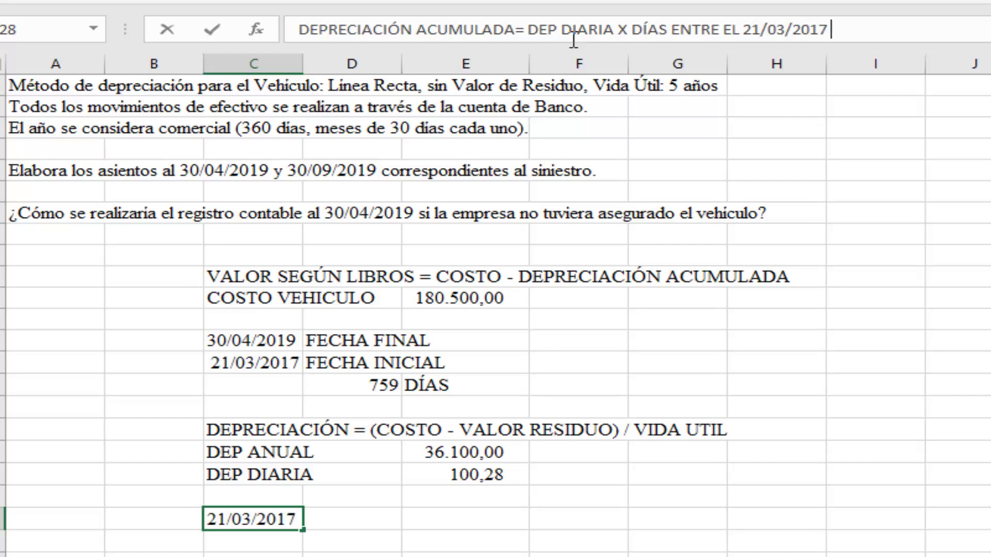
{"action": "type", "text": "Y 30/04/"}
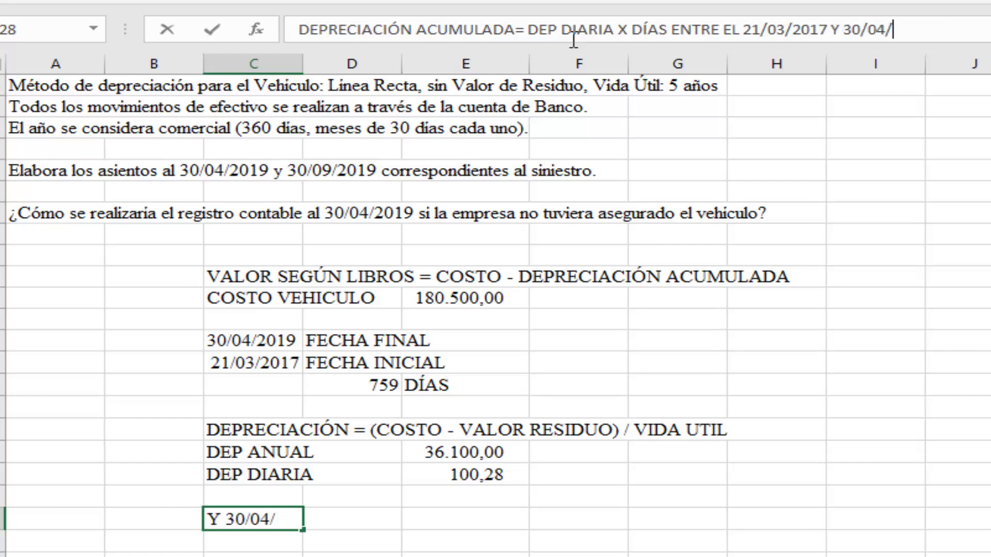
{"action": "type", "text": "2019"}
{"action": "key", "text": "Return"}
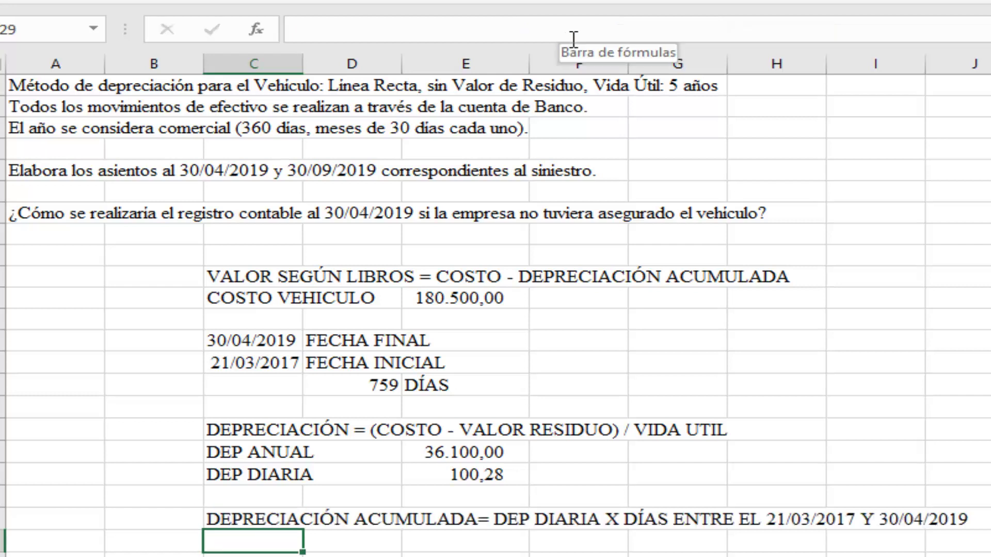
- Enter the label DEP ACUM in cell C30, below the accumulated depreciation formula text
{"action": "key", "text": "Return"}
{"action": "type", "text": "DEP AC"}
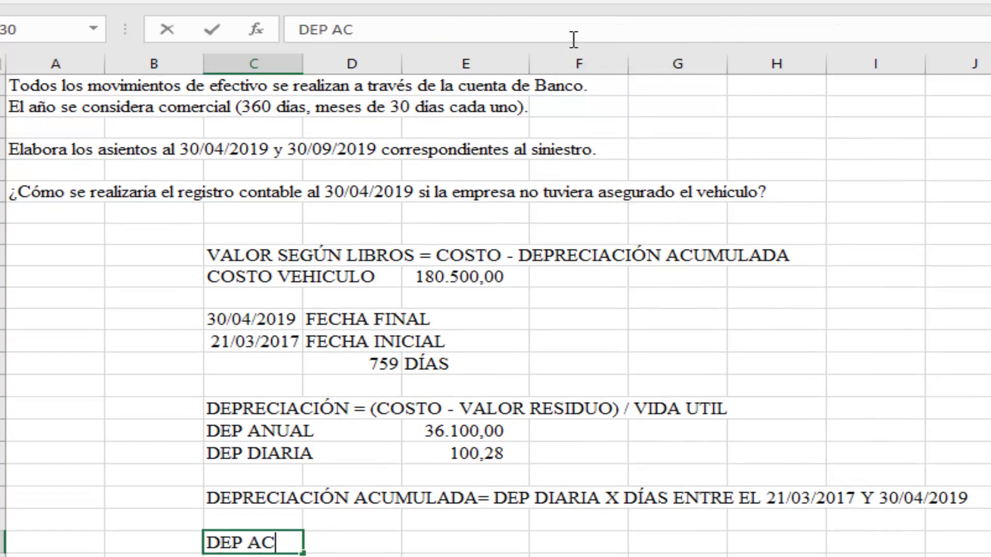
{"action": "type", "text": "UM"}
{"action": "key", "text": "Return"}
- Calculate the accumulated depreciation in E30 by multiplying the daily depreciation by the number of days with =E26*D22
{"action": "key", "text": "Up"}
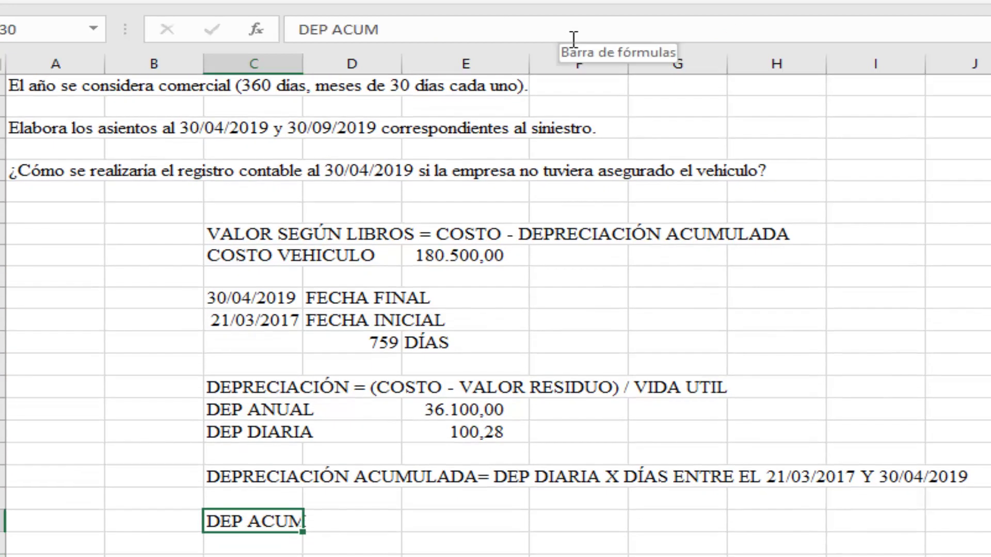
{"action": "key", "text": "Right"}
{"action": "key", "text": "Right"}
{"action": "type", "text": "="}
{"action": "key", "text": "Up"}
{"action": "key", "text": "Up"}
{"action": "key", "text": "Up"}
{"action": "key", "text": "Up"}
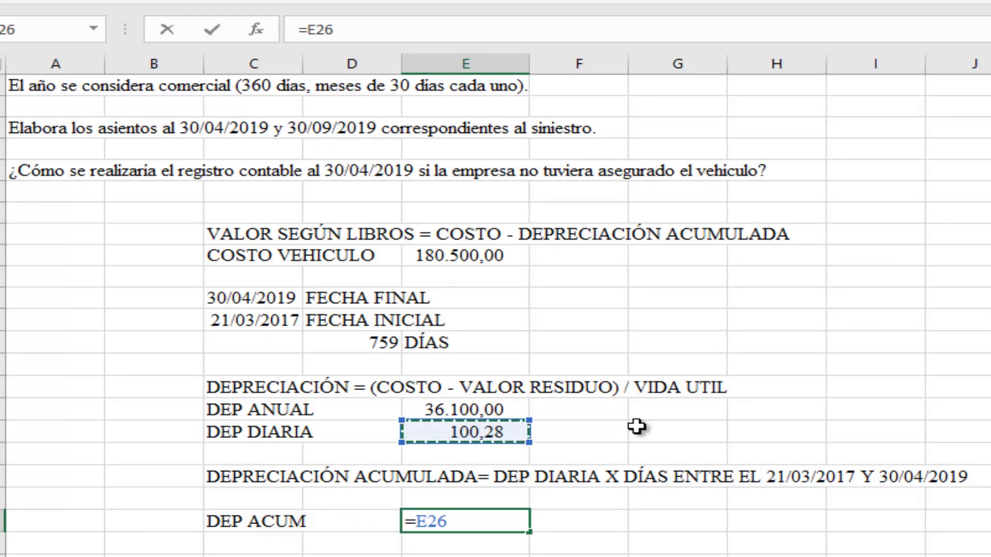
{"action": "type", "text": "*"}
{"action": "left_click", "coordinate": [367, 342]}
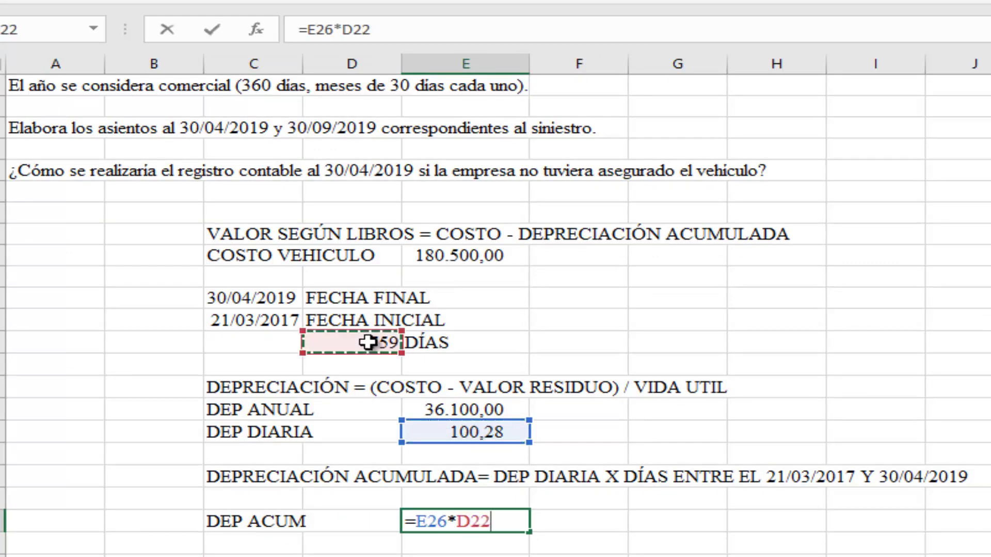
{"action": "key", "text": "Return"}
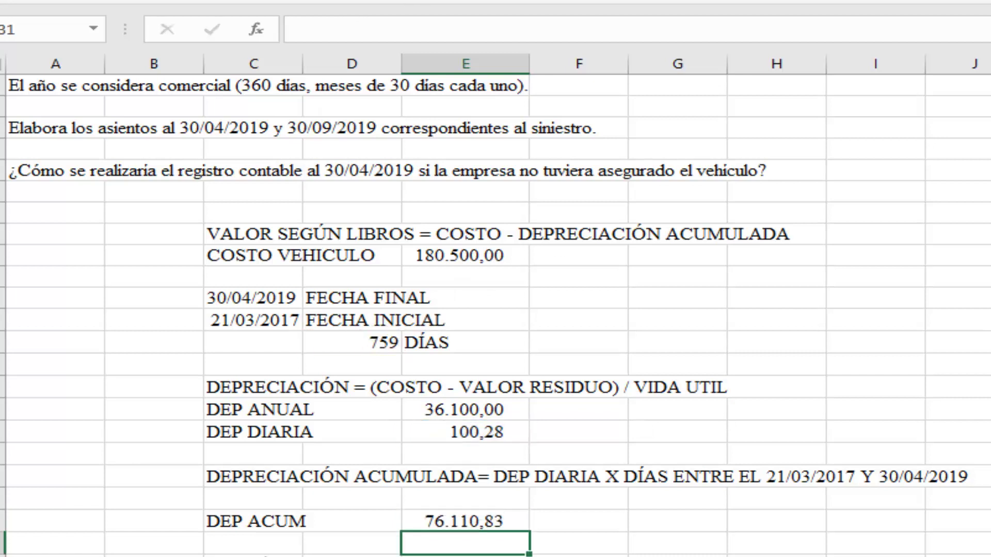
- Fill the DEP ACUM cells C30:E30 and the COSTO VEHICULO cells C18:E18 with yellow
{"action": "left_click", "coordinate": [289, 518]}
{"action": "left_click_drag", "start_coordinate": [328, 522], "coordinate": [453, 533]}
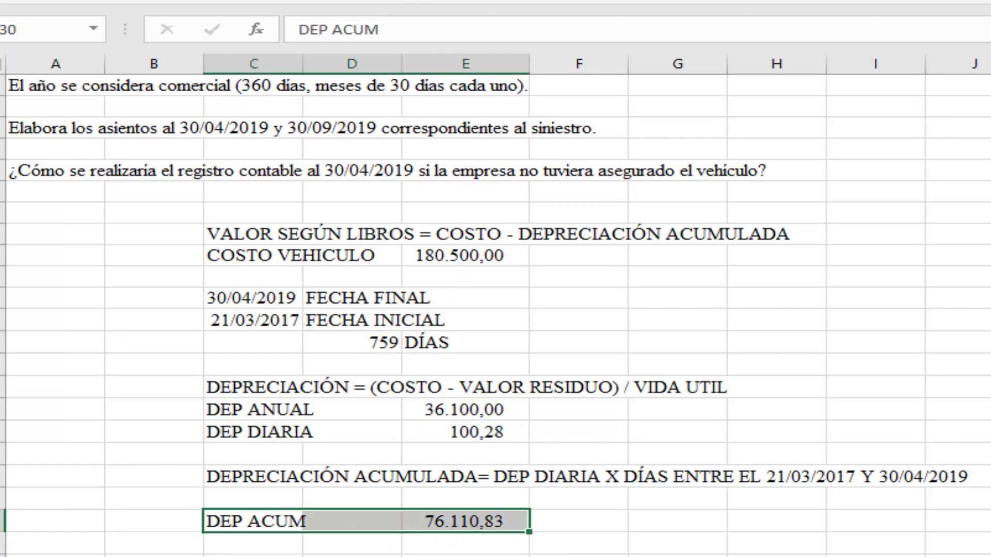
{"action": "left_click", "coordinate": [295, 3]}
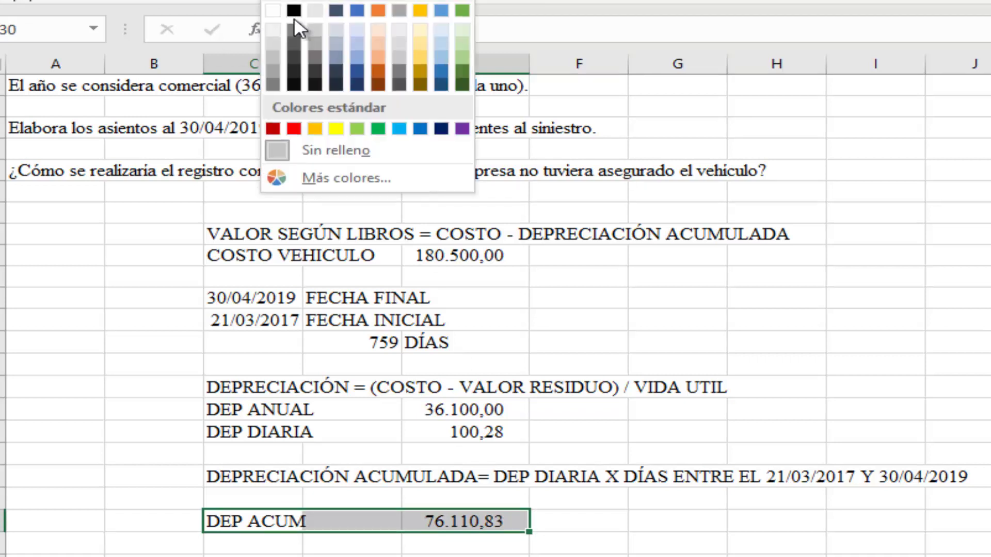
{"action": "left_click", "coordinate": [336, 126]}
{"action": "left_click", "coordinate": [289, 342]}
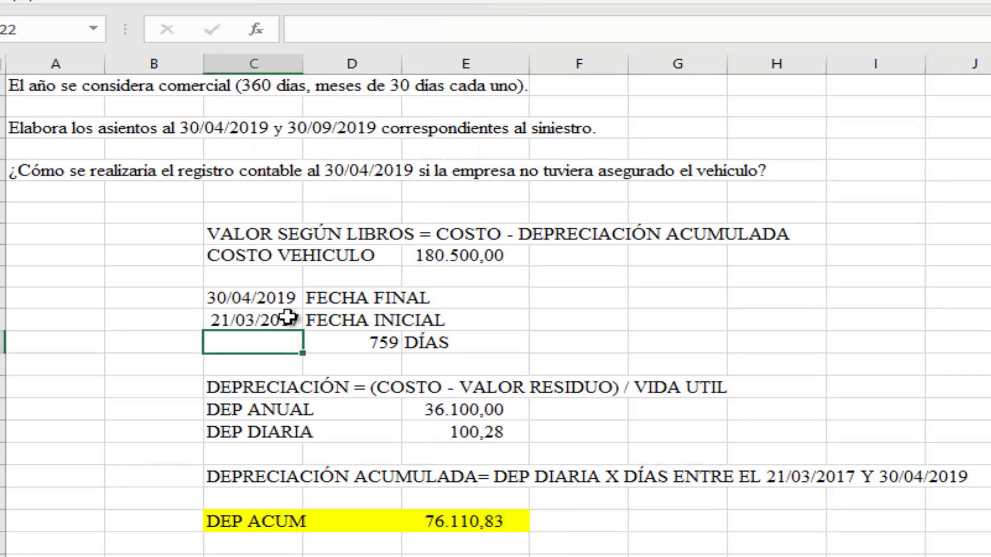
{"action": "left_click_drag", "start_coordinate": [295, 253], "coordinate": [432, 255]}
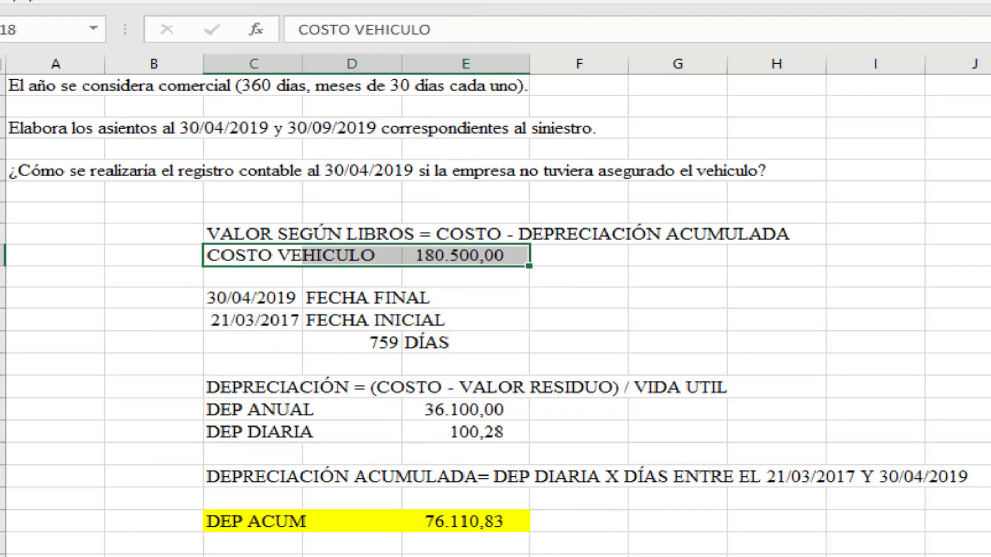
{"action": "left_click", "coordinate": [281, 3]}
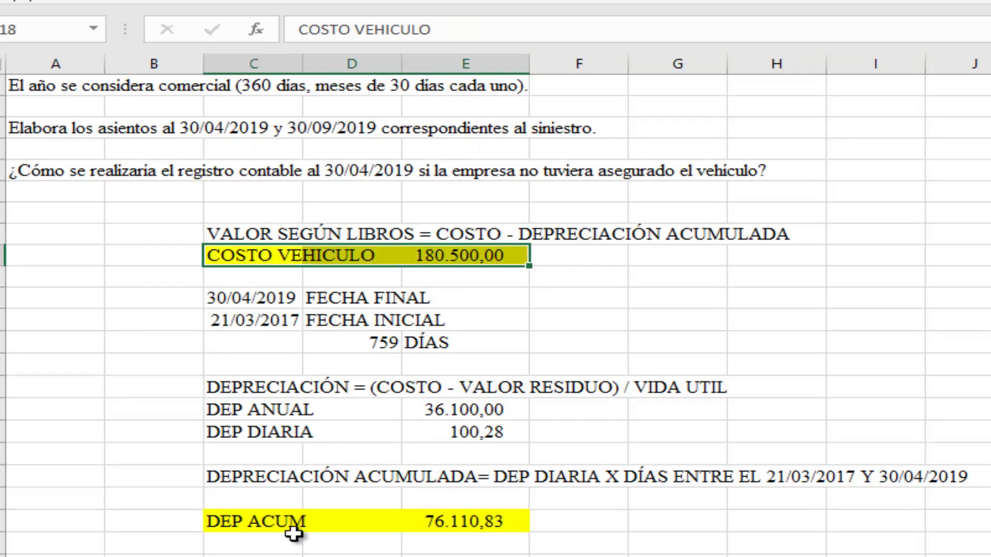
- Enter the label VSL in cell C32, two rows below DEP ACUM
{"action": "scroll", "coordinate": [286, 495], "scroll_direction": "down", "scroll_amount": 1}
{"action": "left_click", "coordinate": [285, 494]}
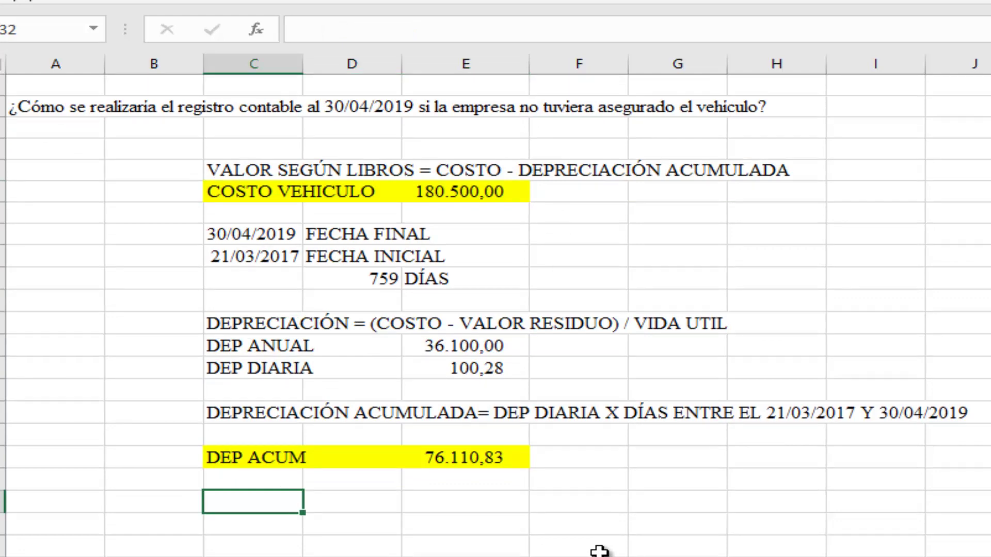
{"action": "type", "text": "VSL"}
{"action": "key", "text": "Return"}
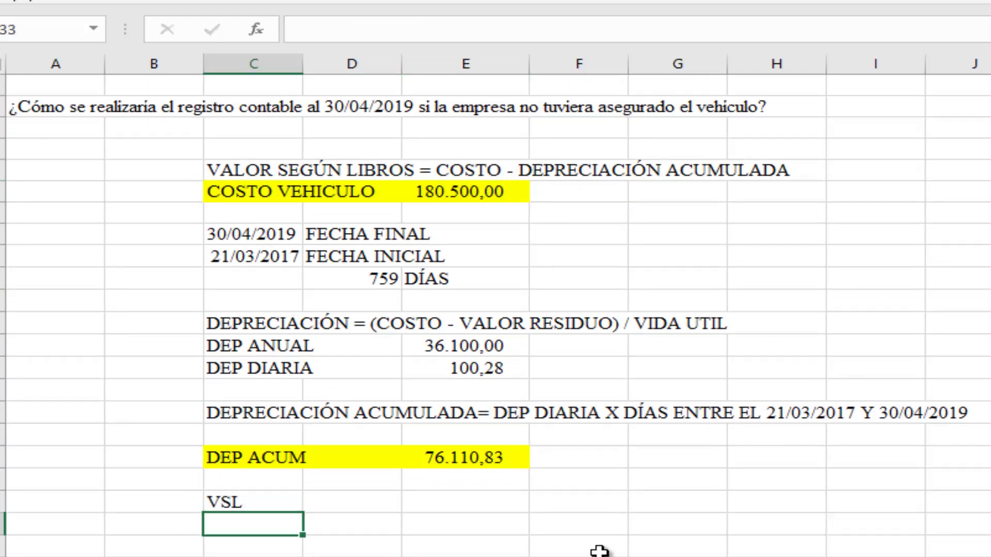
- Calculate the book value in D32 by subtracting the accumulated depreciation from the vehicle cost with =E18-E30
{"action": "key", "text": "Up"}
{"action": "key", "text": "Right"}
{"action": "type", "text": "="}
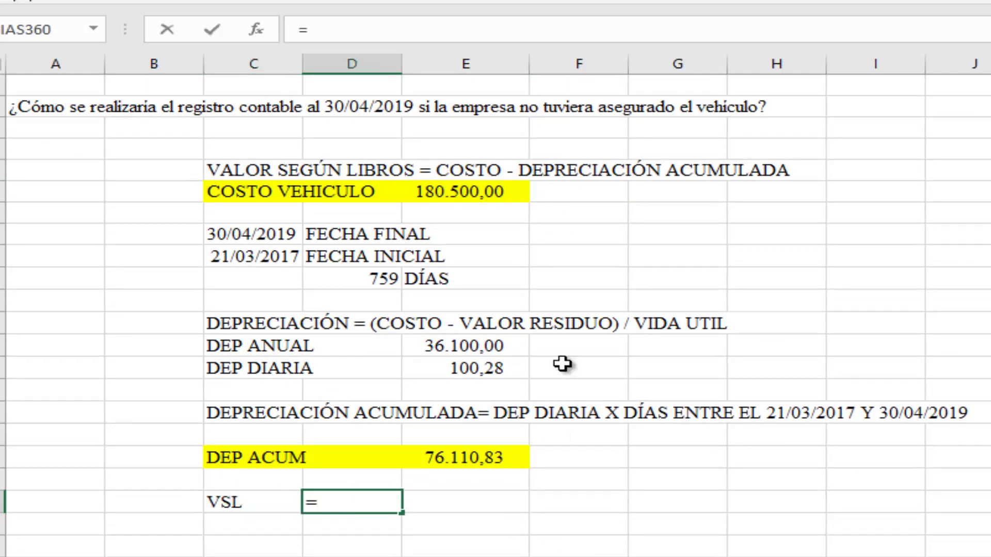
{"action": "left_click", "coordinate": [476, 202]}
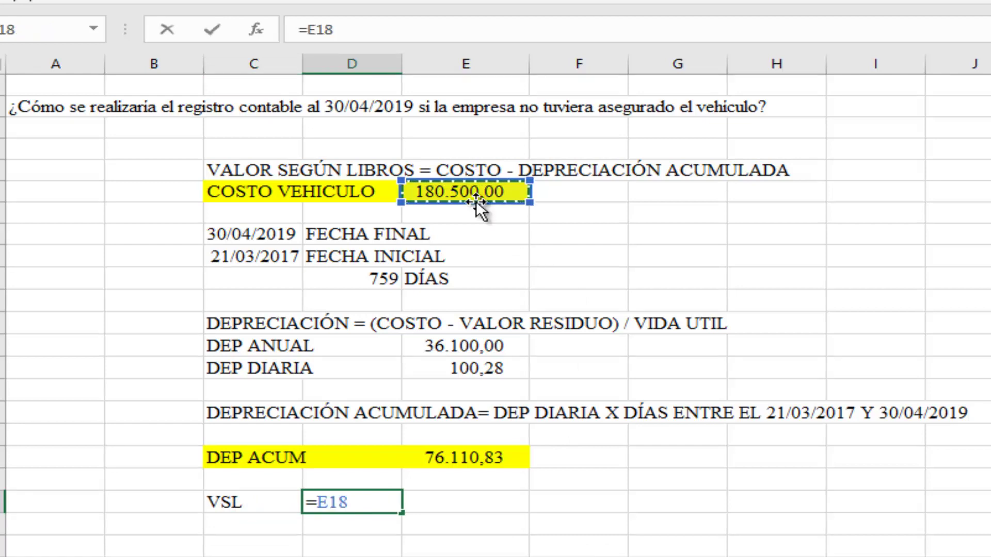
{"action": "type", "text": "-"}
{"action": "left_click", "coordinate": [431, 455]}
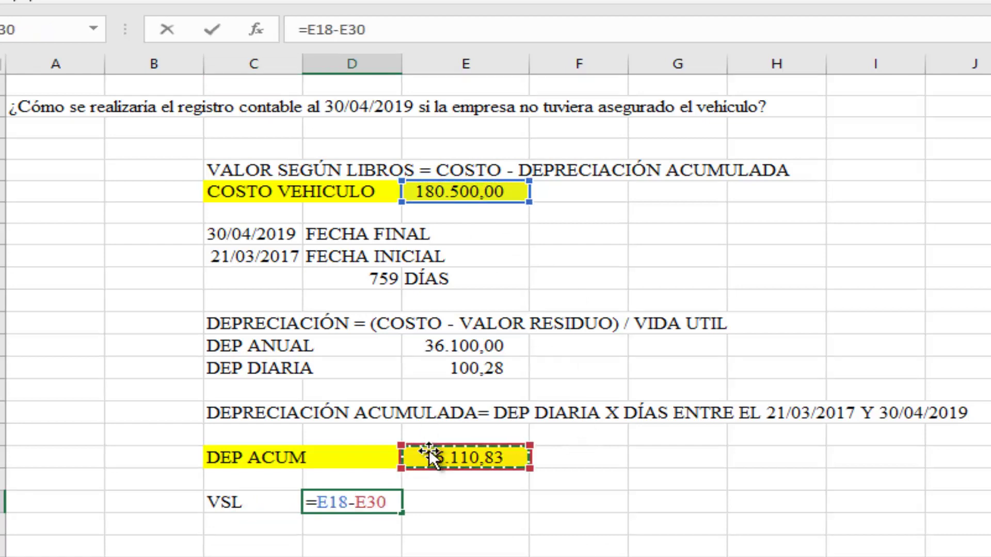
{"action": "key", "text": "Return"}
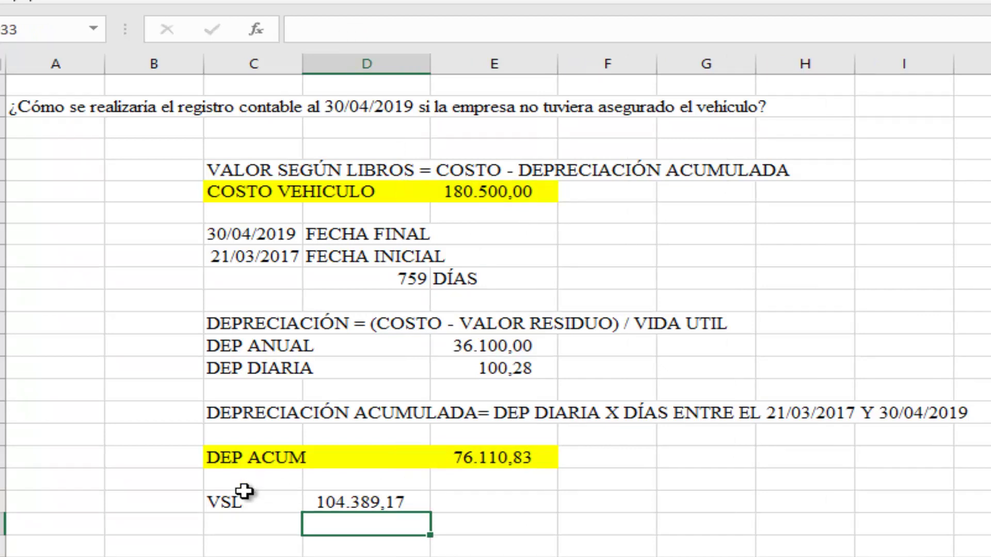
- Fill the VSL label and its value in C32:D32 with yellow
{"action": "left_click", "coordinate": [238, 507]}
{"action": "left_click_drag", "start_coordinate": [238, 507], "coordinate": [348, 506]}
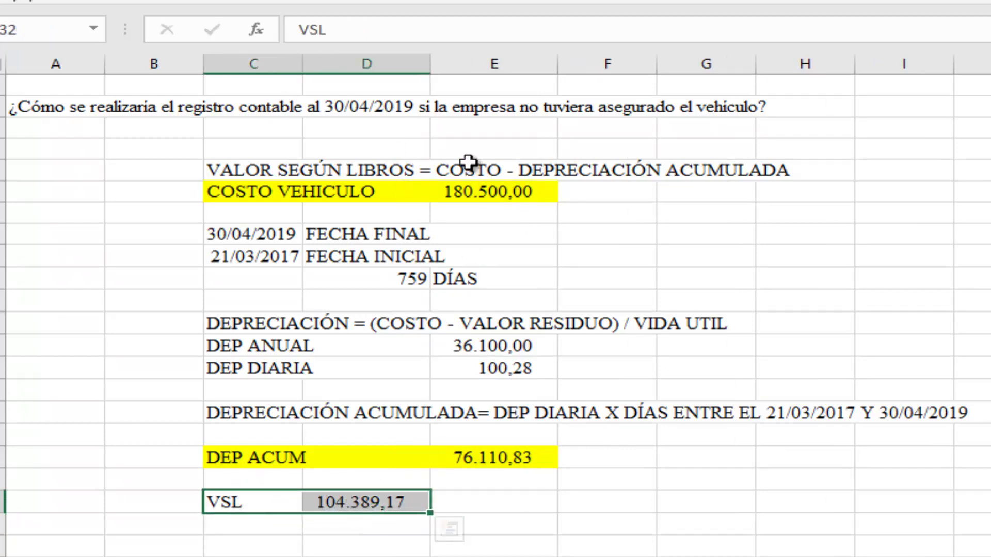
{"action": "left_click", "coordinate": [454, 526]}
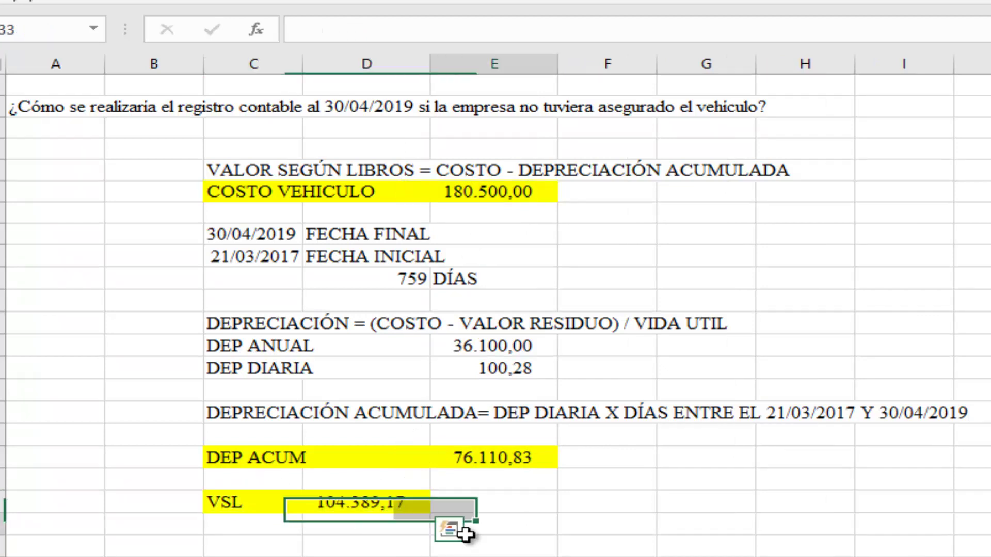
- Review the theft and insurance reimbursement details in the problem statement alongside the calculated accumulated depreciation and book value
{"action": "scroll", "coordinate": [462, 527], "scroll_direction": "down", "scroll_amount": 2}
{"action": "left_click", "coordinate": [273, 417]}
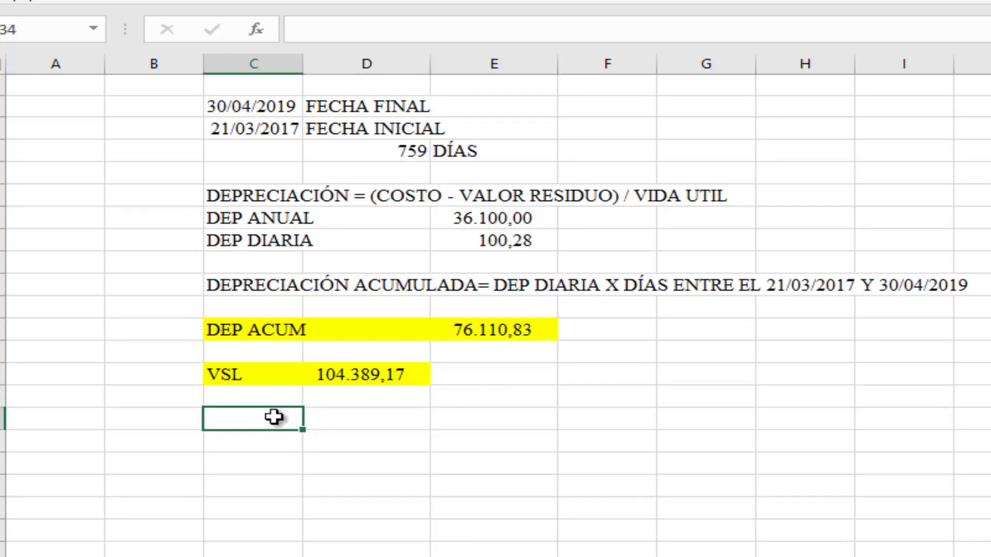
{"action": "scroll", "coordinate": [274, 417], "scroll_direction": "up", "scroll_amount": 2}
{"action": "scroll", "coordinate": [273, 417], "scroll_direction": "up", "scroll_amount": 4}
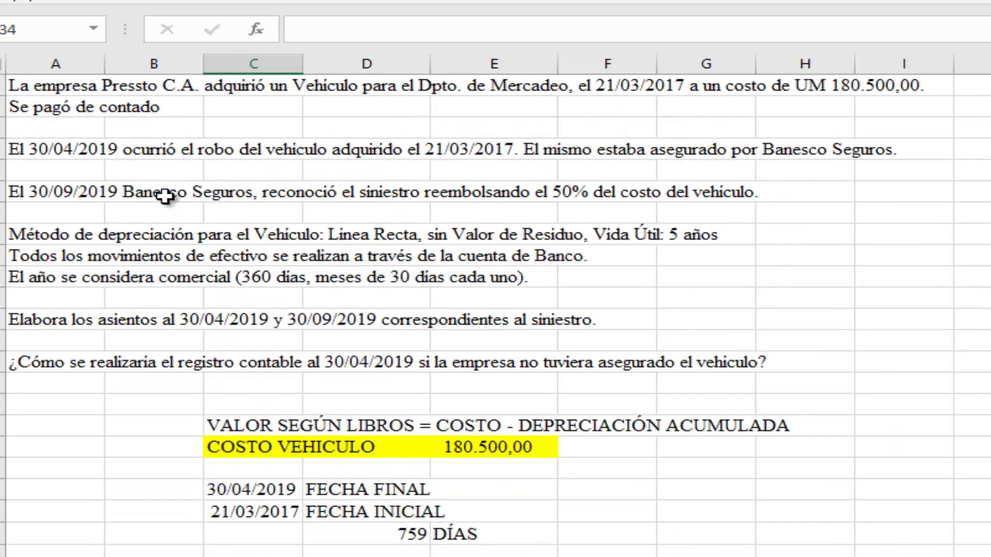
{"action": "left_click", "coordinate": [156, 162]}
{"action": "left_click", "coordinate": [158, 147]}
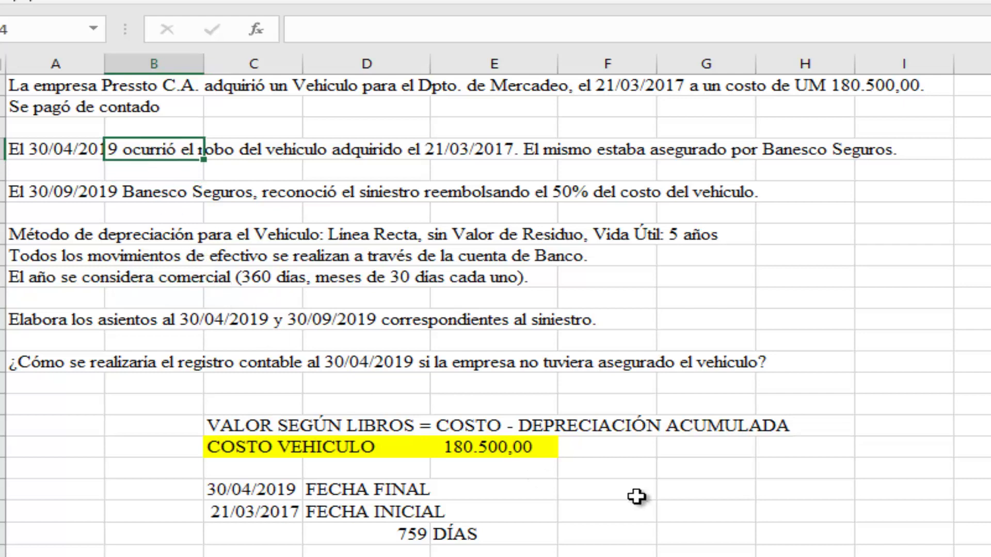
{"action": "scroll", "coordinate": [345, 404], "scroll_direction": "down", "scroll_amount": 3}
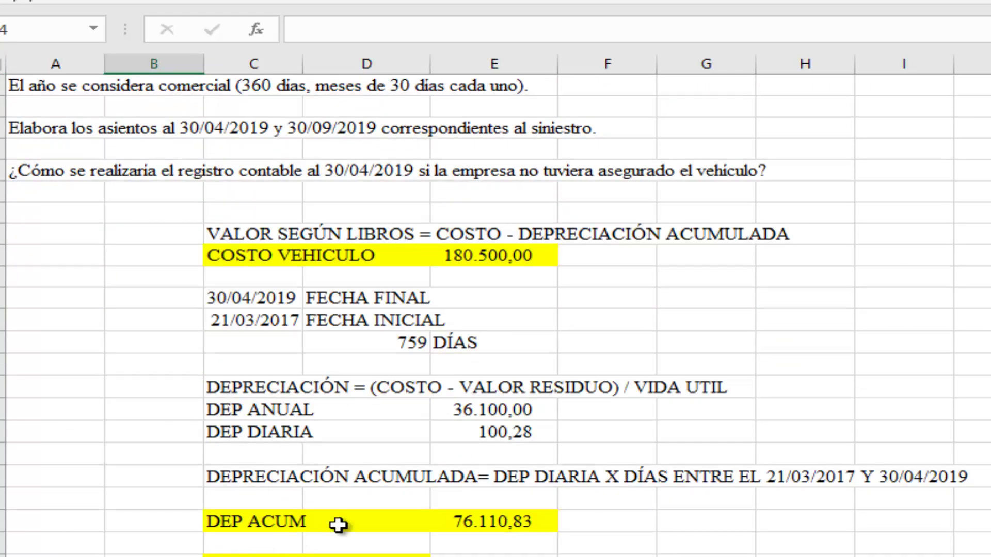
{"action": "scroll", "coordinate": [338, 516], "scroll_direction": "down", "scroll_amount": 1}
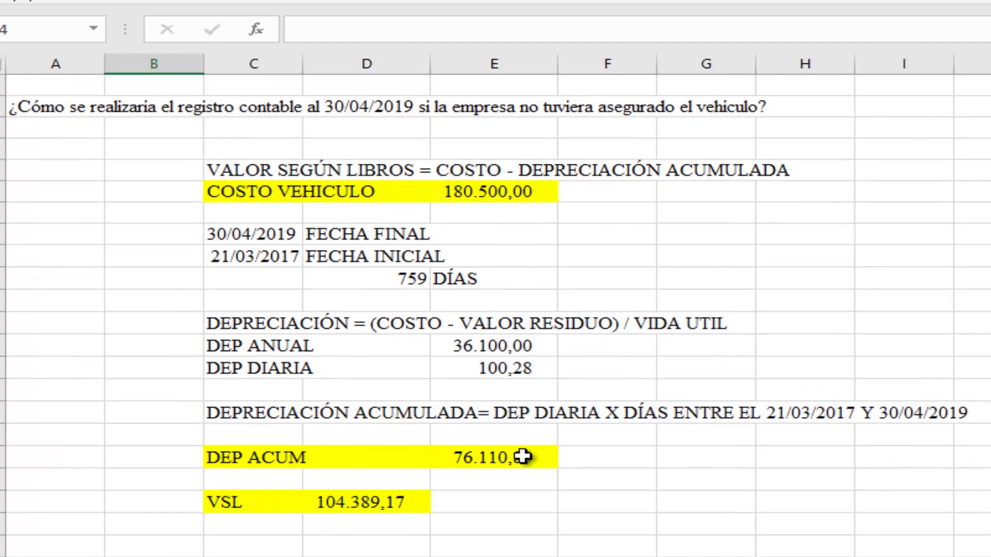
{"action": "scroll", "coordinate": [523, 457], "scroll_direction": "up", "scroll_amount": 3}
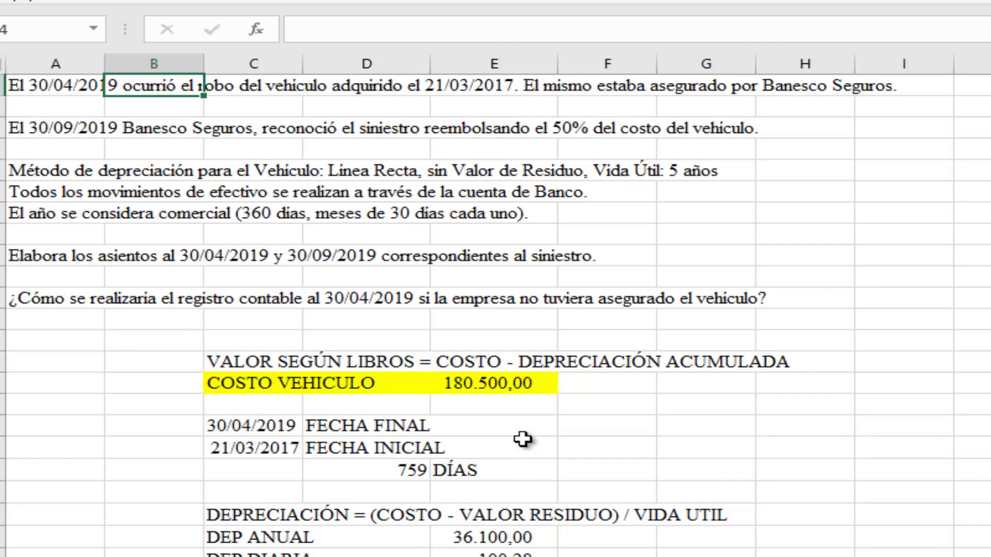
{"action": "scroll", "coordinate": [568, 362], "scroll_direction": "up", "scroll_amount": 1}
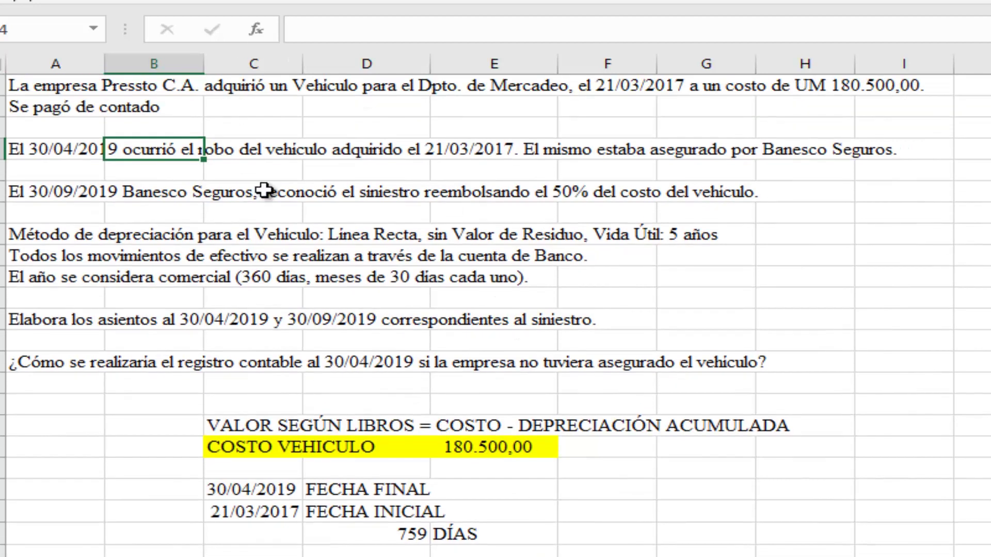
{"action": "left_click", "coordinate": [74, 212]}
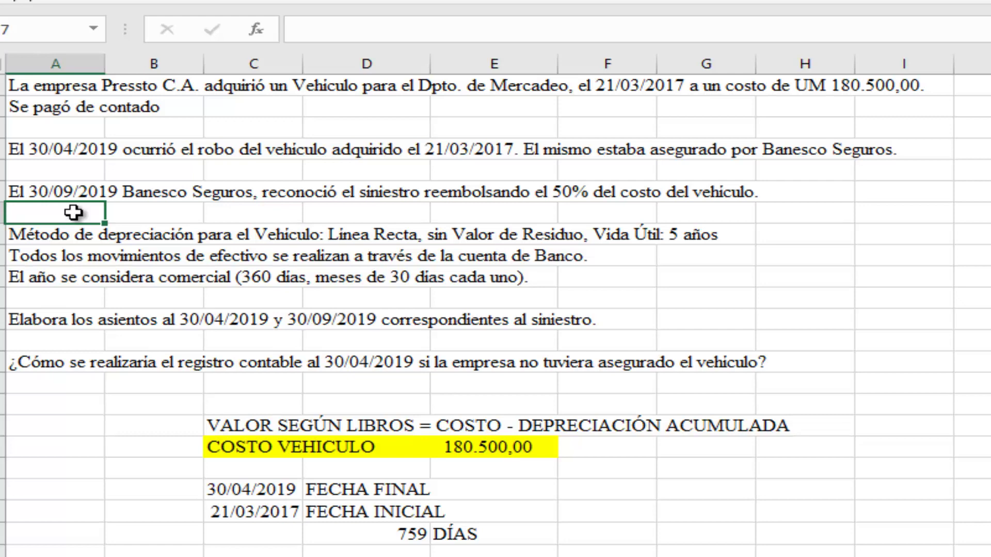
- Enter the date 30/04/2019 in cell B32, beside the VSL label
{"action": "scroll", "coordinate": [74, 212], "scroll_direction": "down", "scroll_amount": 7}
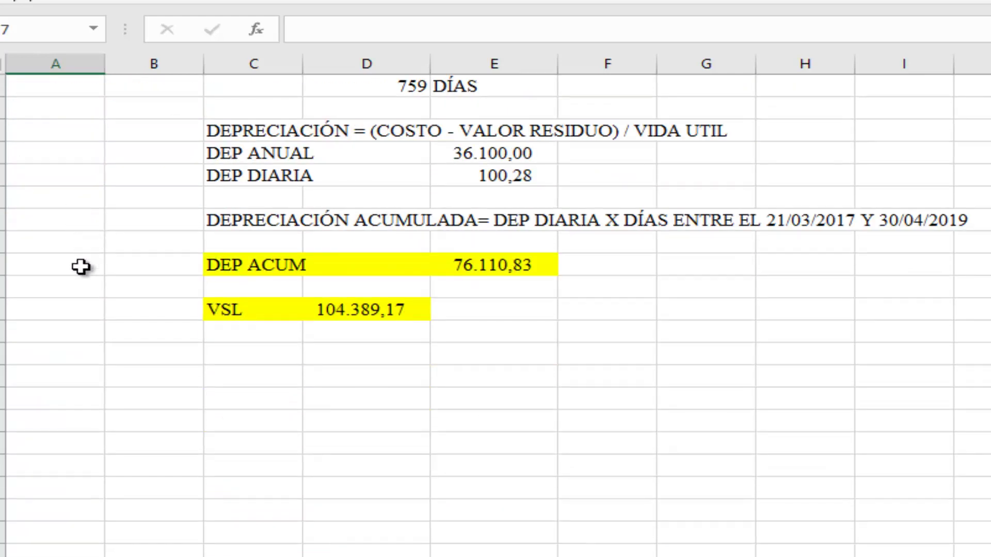
{"action": "left_click", "coordinate": [102, 310]}
{"action": "left_click", "coordinate": [135, 312]}
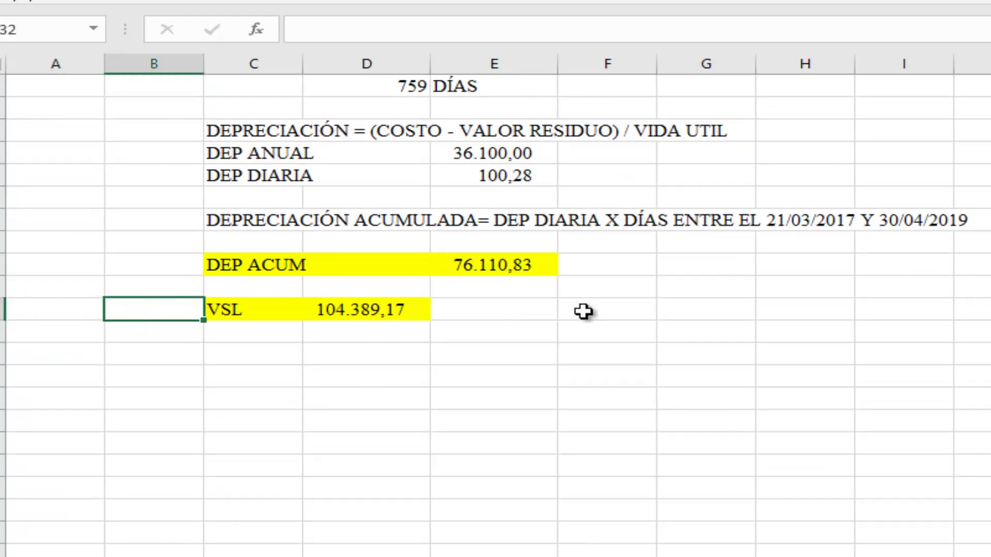
{"action": "type", "text": "30/04/"}
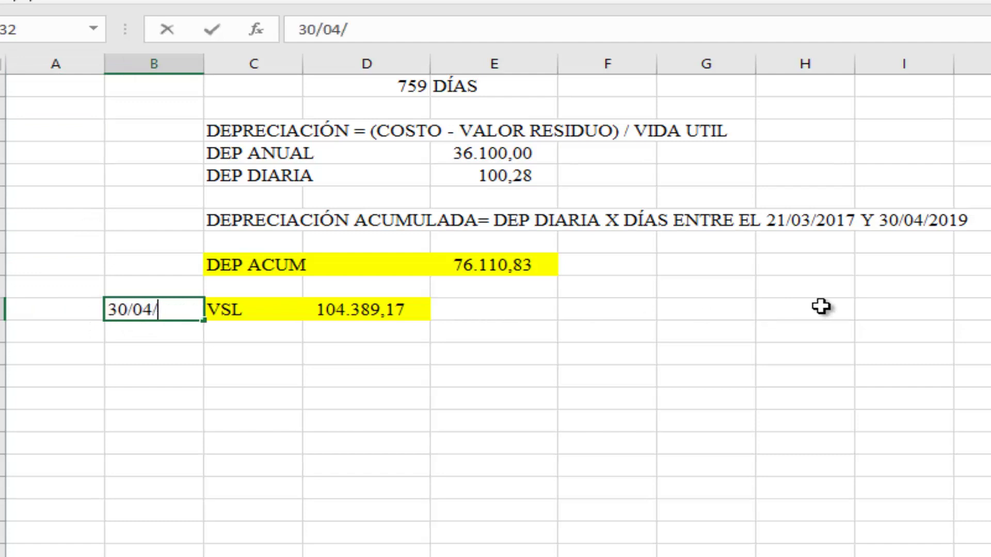
{"action": "type", "text": "2019"}
{"action": "key", "text": "Return"}
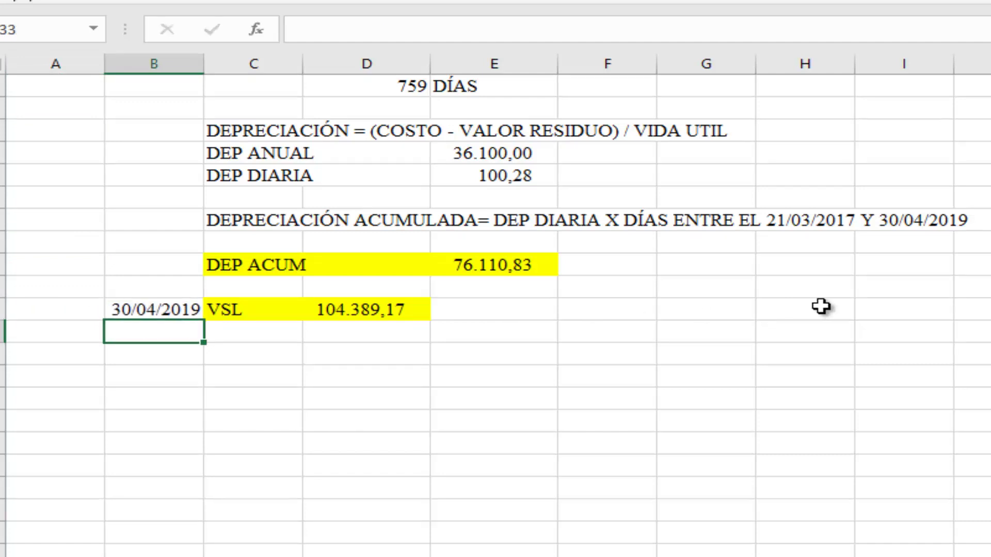
- Enter the date 30/09/2019 in cell B34, two rows below the theft date
{"action": "key", "text": "Right"}
{"action": "key", "text": "Down"}
{"action": "key", "text": "Left"}
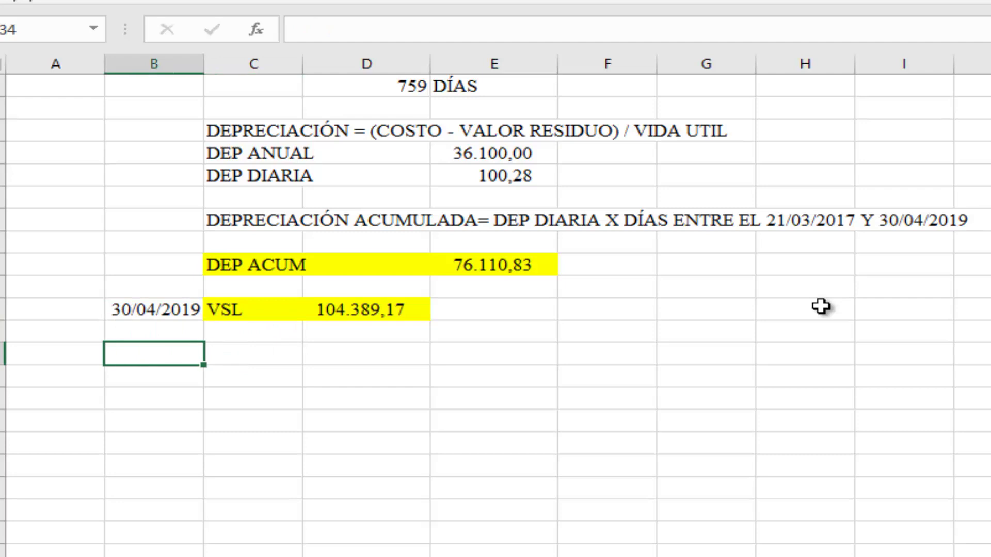
{"action": "type", "text": "30/09/20"}
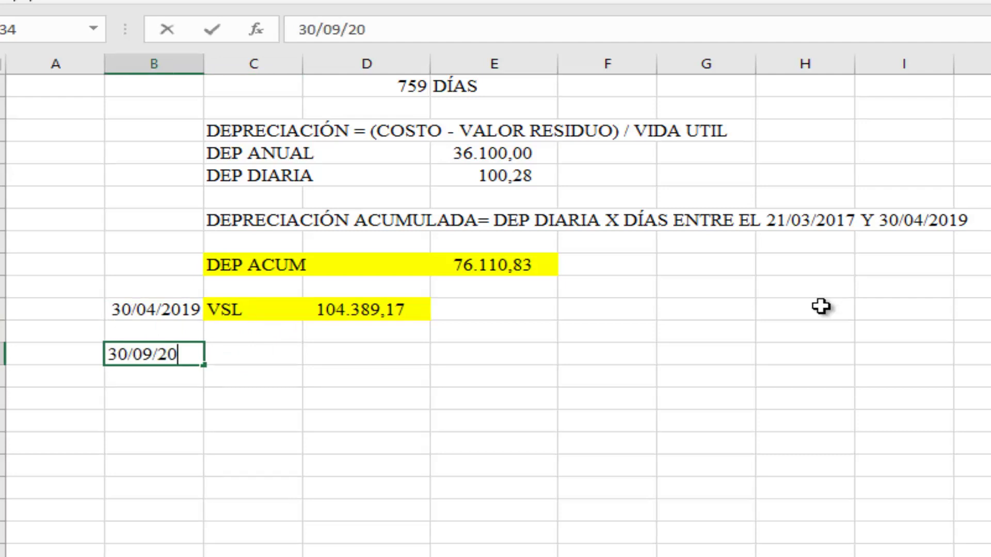
{"action": "type", "text": "19"}
{"action": "key", "text": "Return"}
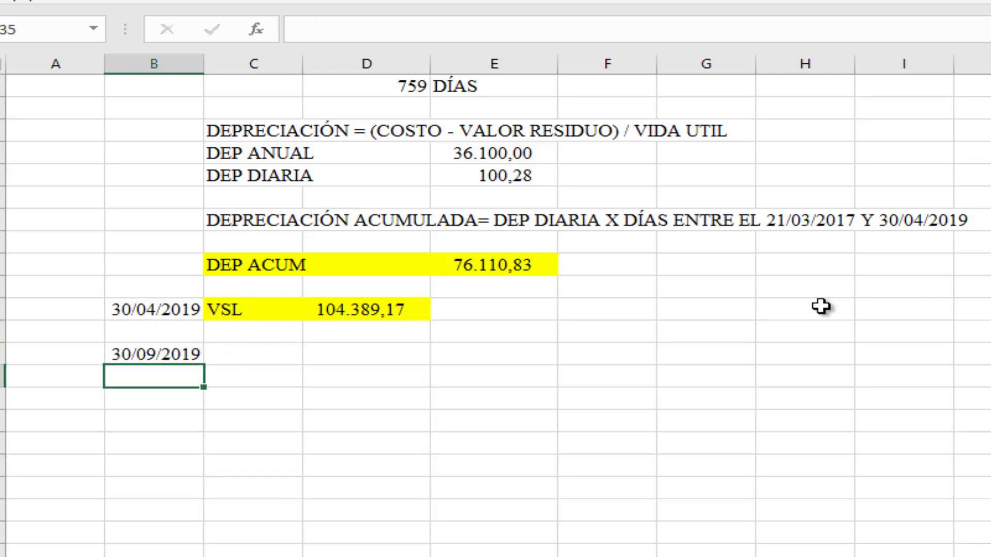
- Enter the label CUENTA POR COBRAR AL SEGURO in cell E32, beside the VSL value
{"action": "key", "text": "Up"}
{"action": "key", "text": "Right"}
{"action": "key", "text": "Right"}
{"action": "key", "text": "Up"}
{"action": "key", "text": "Up"}
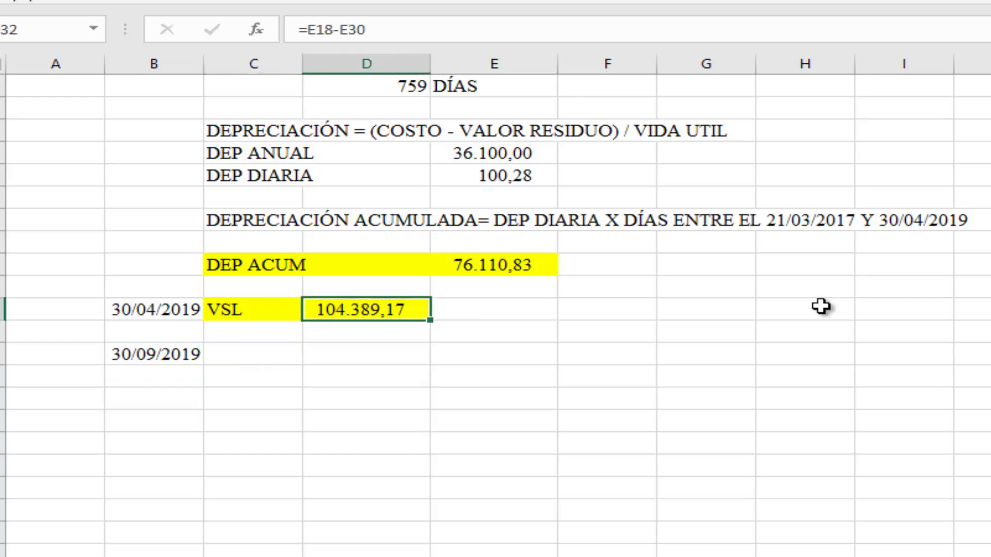
{"action": "key", "text": "Right"}
{"action": "key", "text": "Right"}
{"action": "key", "text": "Left"}
{"action": "type", "text": "CUENT"}
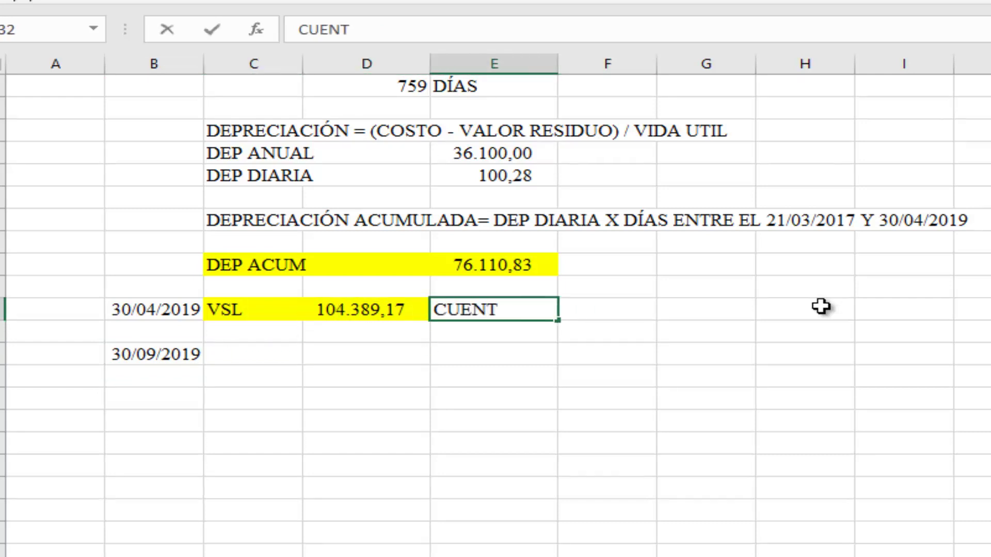
{"action": "type", "text": "A POR COBRAR AL SEGURO"}
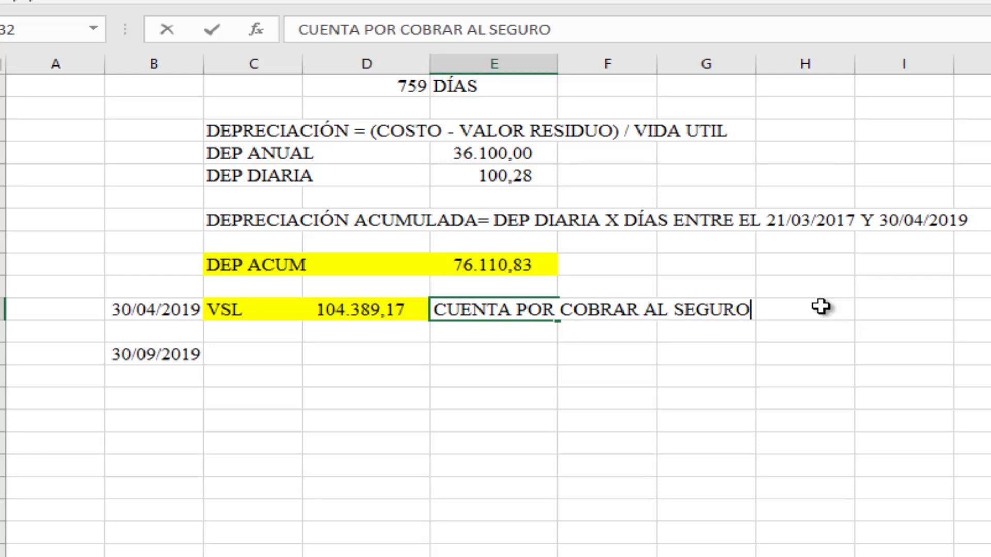
{"action": "key", "text": "Return"}
- Enter the label REEMBOLSO 50% COSTO in cell C34, beside the date 30/09/2019
{"action": "key", "text": "Down"}
{"action": "key", "text": "Left"}
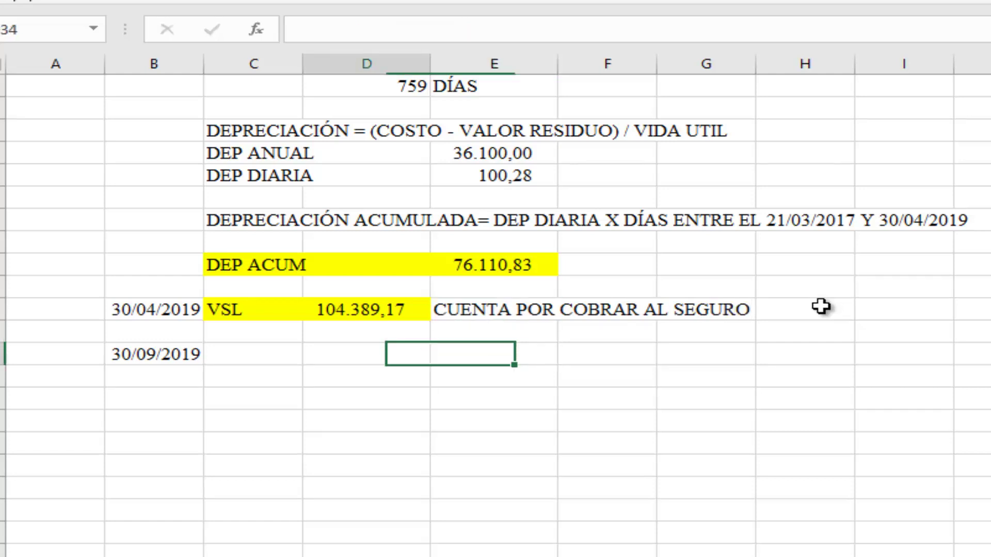
{"action": "key", "text": "Left"}
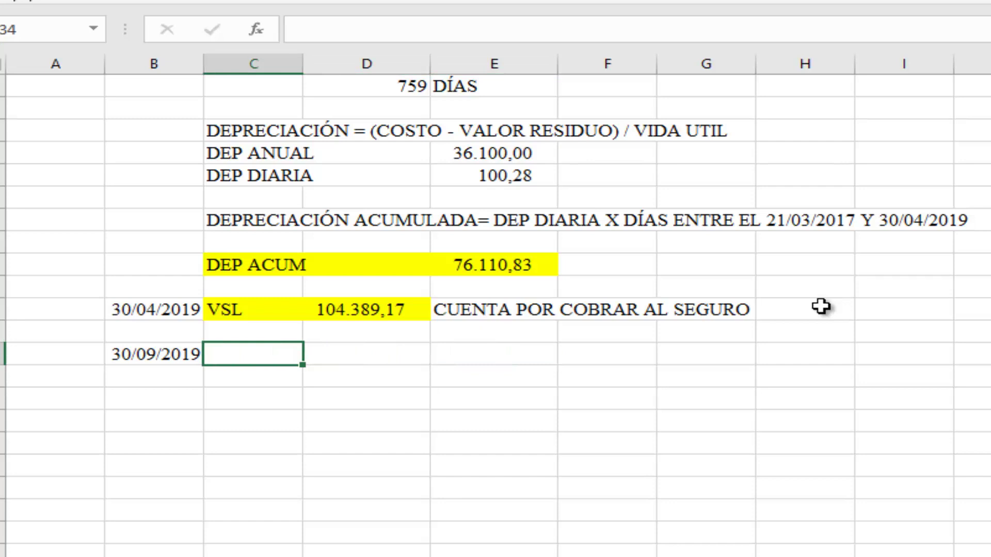
{"action": "scroll", "coordinate": [820, 307], "scroll_direction": "up", "scroll_amount": 1}
{"action": "scroll", "coordinate": [821, 306], "scroll_direction": "down", "scroll_amount": 1}
{"action": "type", "text": "50% COSTO"}
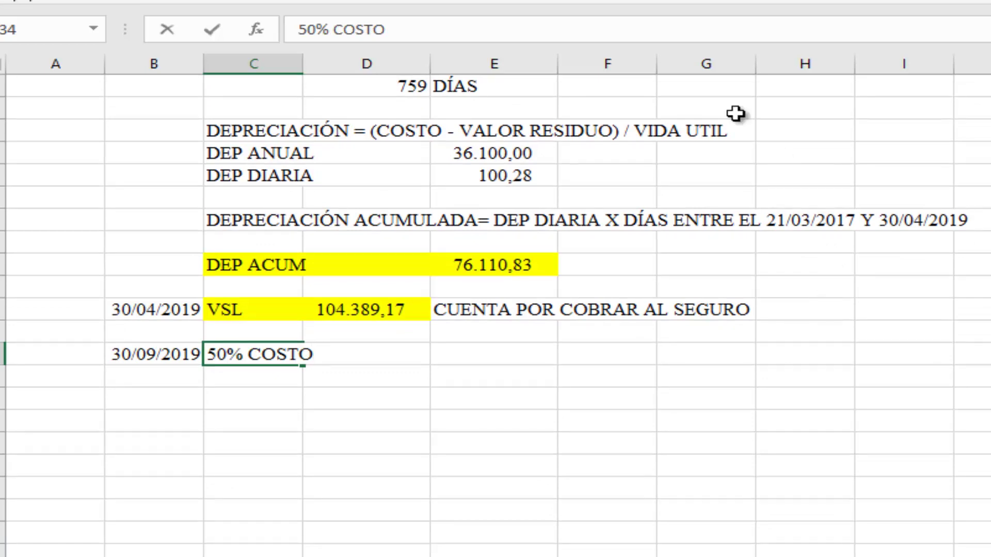
{"action": "left_click", "coordinate": [301, 39]}
{"action": "type", "text": "REE"}
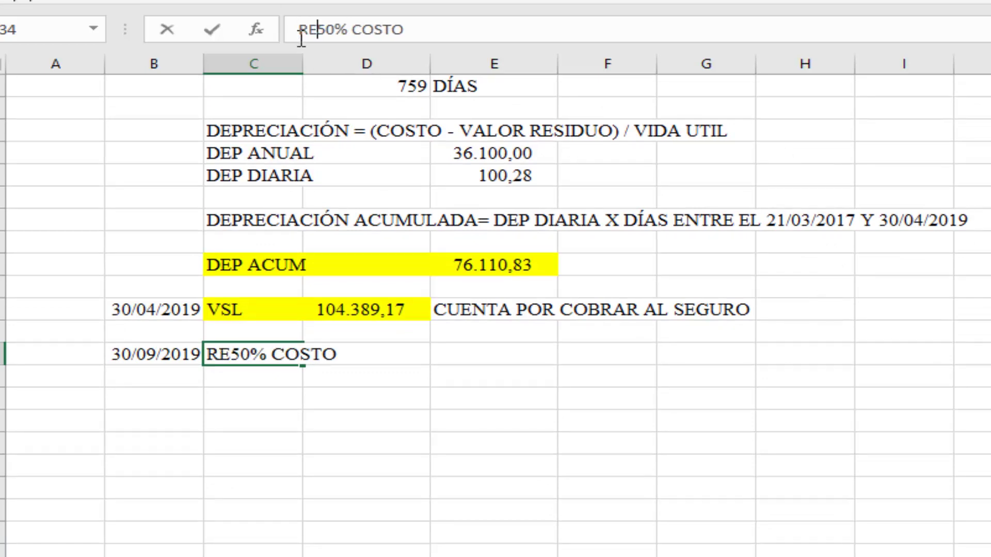
{"action": "type", "text": "M"}
{"action": "key", "text": "BackSpace"}
{"action": "type", "text": "EMB"}
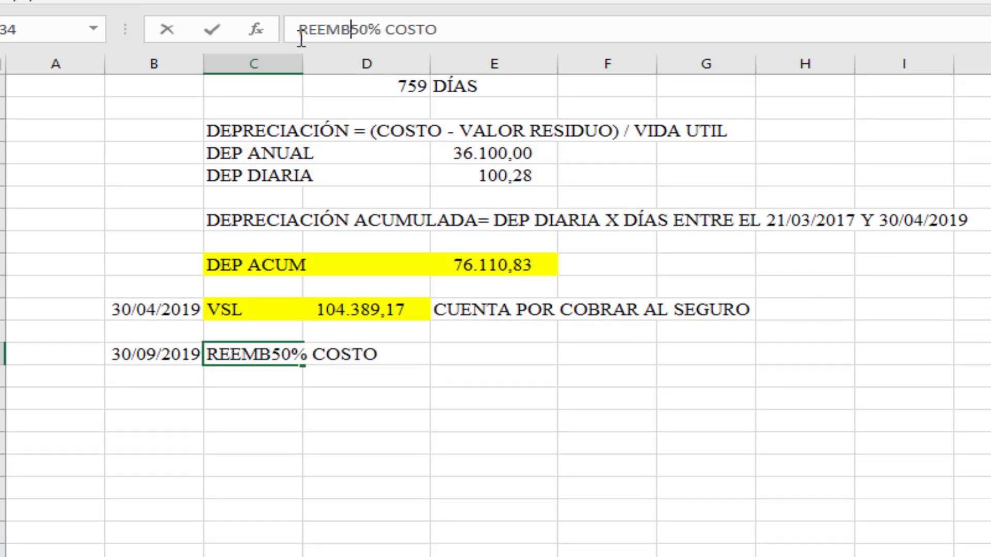
{"action": "type", "text": "IKS"}
{"action": "key", "text": "BackSpace"}
{"action": "key", "text": "BackSpace"}
{"action": "key", "text": "BackSpace"}
{"action": "key", "text": "BackSpace"}
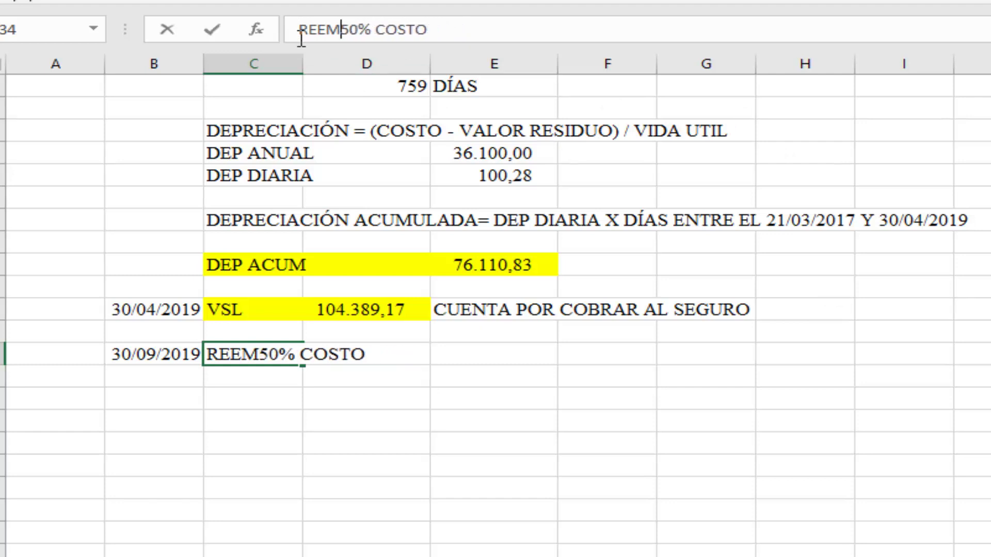
{"action": "type", "text": "BOLSO"}
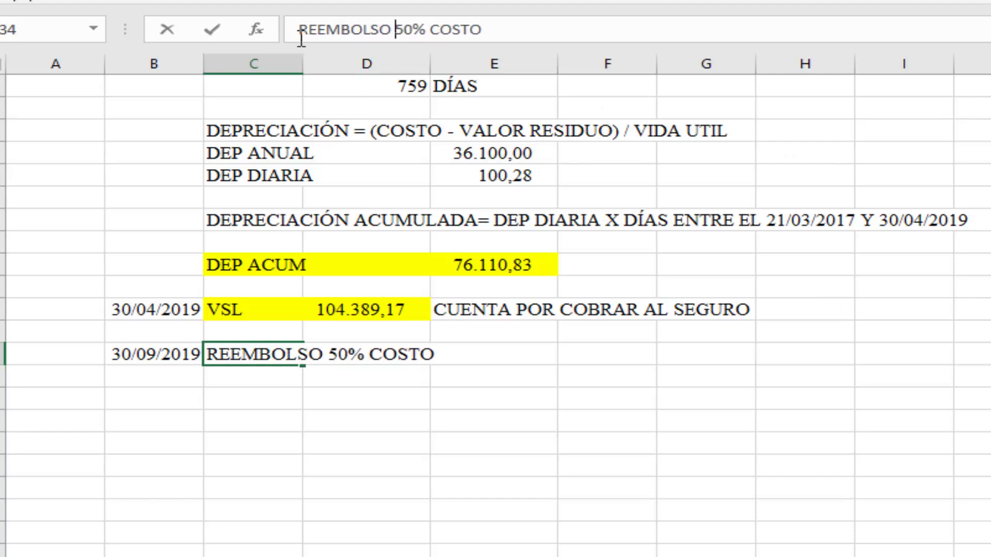
{"action": "key", "text": "Return"}
- Calculate the insurance reimbursement in F34 as half of the vehicle cost with =E18*50%
{"action": "key", "text": "Up"}
{"action": "key", "text": "Right"}
{"action": "key", "text": "Right"}
{"action": "key", "text": "Right"}
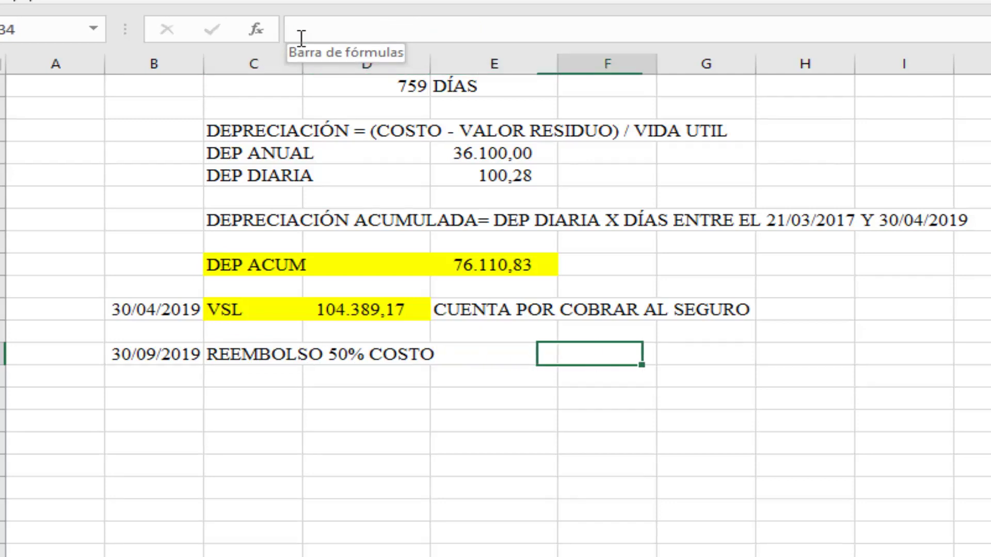
{"action": "type", "text": "="}
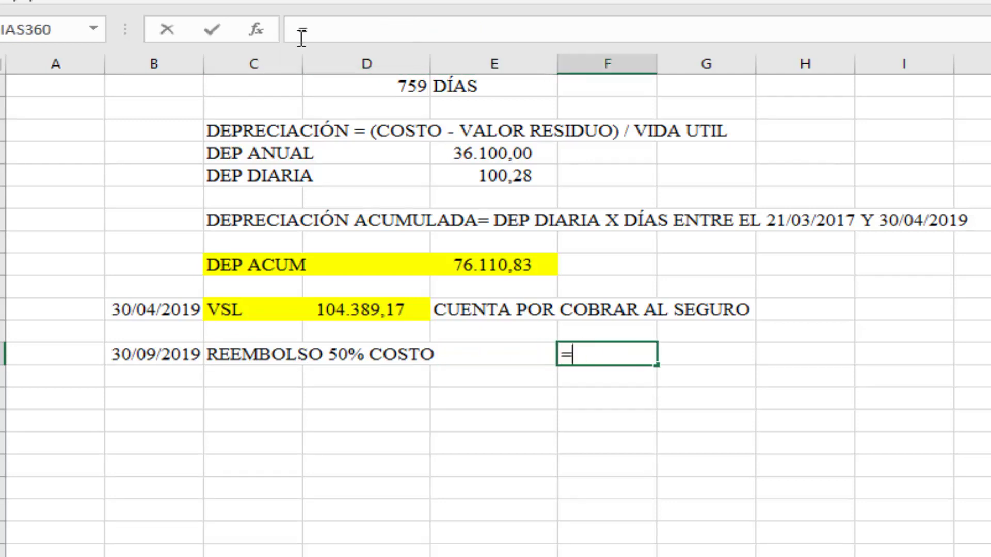
{"action": "scroll", "coordinate": [387, 190], "scroll_direction": "up", "scroll_amount": 2}
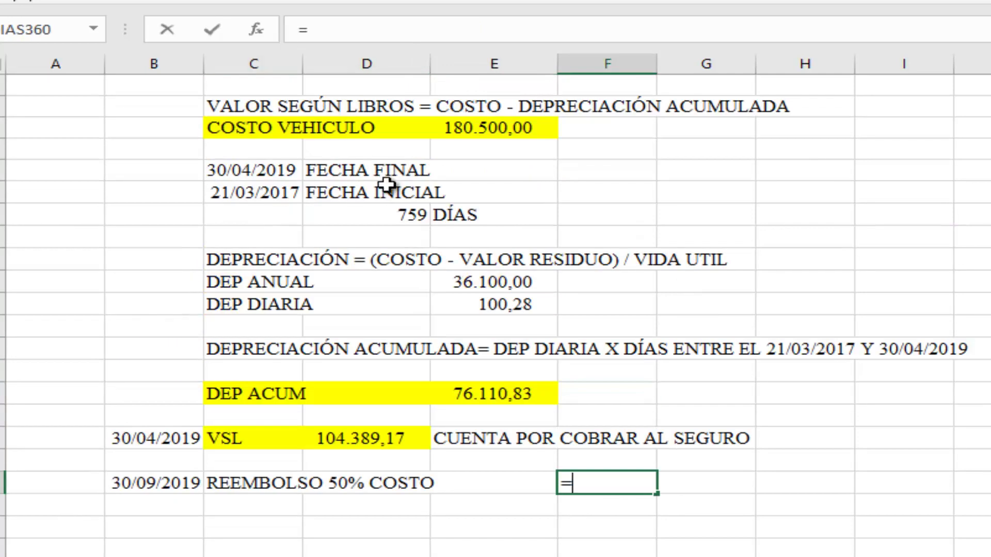
{"action": "left_click", "coordinate": [451, 141]}
{"action": "left_click", "coordinate": [454, 129]}
{"action": "type", "text": "*50%"}
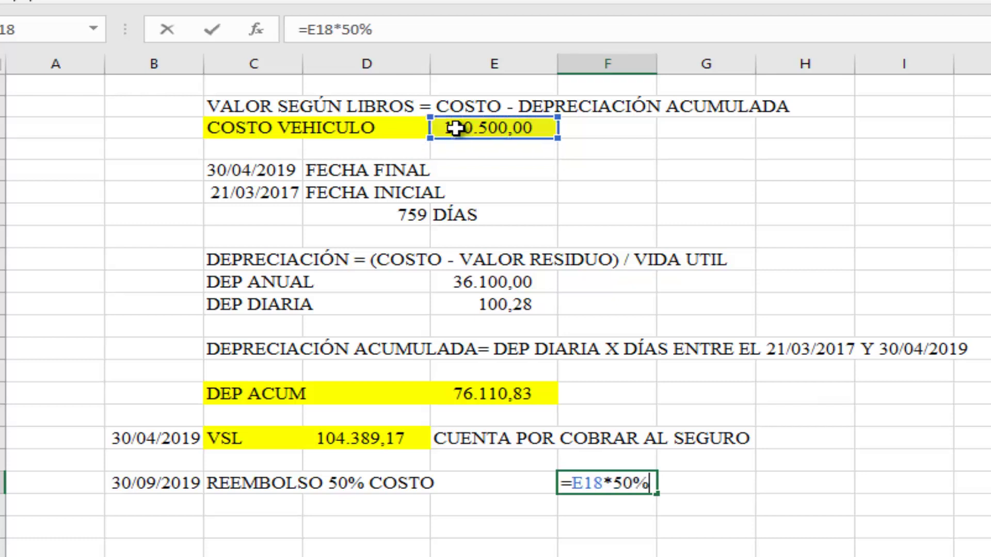
{"action": "key", "text": "Return"}
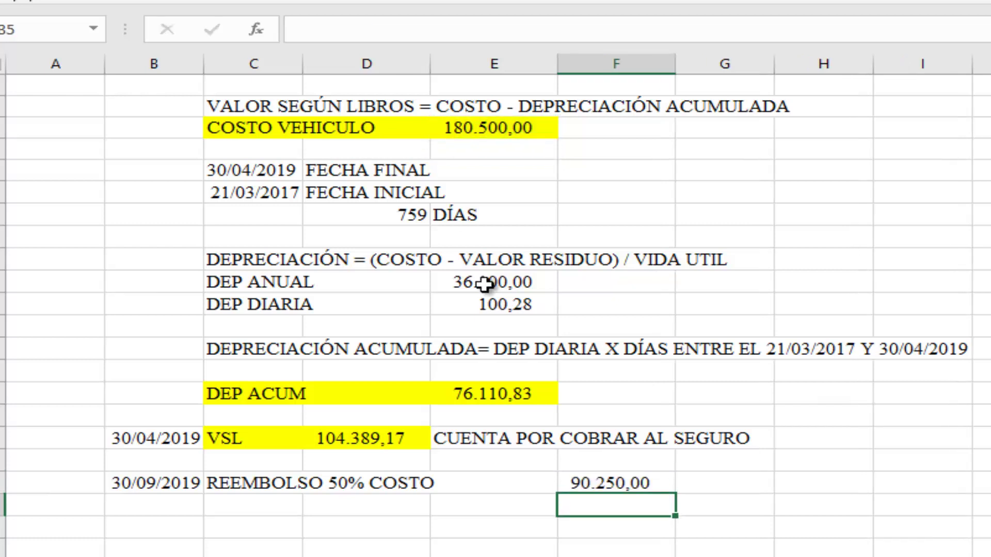
- Fill the REEMBOLSO 50% COSTO label and its value in C34:F34 with yellow, and select cell C36
{"action": "left_click", "coordinate": [459, 523]}
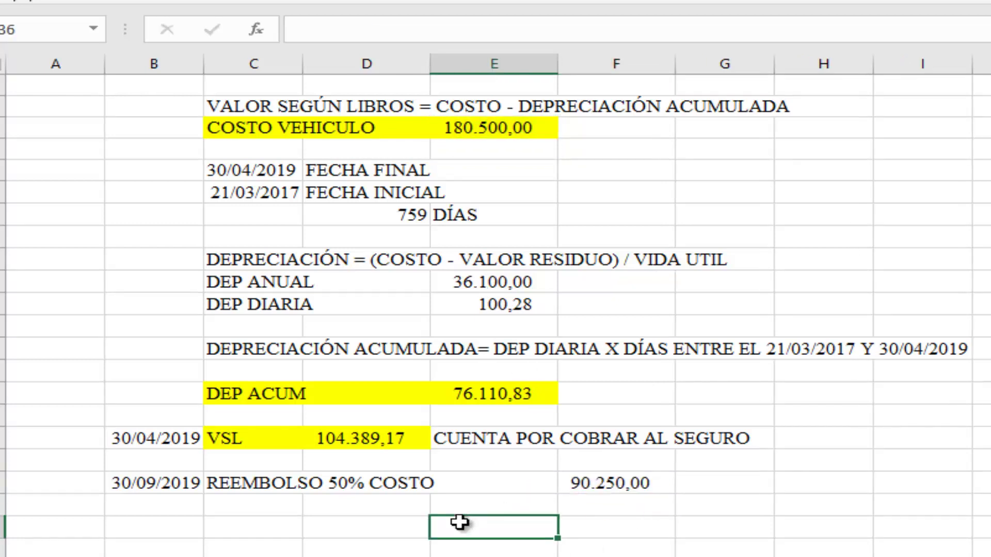
{"action": "left_click", "coordinate": [362, 513]}
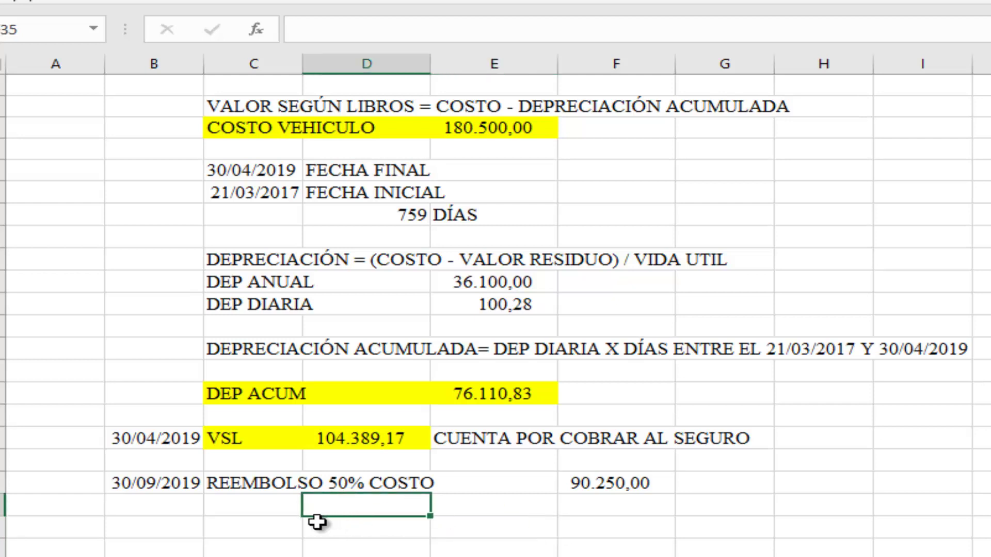
{"action": "left_click", "coordinate": [222, 522]}
{"action": "left_click", "coordinate": [596, 490]}
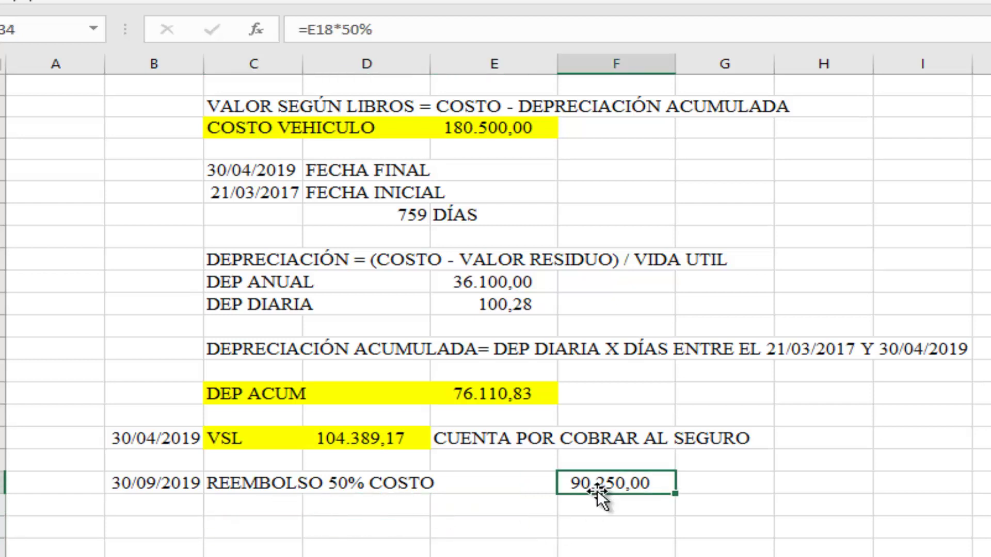
{"action": "left_click_drag", "start_coordinate": [230, 487], "coordinate": [630, 483]}
{"action": "key", "text": "F4"}
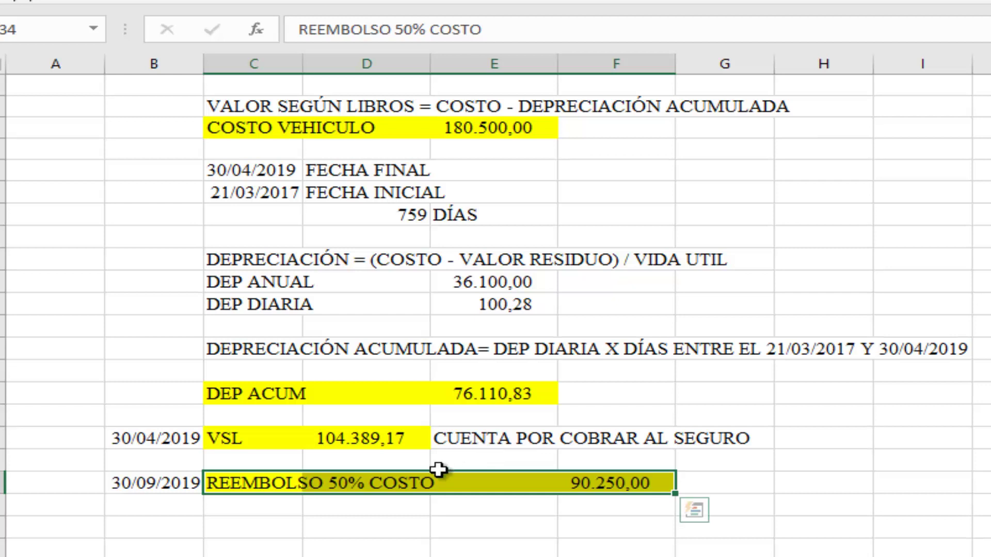
{"action": "key", "text": "Down"}
{"action": "key", "text": "Down"}
{"action": "key", "text": "shift+Right"}
{"action": "key", "text": "shift+Right"}
{"action": "left_click", "coordinate": [281, 532]}
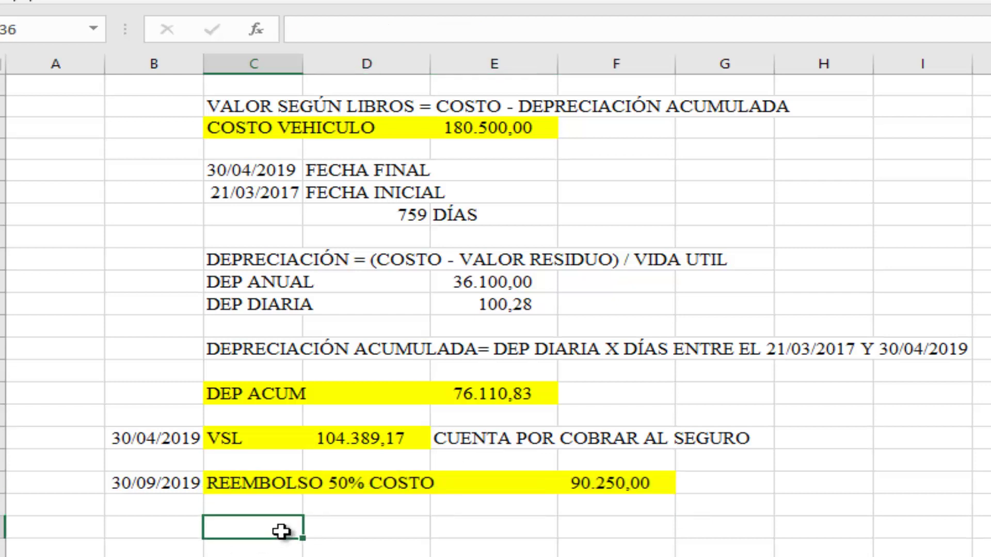
- Enter the label DIFERENCIA VSL CON REEMBOLSO in cell C36
{"action": "type", "text": "D"}
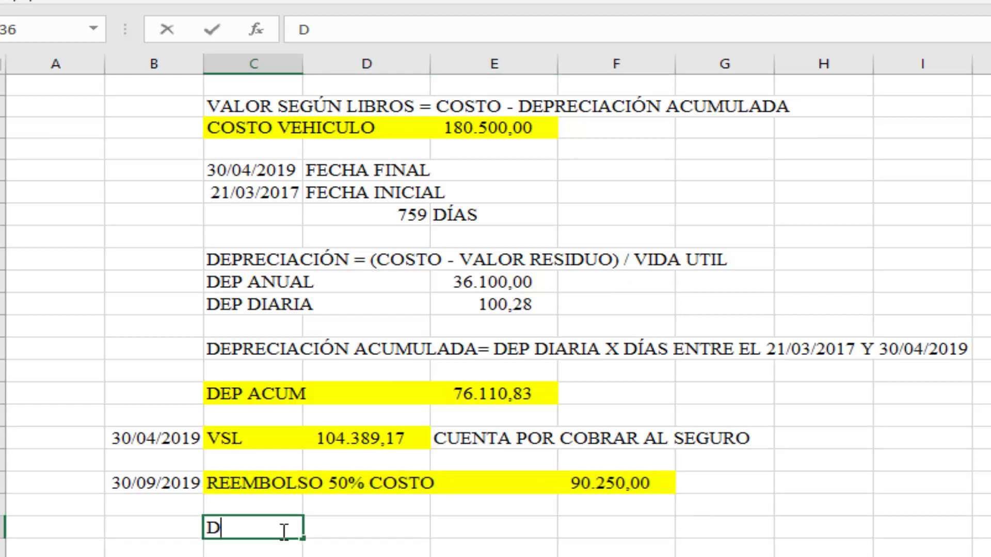
{"action": "type", "text": "IFERENCIA "}
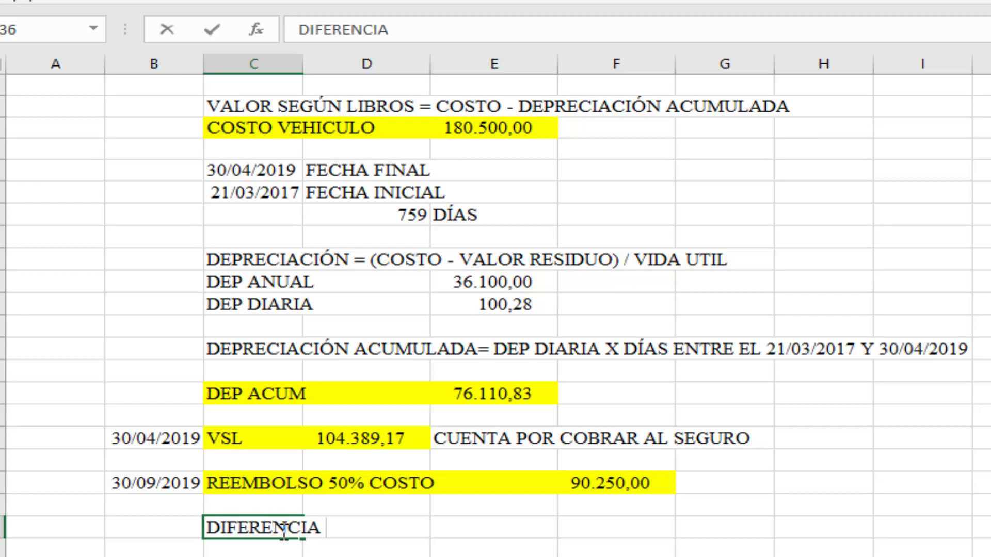
{"action": "type", "text": "VSL CON "}
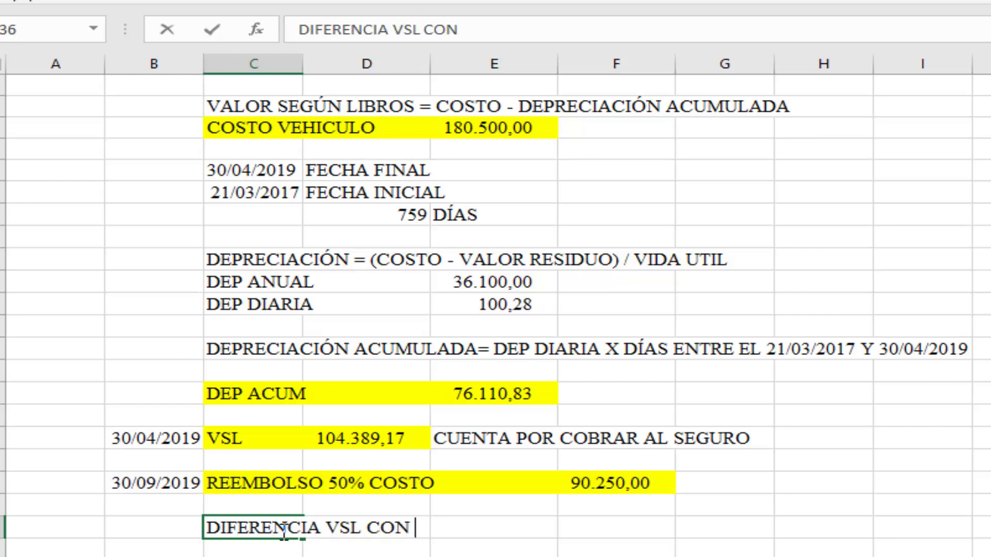
{"action": "type", "text": "REEM"}
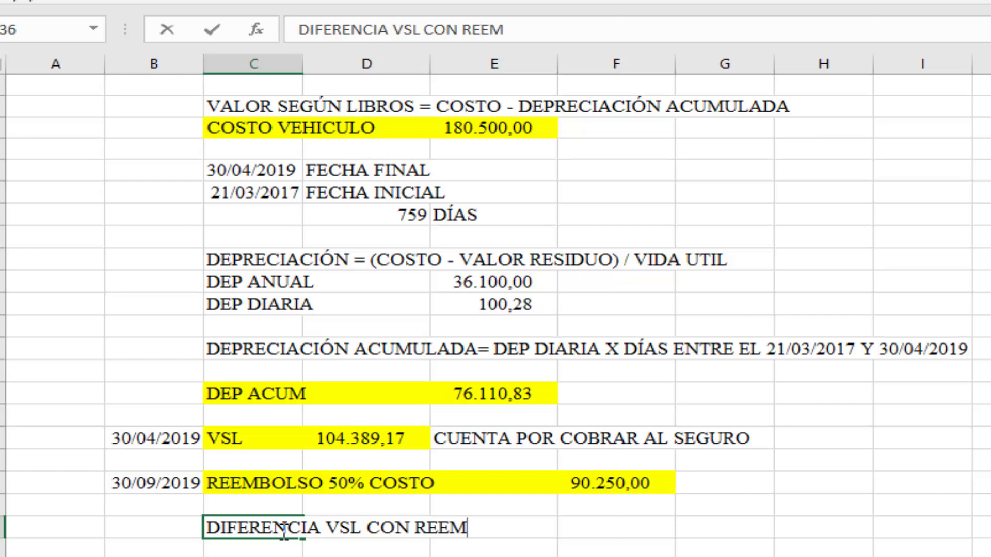
{"action": "type", "text": "BOLSO"}
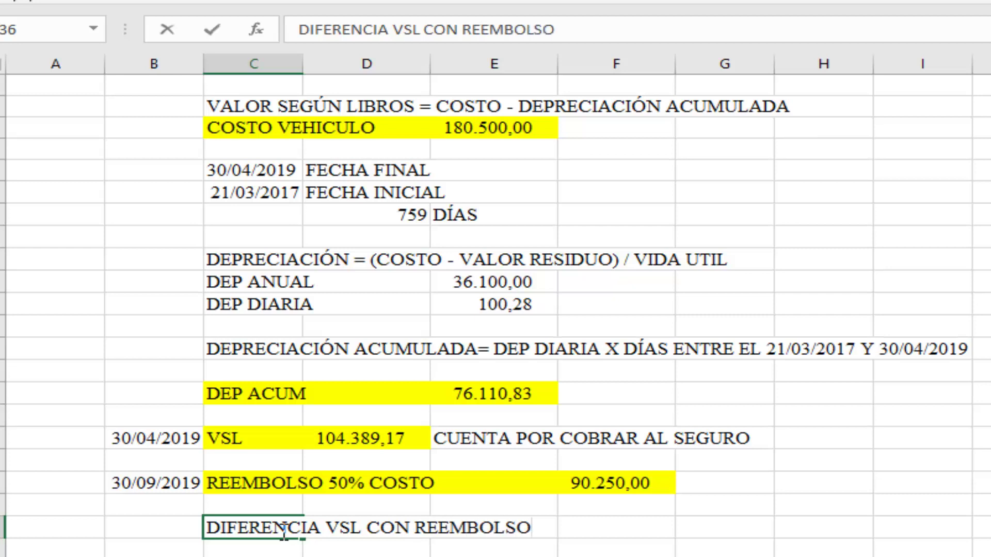
{"action": "key", "text": "Return"}
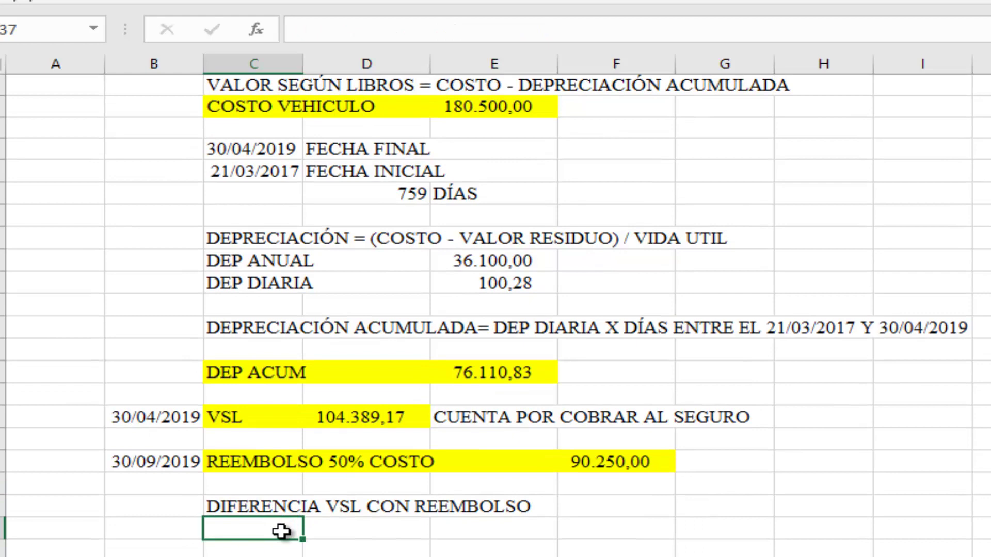
- Enter the explanation PÉRDIDA PORQUE EL VSL MAYOR QUE EL REEMBOLSO in cell C37, below the difference label
{"action": "type", "text": "PÉRDIDA"}
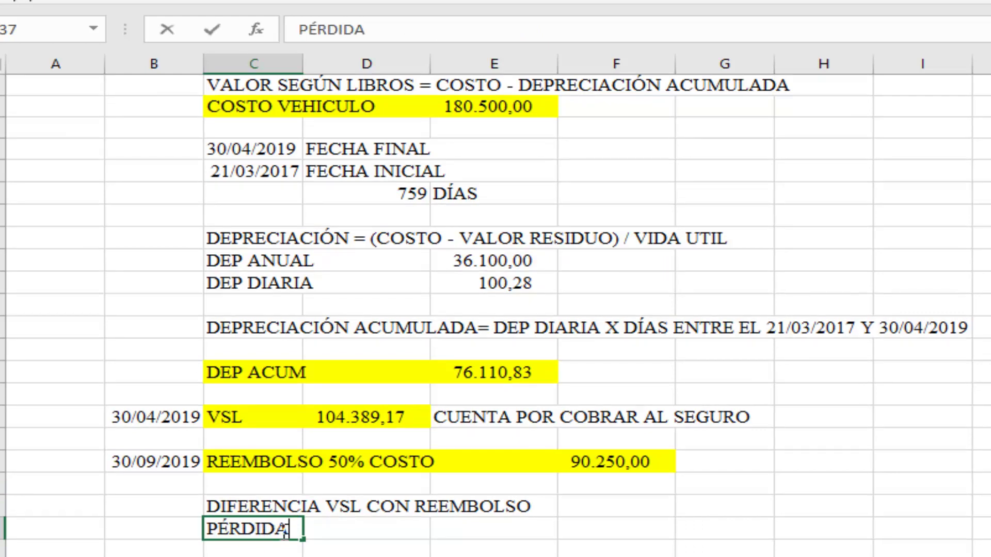
{"action": "type", "text": " PORQUE EL VSL"}
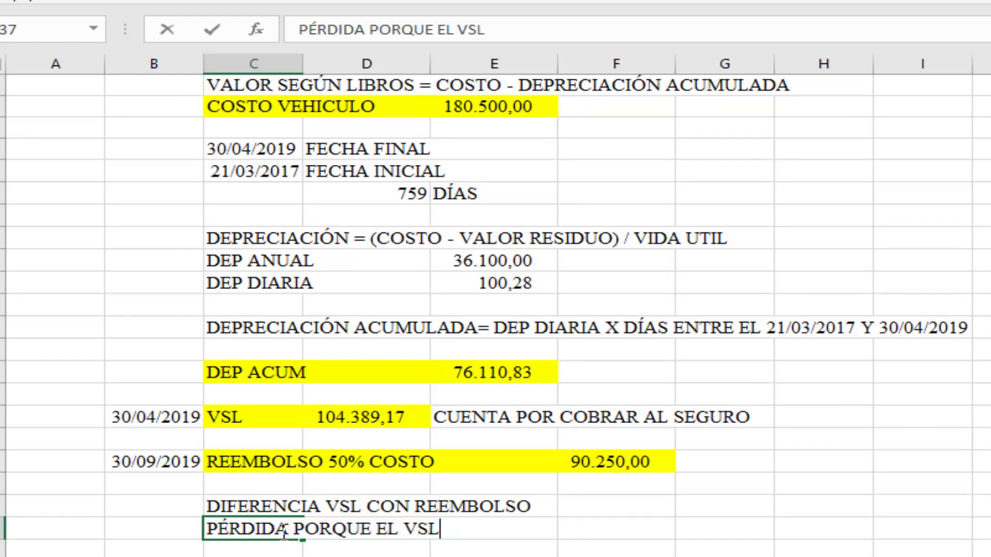
{"action": "type", "text": " MAYOR QUE"}
{"action": "key", "text": "BackSpace"}
{"action": "type", "text": "EL"}
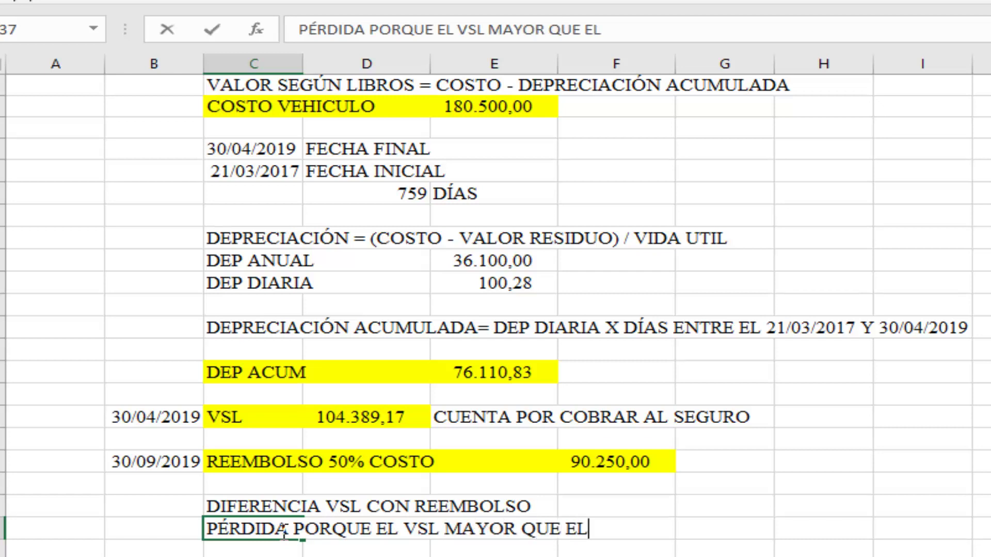
{"action": "type", "text": " REEMBOLSO"}
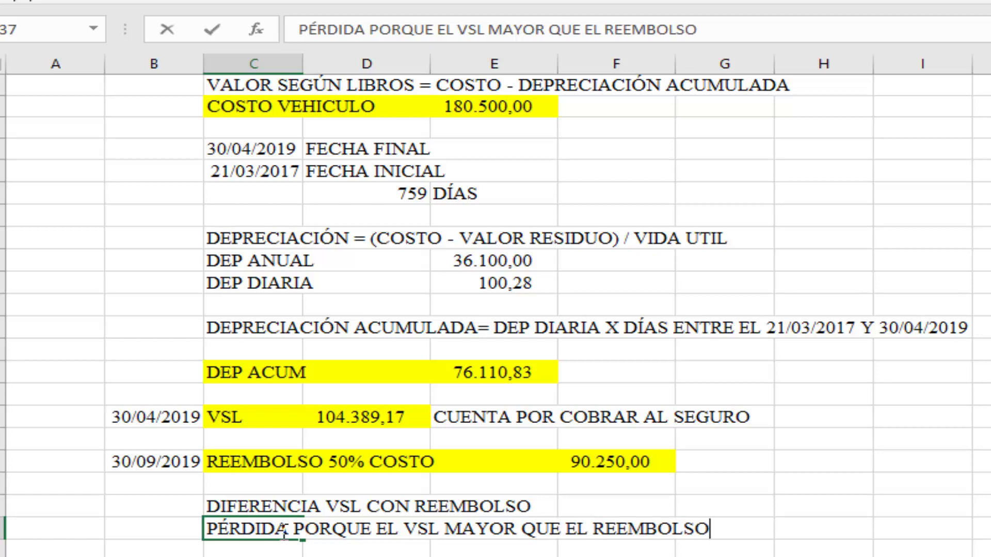
{"action": "key", "text": "Return"}
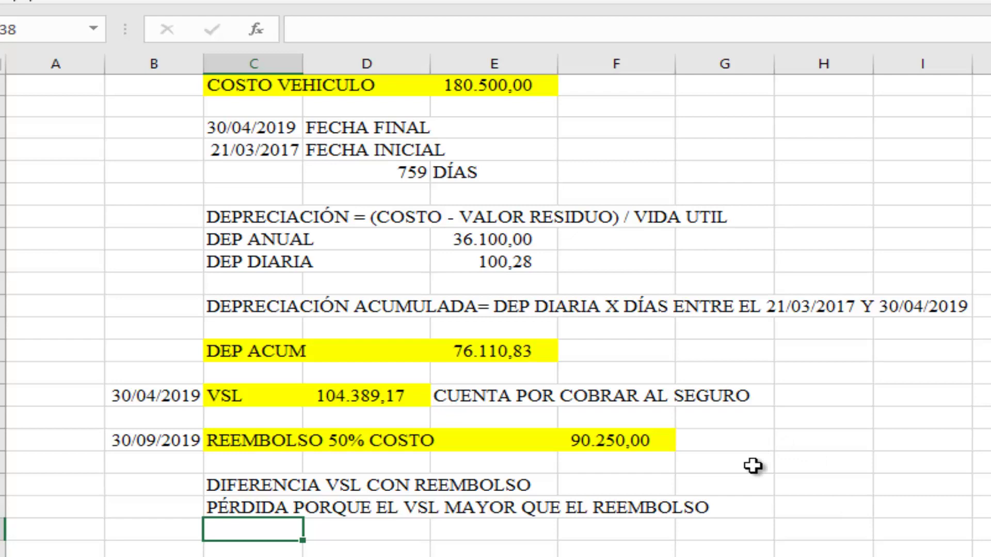
- On the journal sheet, enter the heading lines PRESSTO C.A. in A1 and LIBRO DIARIO in A2
{"action": "scroll", "coordinate": [753, 466], "scroll_direction": "up", "scroll_amount": 5}
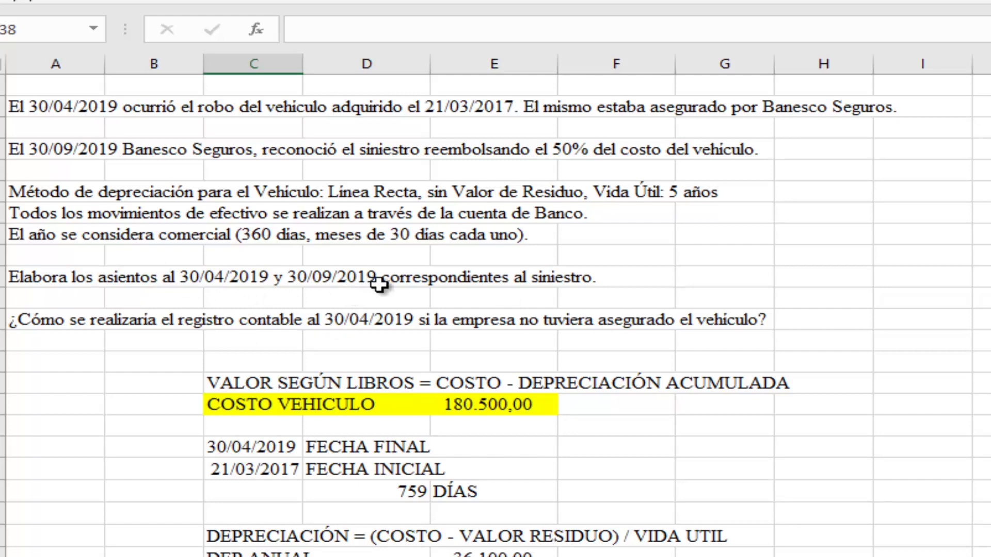
{"action": "scroll", "coordinate": [387, 285], "scroll_direction": "down", "scroll_amount": 5}
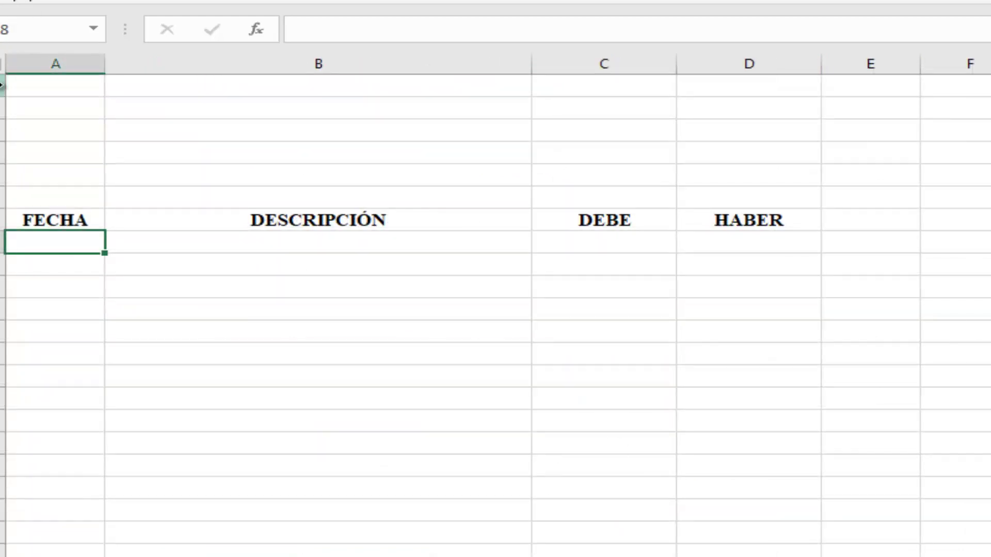
{"action": "key", "text": "Up"}
{"action": "key", "text": "Up"}
{"action": "left_click", "coordinate": [60, 96]}
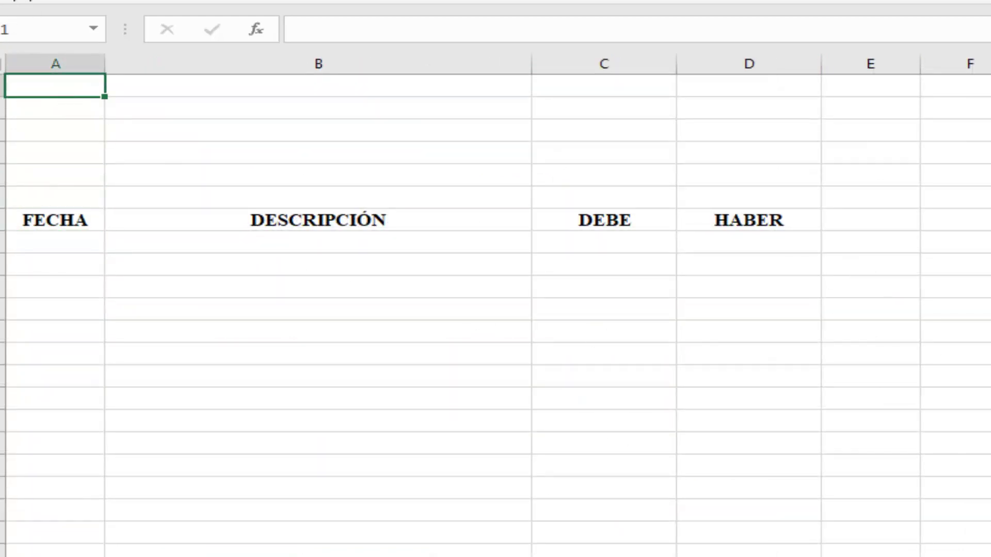
{"action": "type", "text": "PRESSTO"}
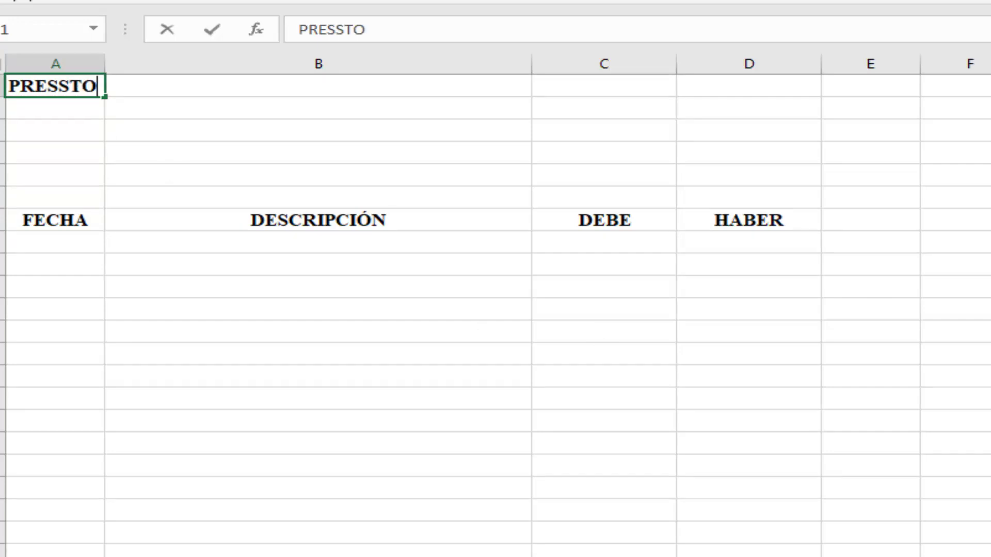
{"action": "type", "text": " C.A."}
{"action": "key", "text": "Return"}
{"action": "type", "text": "LIB"}
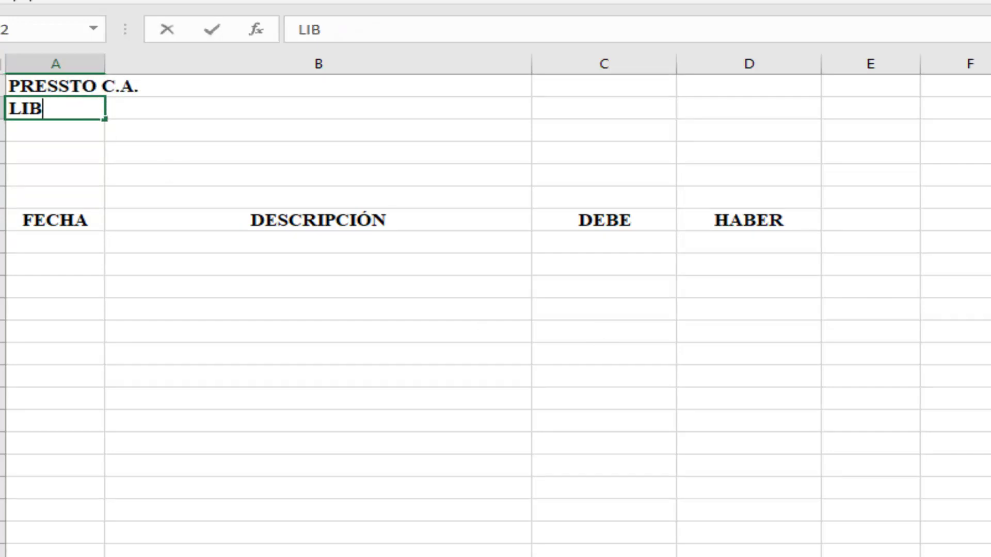
{"action": "type", "text": "RO DIARIO"}
{"action": "key", "text": "Return"}
- Enter the journal period in A3 as DESDE EL 30/04/2019 HASTA EL 30/09/2019, checking the dates in the exercise statement
{"action": "type", "text": "DE"}
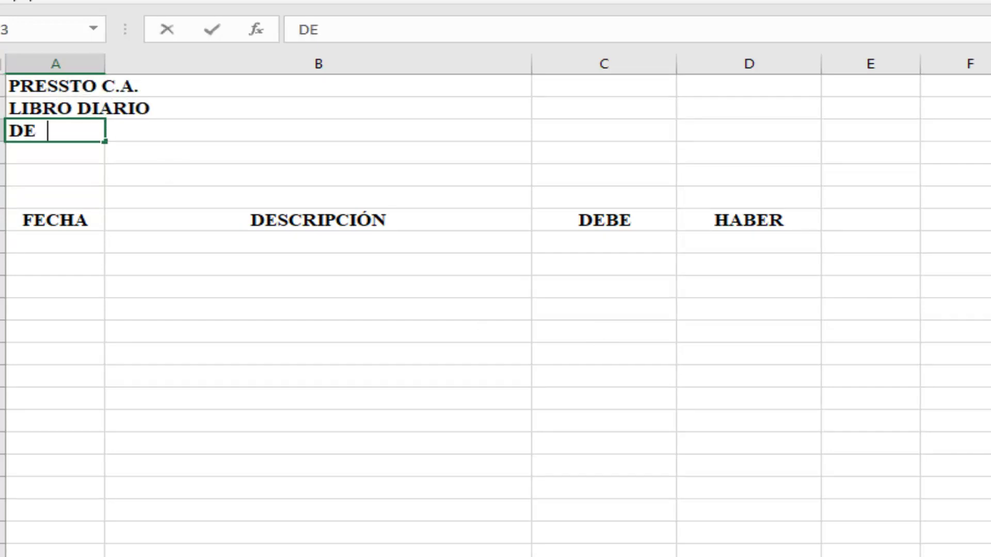
{"action": "type", "text": "SDE EL"}
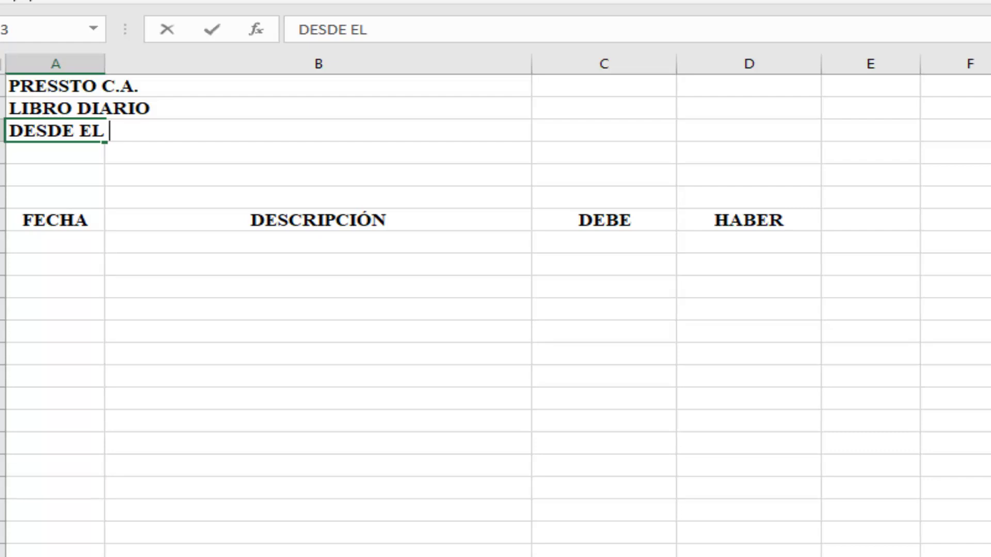
{"action": "key", "text": "Return"}
{"action": "key", "text": "ctrl+Page_Up"}
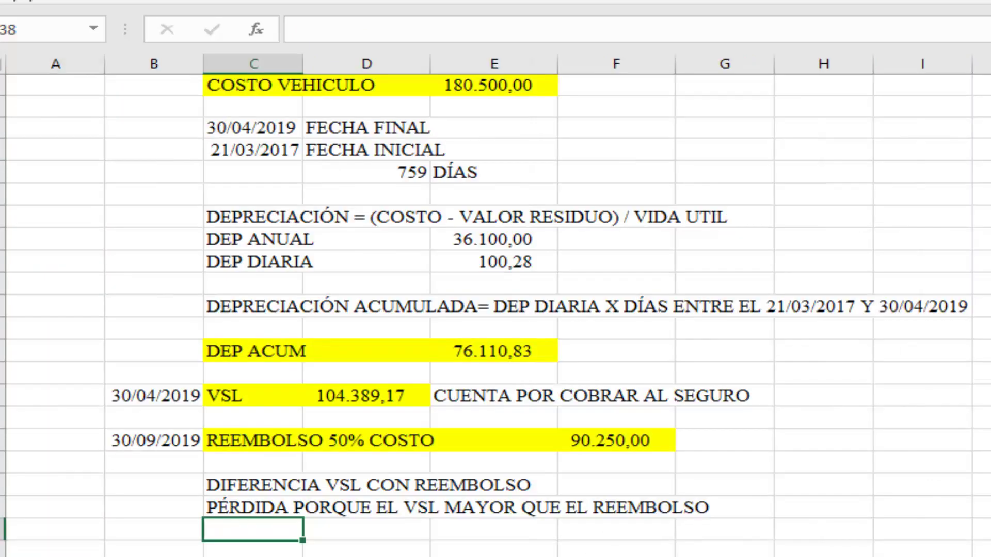
{"action": "scroll", "coordinate": [550, 490], "scroll_direction": "up", "scroll_amount": 4}
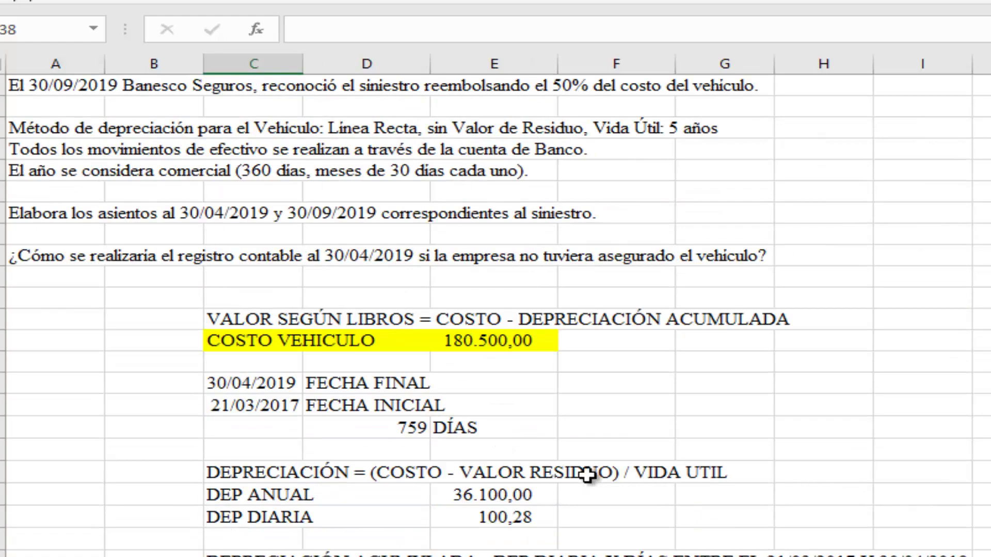
{"action": "key", "text": "ctrl+Page_Down"}
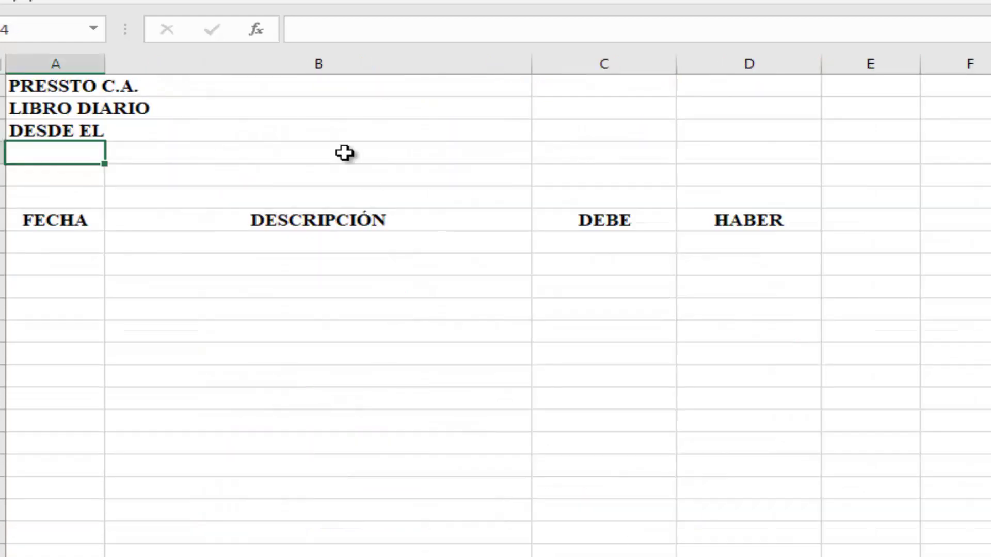
{"action": "left_click", "coordinate": [69, 132]}
{"action": "left_click", "coordinate": [422, 30]}
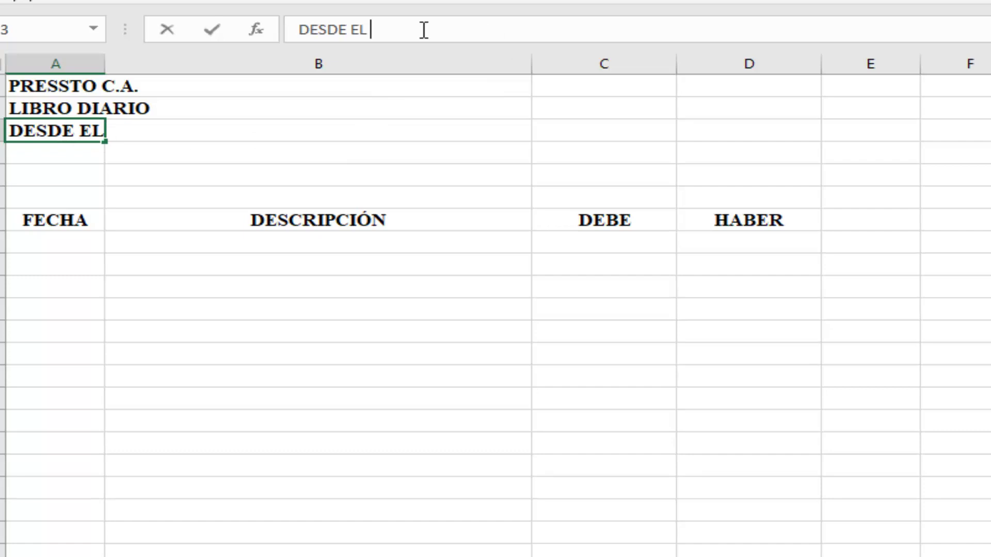
{"action": "type", "text": "30/04/20"}
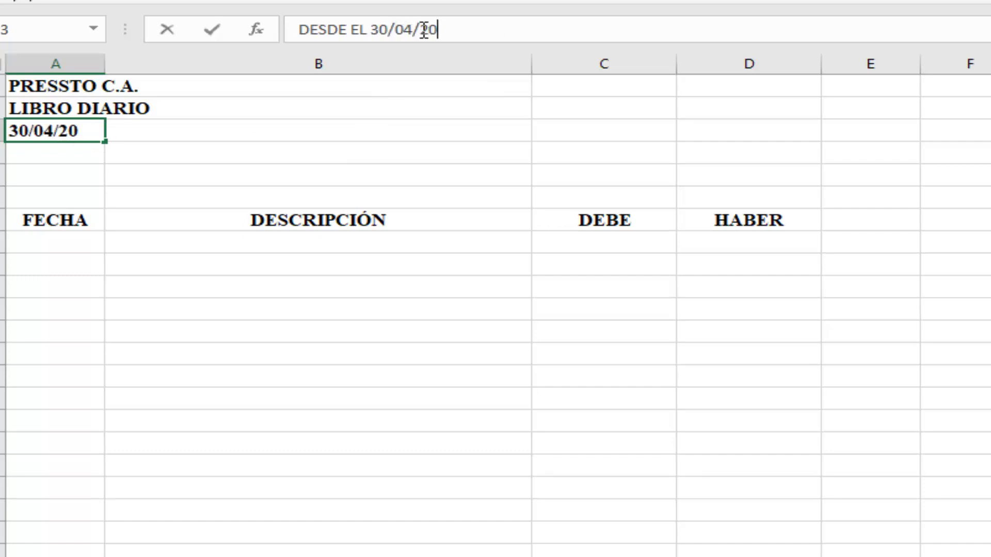
{"action": "type", "text": "19 HASTA E"}
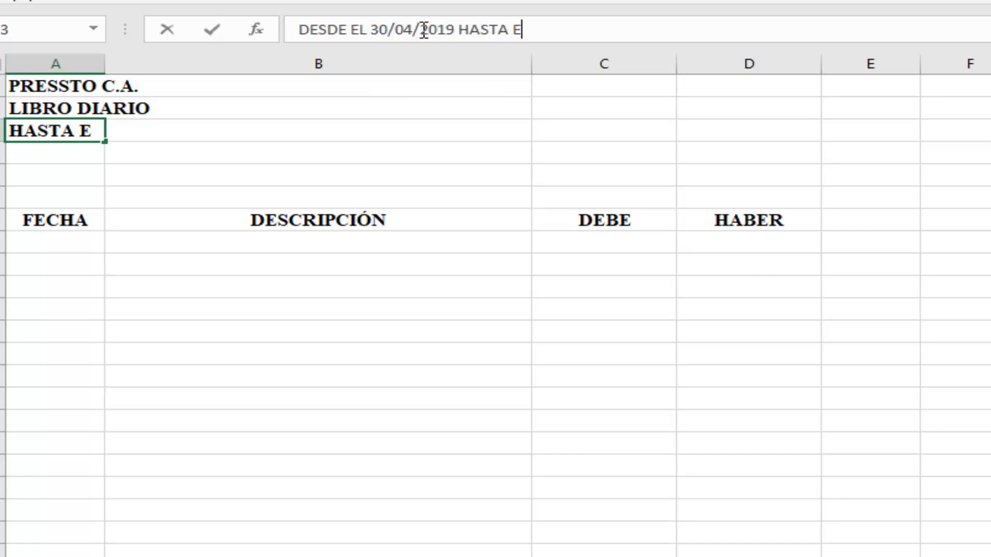
{"action": "type", "text": "L 30/09"}
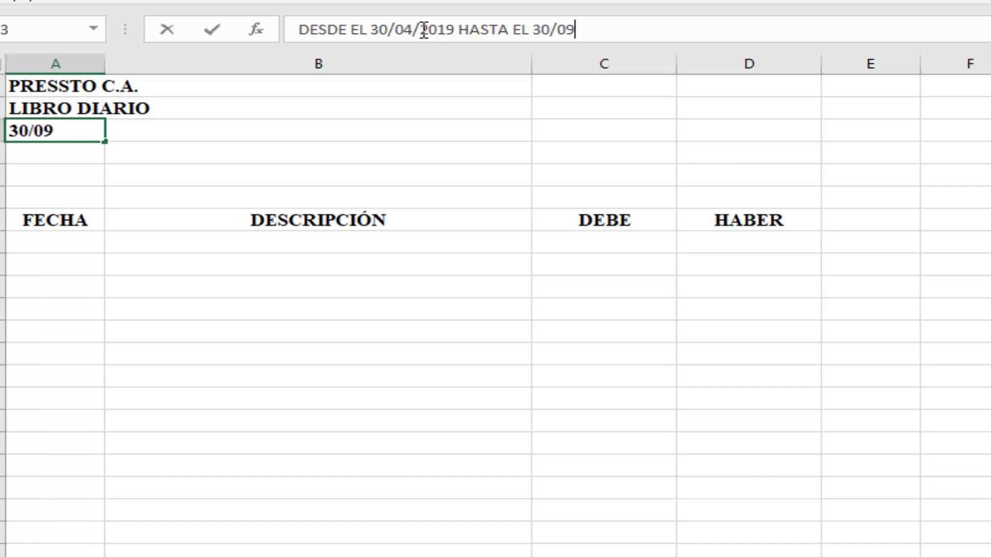
{"action": "type", "text": "/201 9"}
{"action": "key", "text": "Return"}
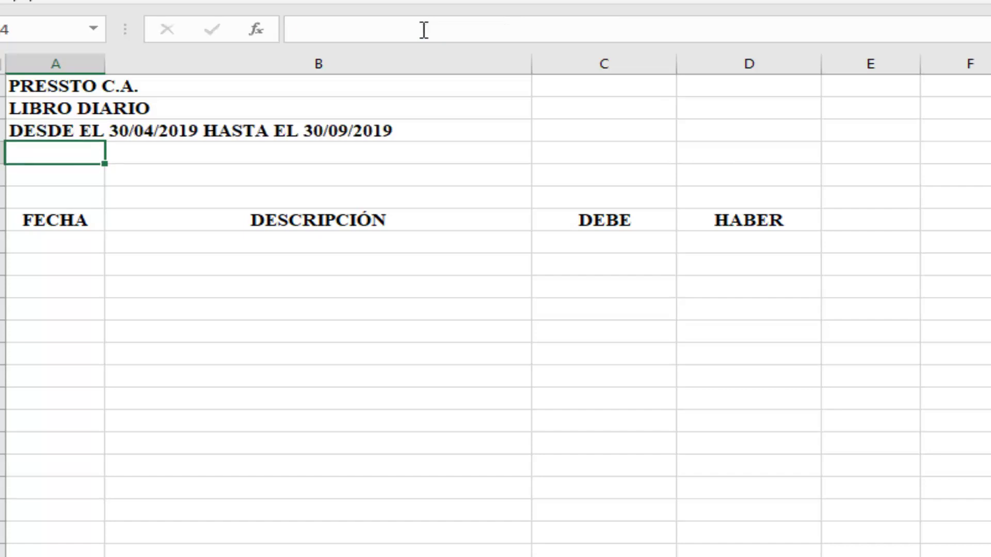
- Enter EXPRESADO EN UM in A4 and delete the extra blank row 6 above the journal's column headings
{"action": "type", "text": "EXPRESA"}
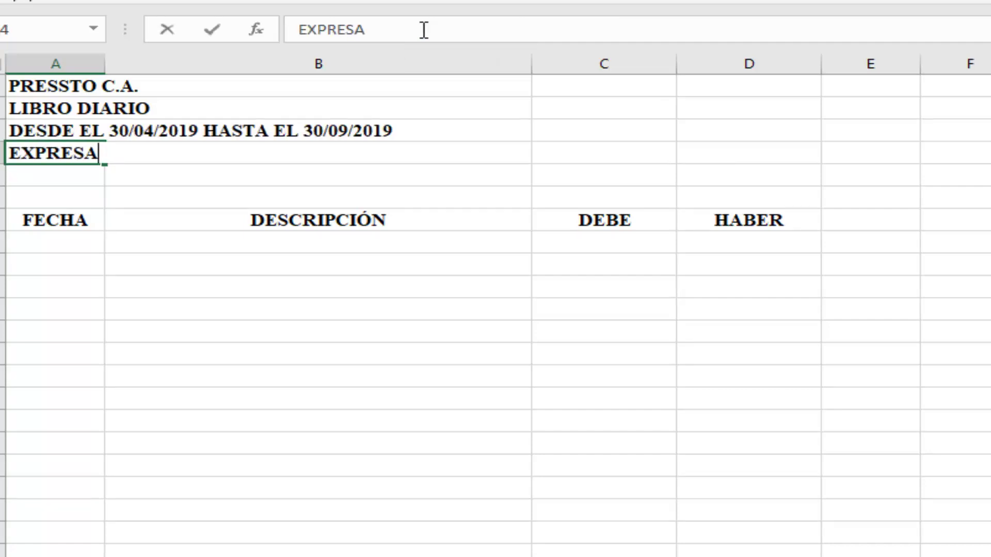
{"action": "type", "text": "DO EN UM"}
{"action": "key", "text": "Return"}
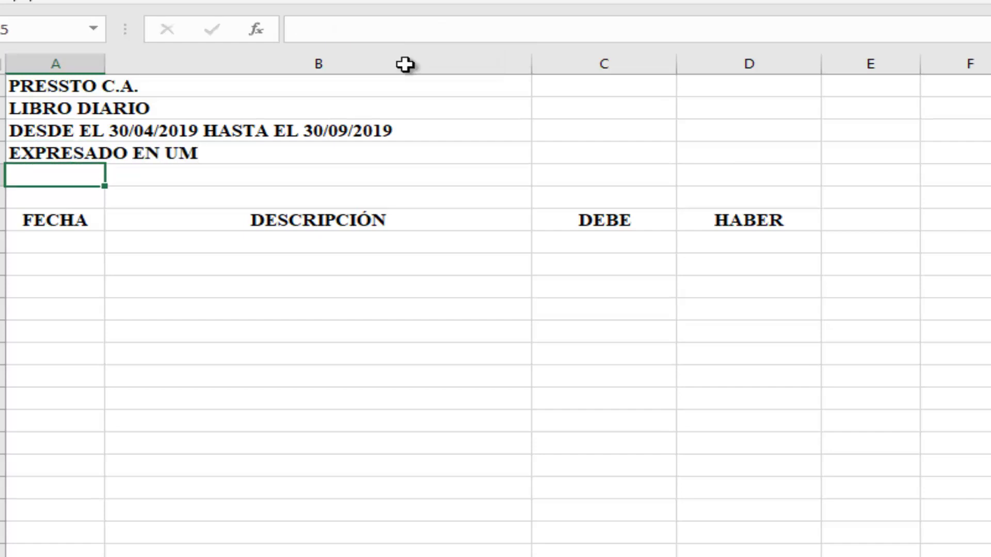
{"action": "left_click", "coordinate": [88, 197]}
{"action": "key", "text": "ctrl+9"}
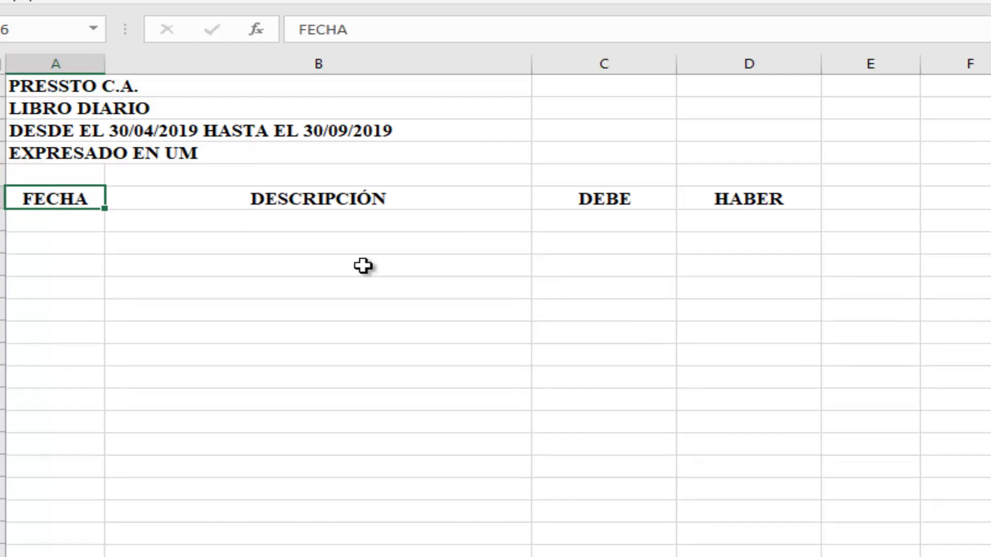
- Enter the entry number 1 in B7 under DESCRIPCIÓN and centre it in the cell
{"action": "left_click", "coordinate": [354, 197]}
{"action": "left_click", "coordinate": [356, 218]}
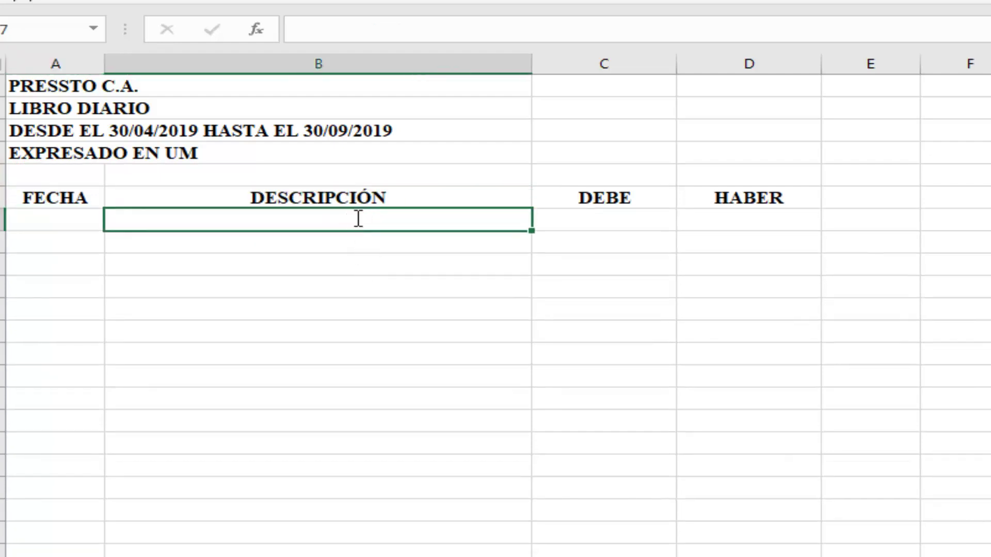
{"action": "type", "text": "1"}
{"action": "key", "text": "Return"}
{"action": "left_click", "coordinate": [356, 220]}
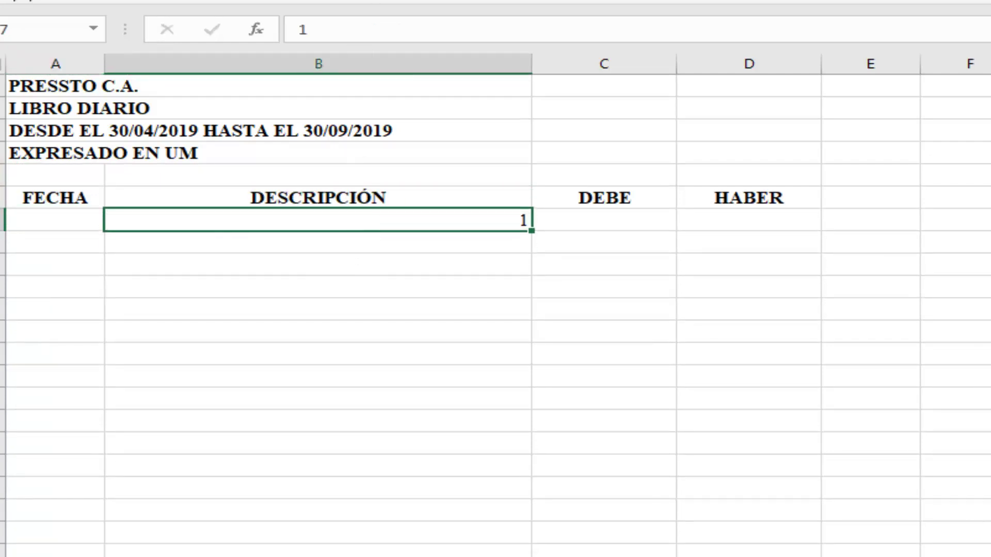
{"action": "left_click", "coordinate": [283, 3]}
- Enter the date 30/04/2019 for entry 1 in cell A7 under FECHA
{"action": "left_click", "coordinate": [66, 217]}
{"action": "type", "text": "30/0"}
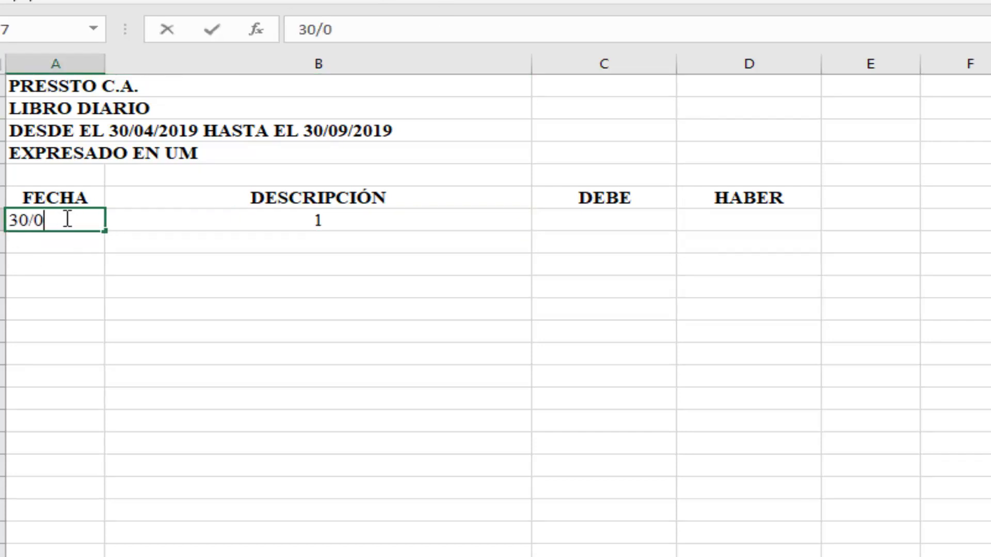
{"action": "type", "text": "4/2019"}
{"action": "key", "text": "Return"}
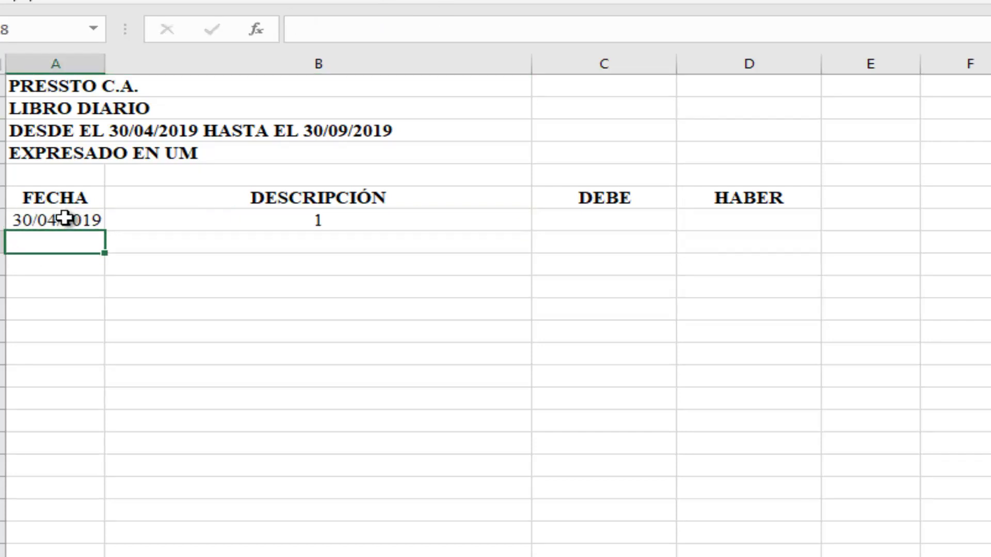
- Enter the account DEPRECIACIÓN ACUMULADA VEHÍCULO in B9 under DESCRIPCIÓN, leaving row 8 blank
{"action": "key", "text": "Tab"}
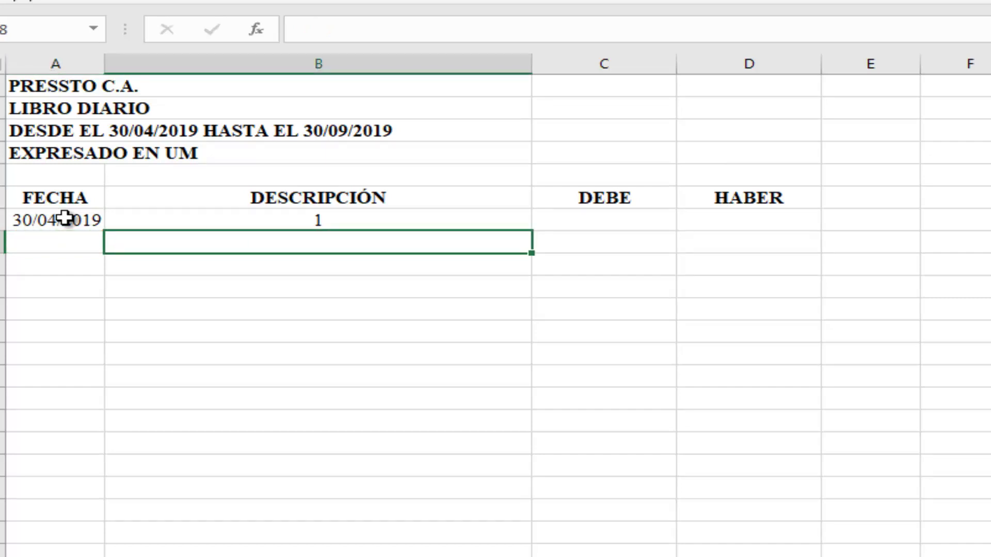
{"action": "key", "text": "Down"}
{"action": "type", "text": "DEP"}
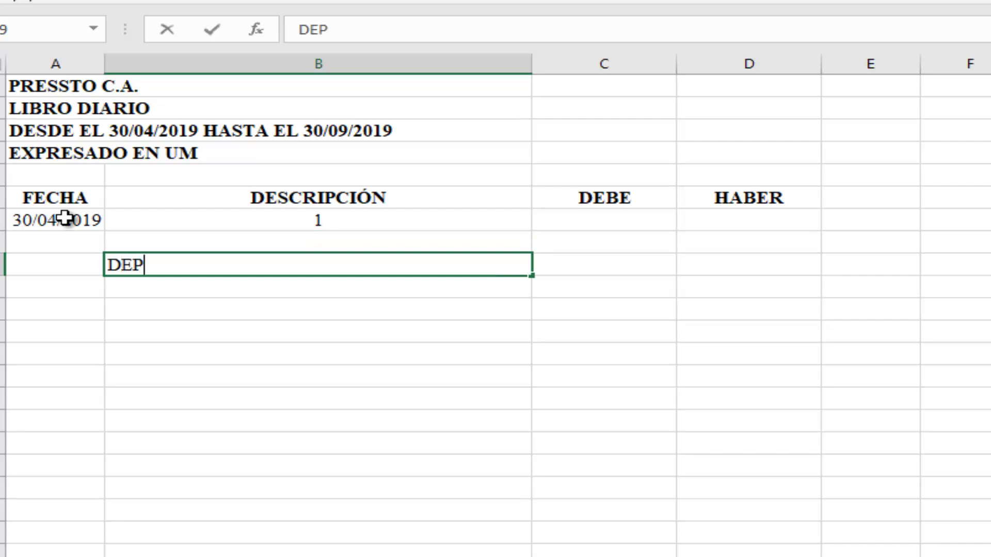
{"action": "type", "text": "RECIACIÓN "}
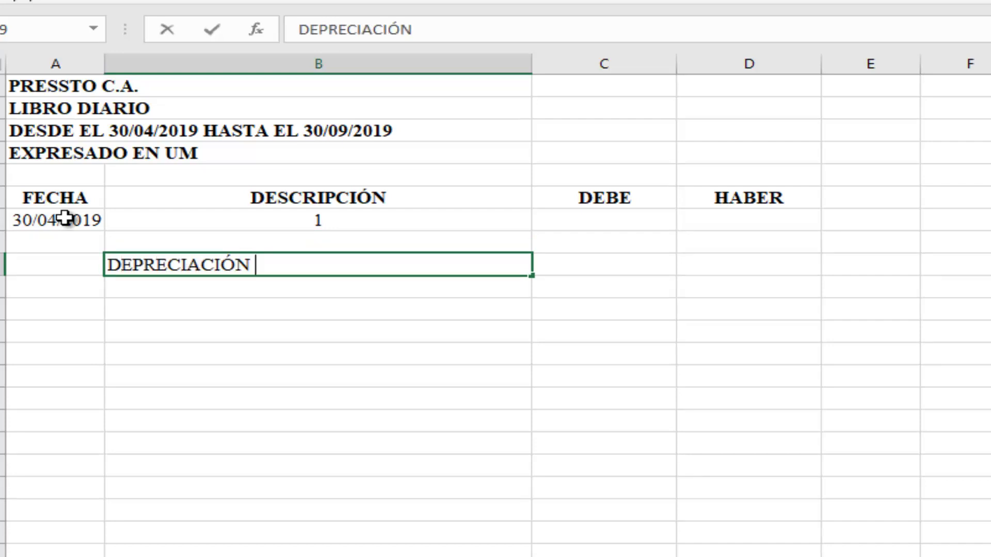
{"action": "type", "text": "ACUMULADA VEHCI"}
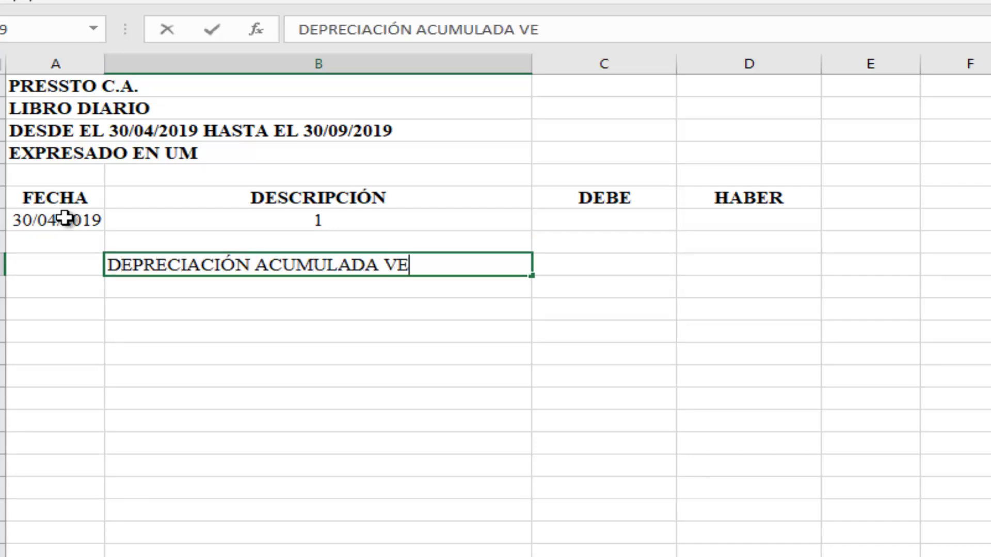
{"action": "key", "text": "BackSpace"}
{"action": "key", "text": "BackSpace"}
{"action": "type", "text": "ÍCULO"}
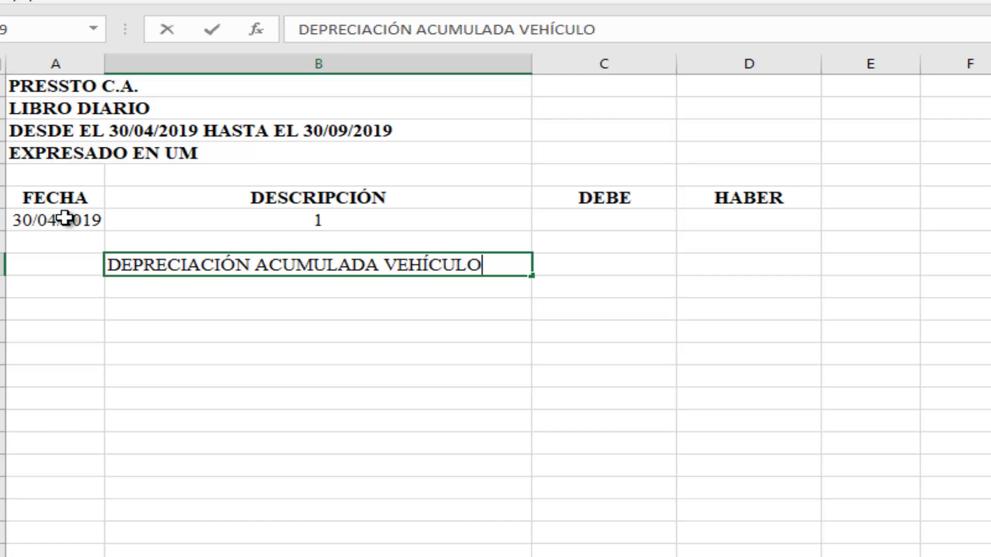
{"action": "key", "text": "Return"}
- Enter the credited account VEHÍCULO in B10 and indent it with leading spaces
{"action": "type", "text": "VEHCIU"}
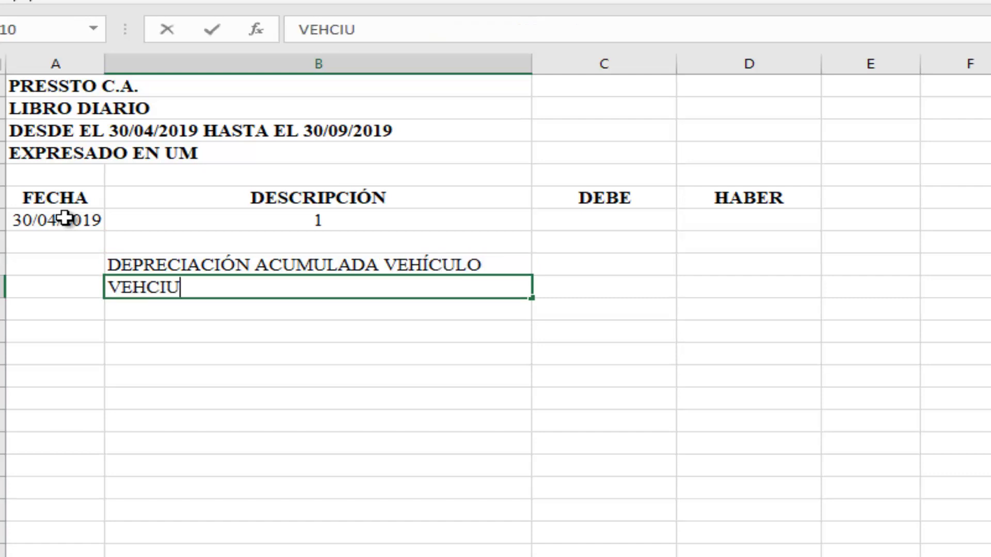
{"action": "key", "text": "BackSpace"}
{"action": "key", "text": "BackSpace"}
{"action": "key", "text": "BackSpace"}
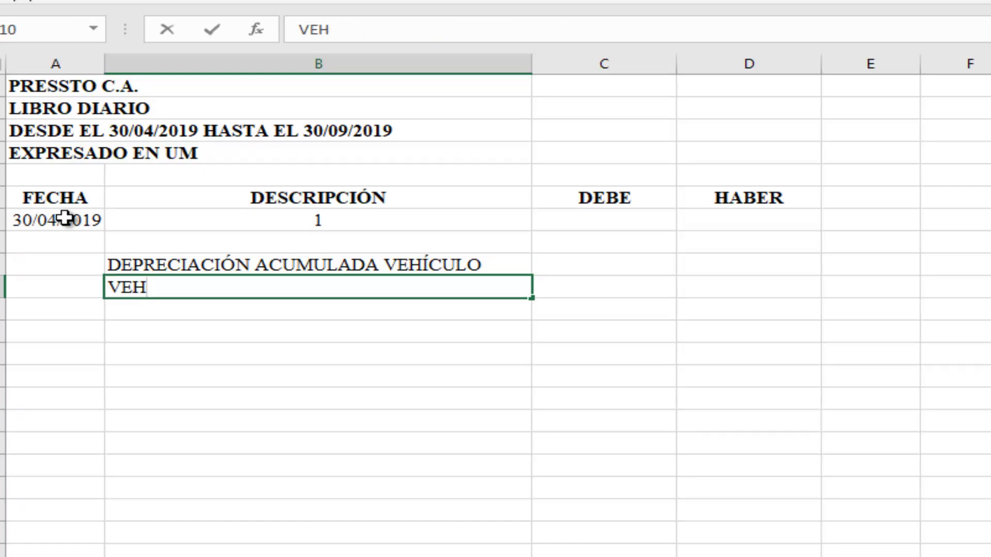
{"action": "type", "text": "ÍCULO"}
{"action": "key", "text": "Return"}
{"action": "key", "text": "Up"}
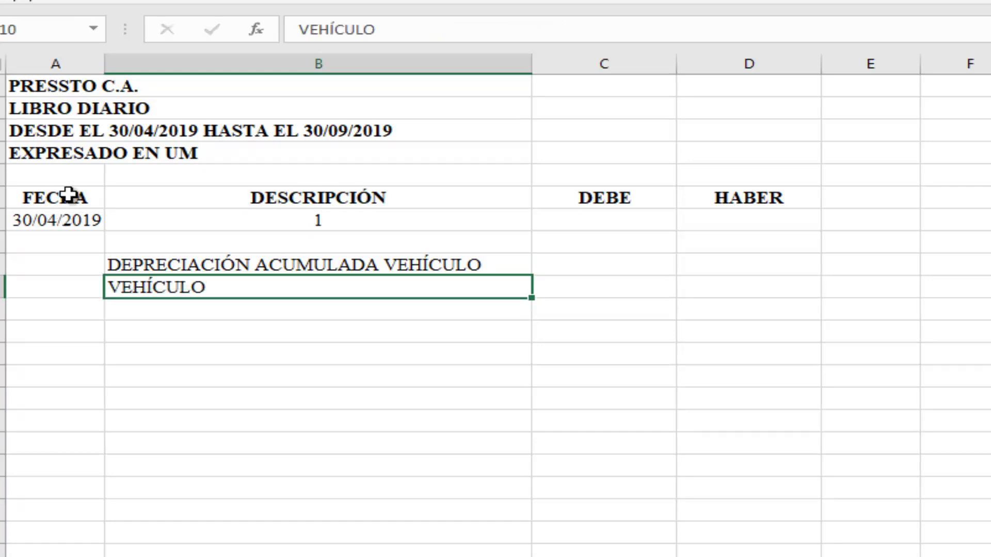
{"action": "left_click", "coordinate": [294, 30]}
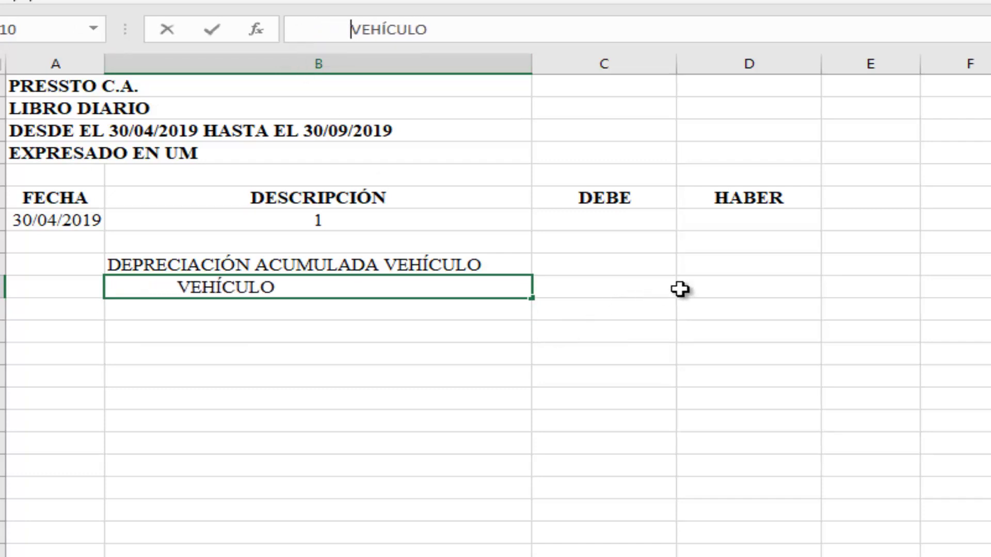
- Link the HABER amount for VEHÍCULO in D10 to the COSTO VEHICULO value on the Ejercicio 11 sheet
{"action": "left_click", "coordinate": [711, 284]}
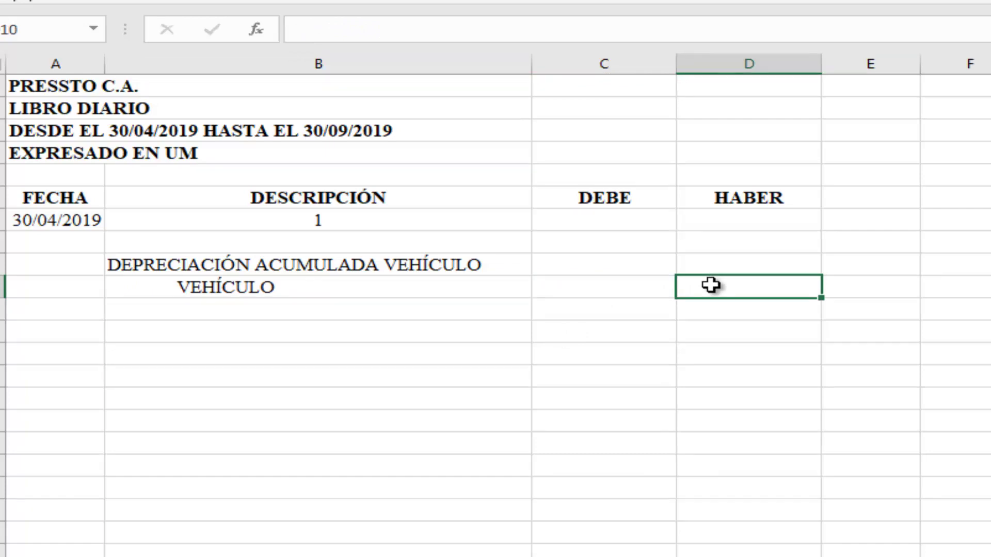
{"action": "double_click", "coordinate": [711, 285]}
{"action": "type", "text": "+"}
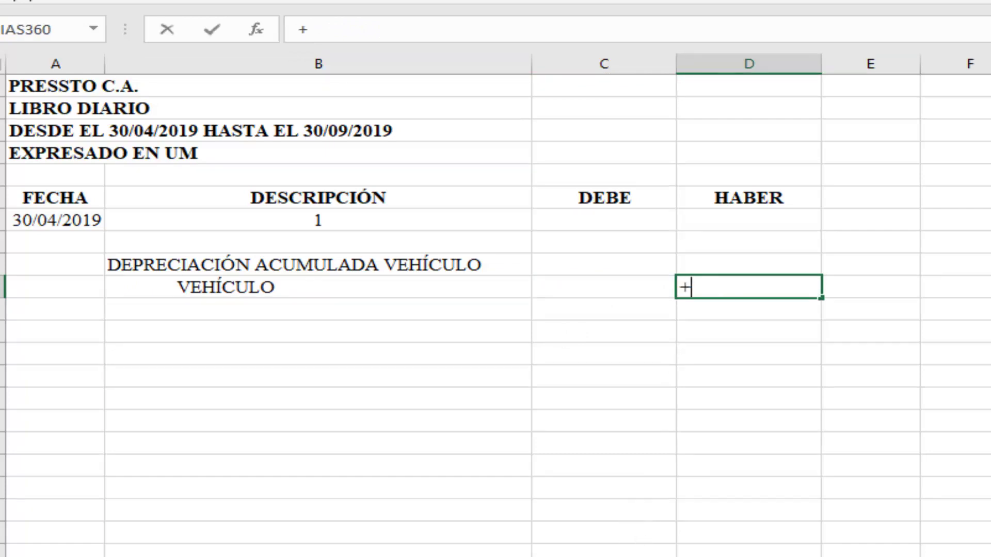
{"action": "key", "text": "ctrl+Page_Up"}
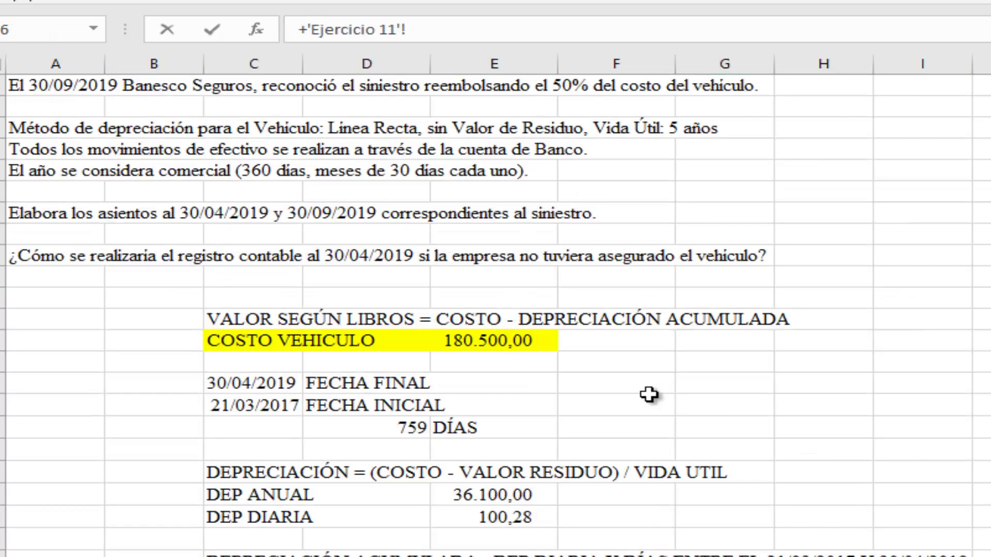
{"action": "left_click", "coordinate": [519, 341]}
{"action": "key", "text": "Return"}
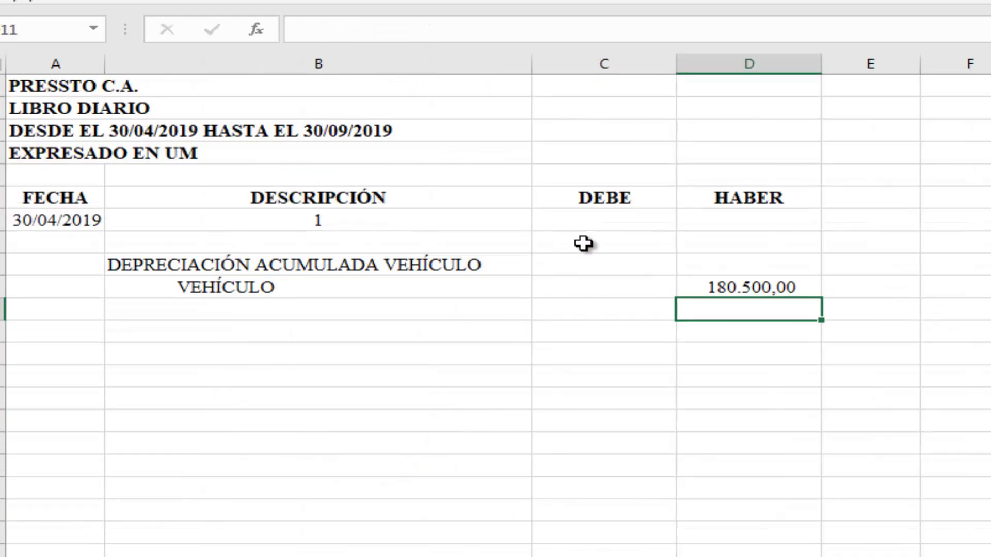
- Link the DEBE amount for the accumulated depreciation in C9 to the DEP ACUM value in E30 of Ejercicio 11
{"action": "left_click", "coordinate": [589, 261]}
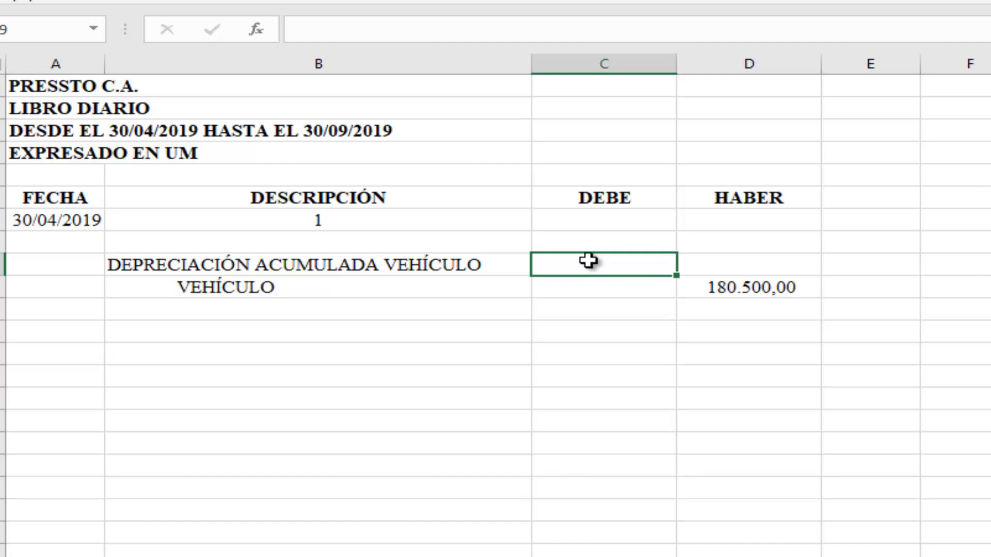
{"action": "double_click", "coordinate": [589, 260]}
{"action": "type", "text": "+"}
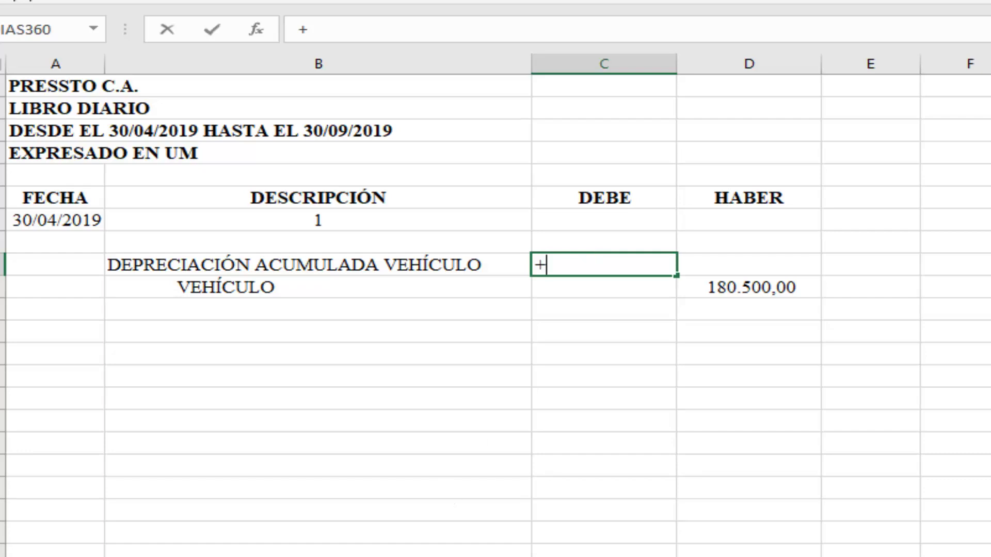
{"action": "key", "text": "ctrl+Page_Down"}
{"action": "scroll", "coordinate": [537, 498], "scroll_direction": "down", "scroll_amount": 5}
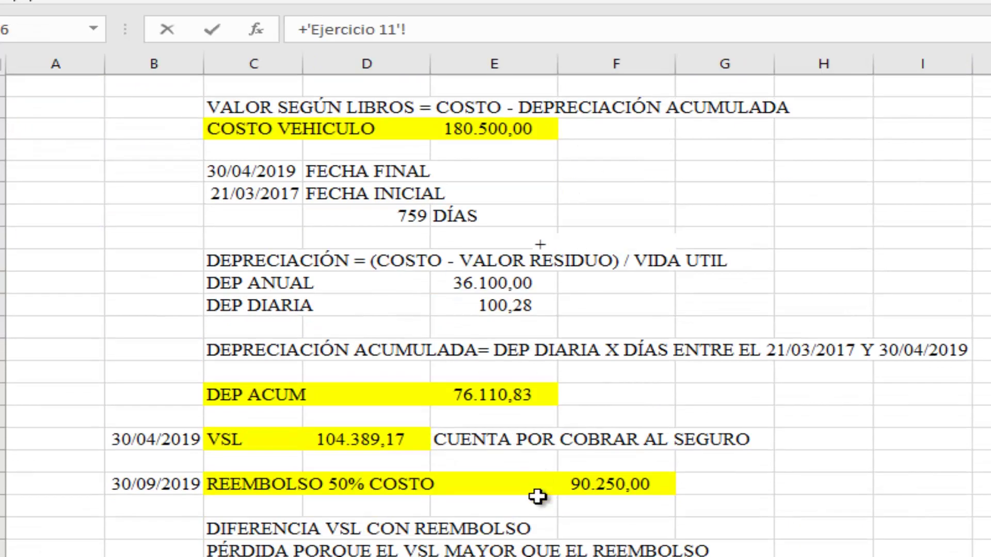
{"action": "left_click", "coordinate": [488, 284]}
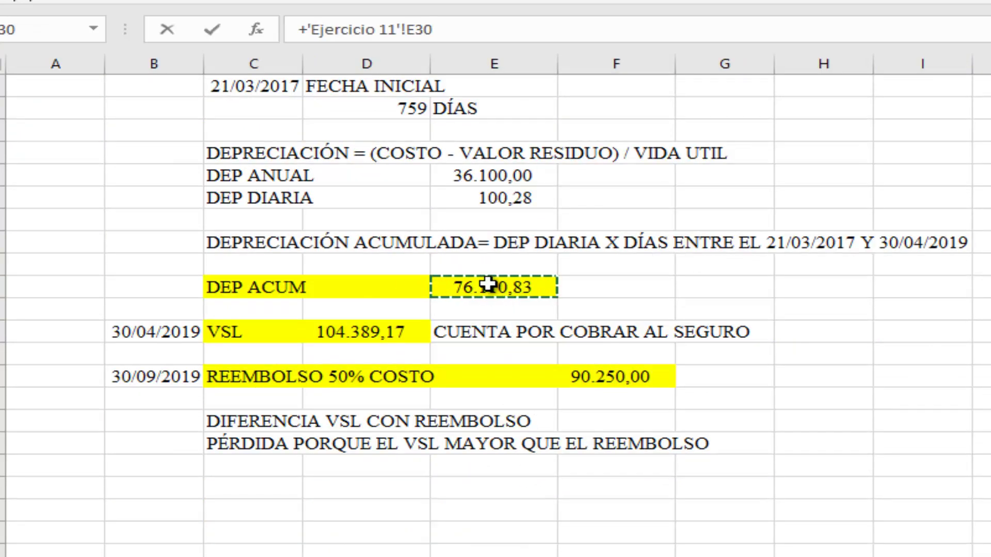
{"action": "key", "text": "Return"}
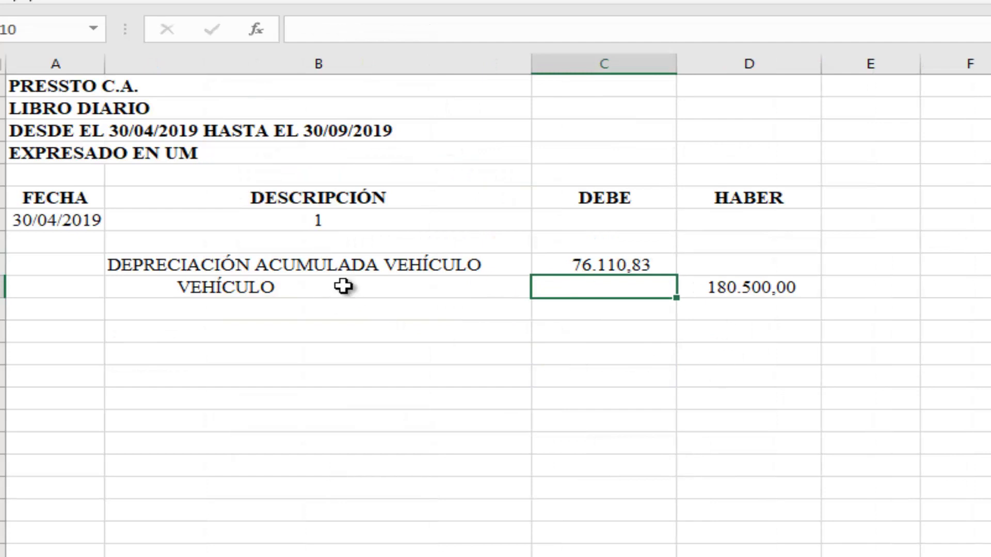
- Enter the account CUENTA POR COBRAR AL SEGURO in B8, directly below the entry number
{"action": "left_click", "coordinate": [307, 236]}
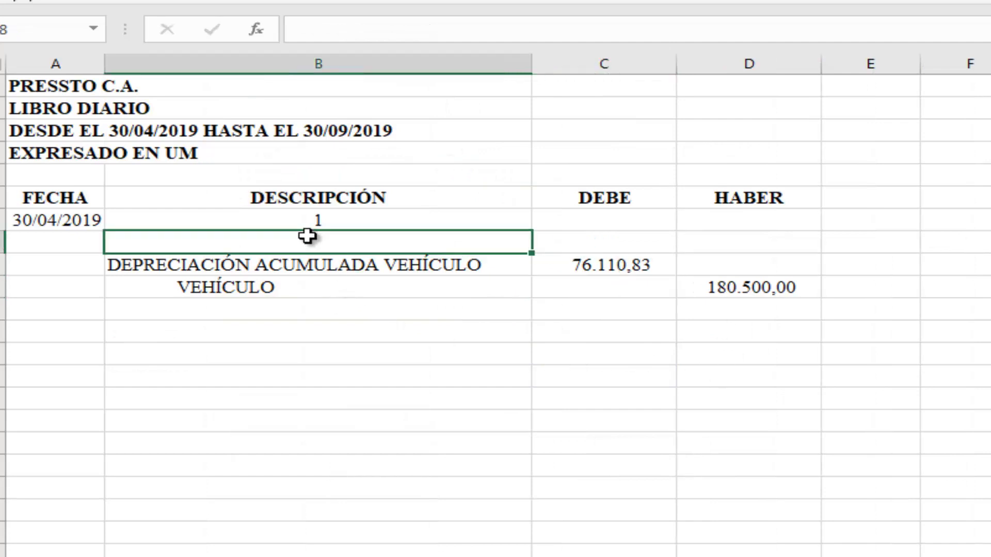
{"action": "type", "text": "C"}
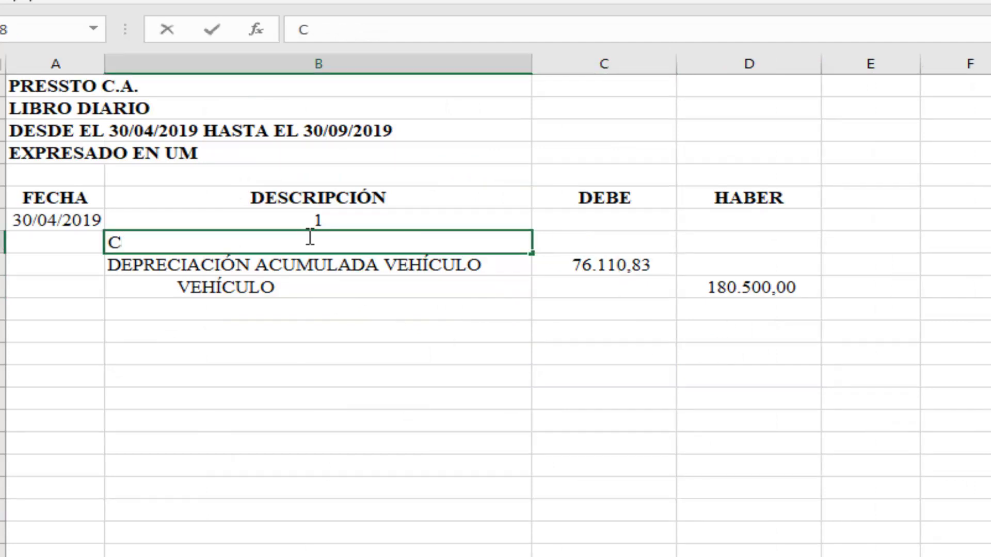
{"action": "type", "text": "UENTA"}
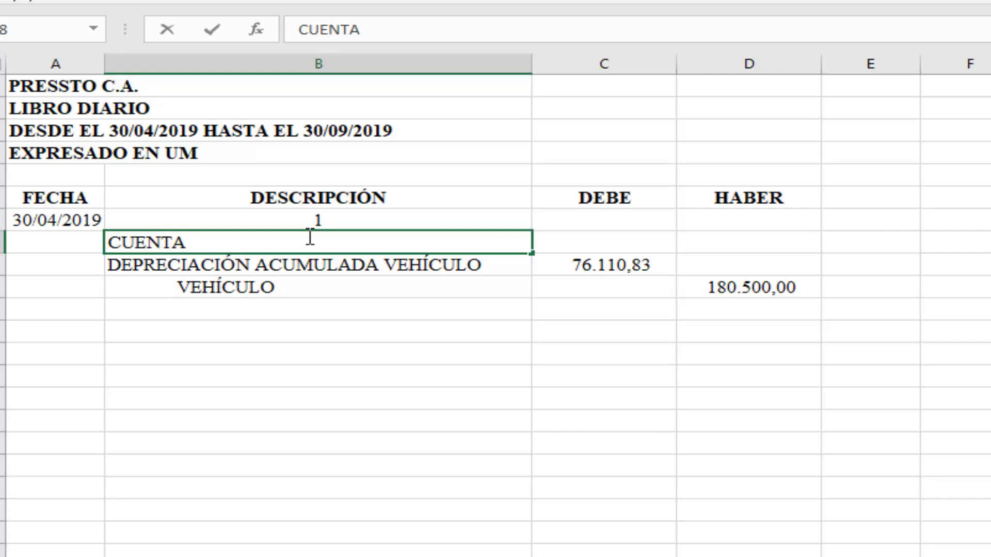
{"action": "type", "text": "POR COBRAR AL "}
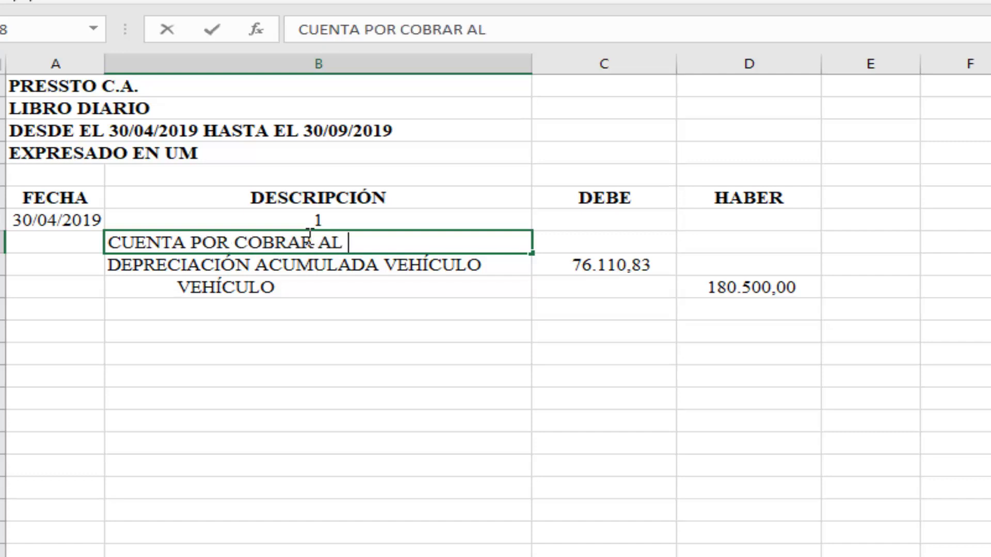
{"action": "type", "text": "SEGURO"}
{"action": "key", "text": "Return"}
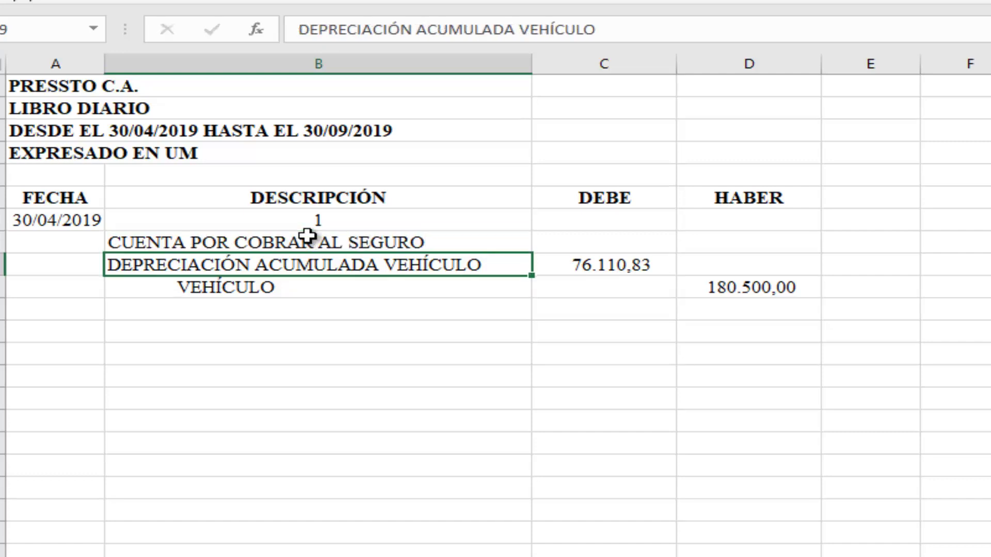
- Calculate the insurance receivable's DEBE amount in C8 with =D10-C9 and check it against the VSL value on the Ejercicio 11 sheet
{"action": "key", "text": "Up"}
{"action": "key", "text": "Right"}
{"action": "type", "text": "="}
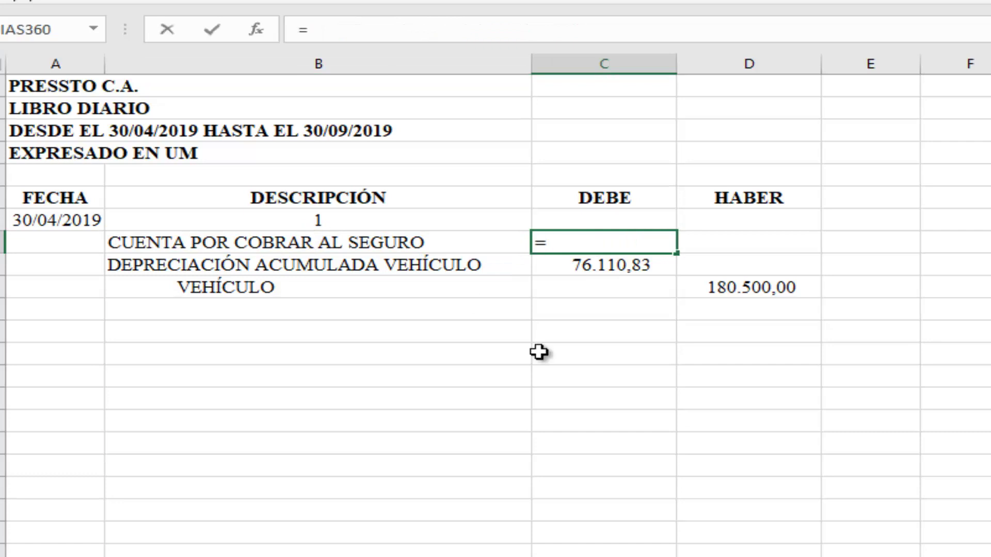
{"action": "left_click", "coordinate": [791, 294]}
{"action": "type", "text": "-"}
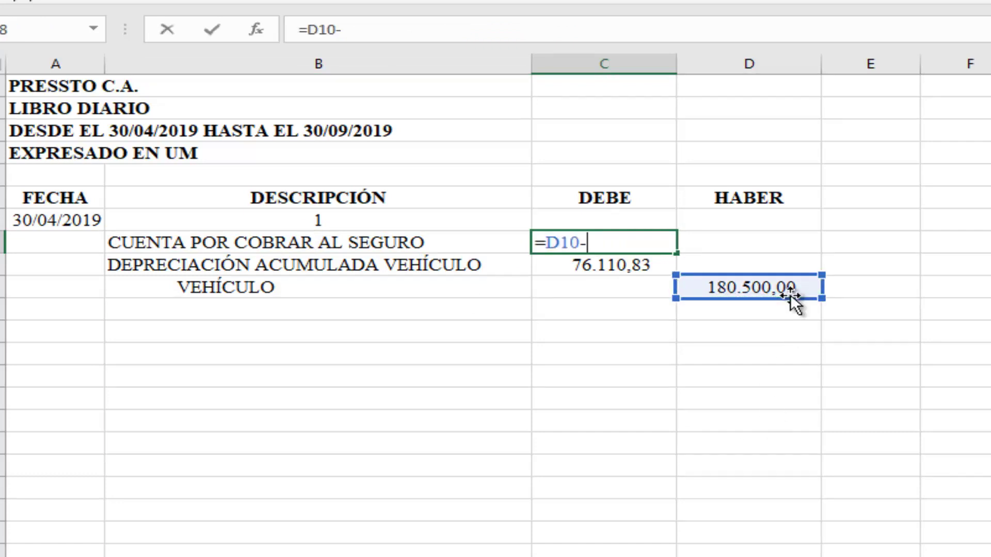
{"action": "left_click", "coordinate": [614, 268]}
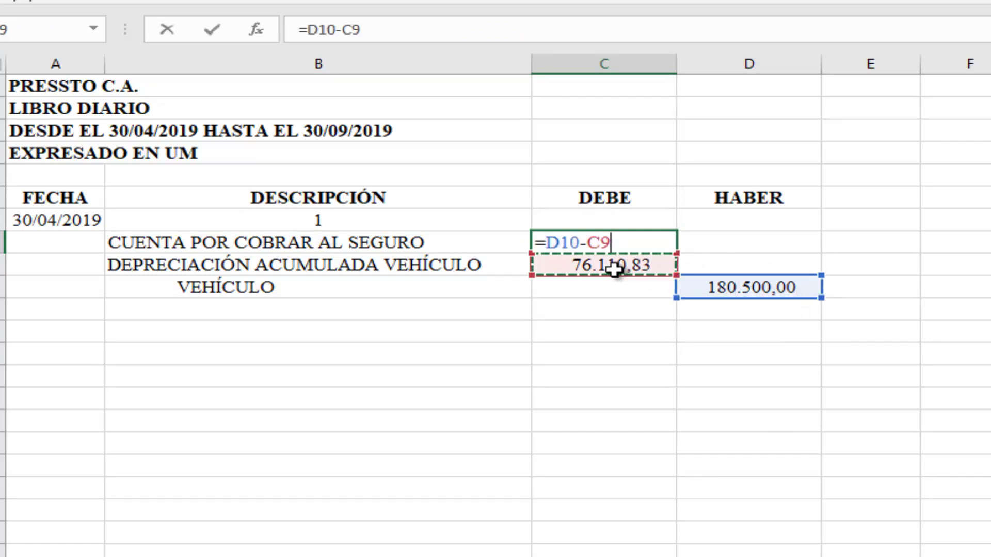
{"action": "key", "text": "Return"}
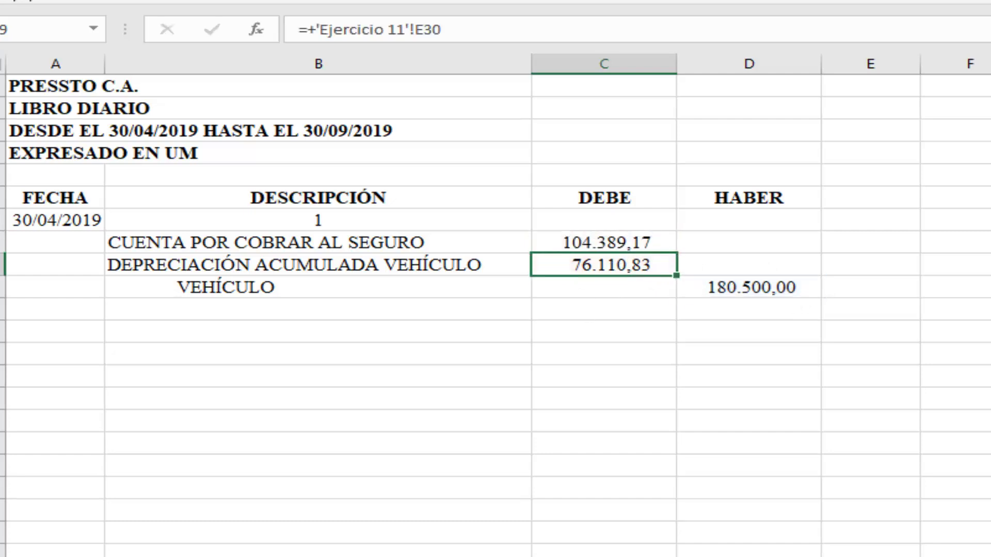
{"action": "key", "text": "ctrl+Page_Up"}
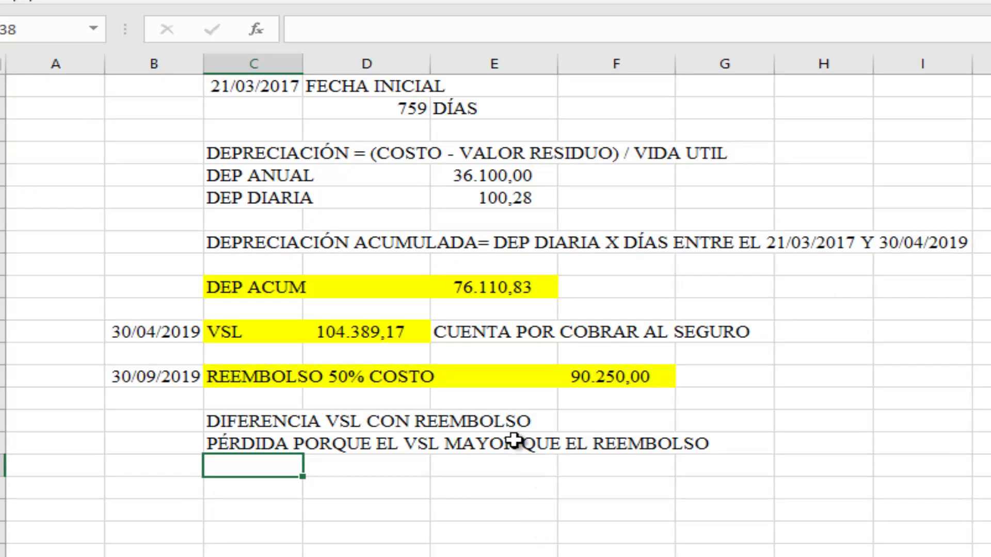
{"action": "left_click", "coordinate": [361, 336]}
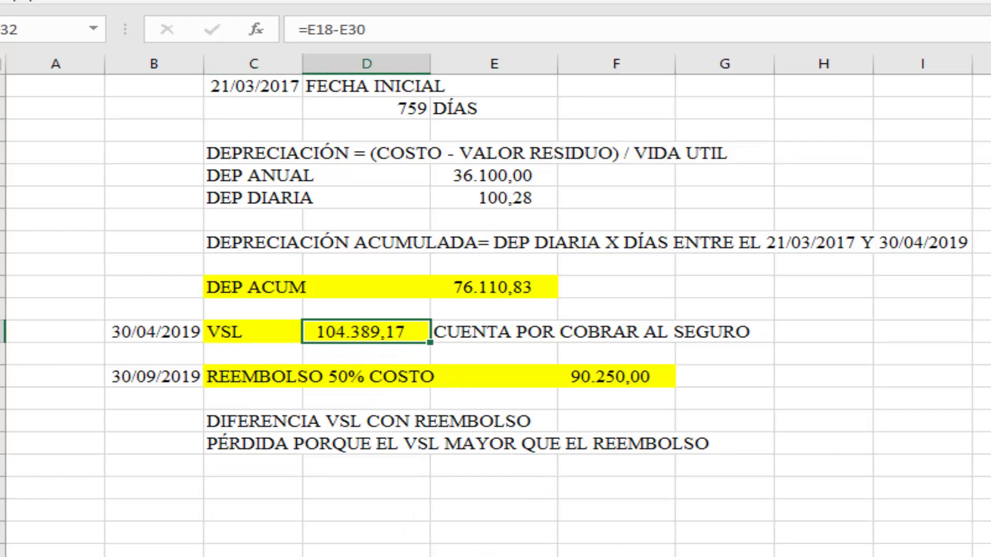
{"action": "key", "text": "ctrl+Page_Down"}
- Enter the explanation P/R SINIESTRO DE VEHÍCULO ASEGURADO in B11 below the accounts of entry 1
{"action": "left_click", "coordinate": [254, 305]}
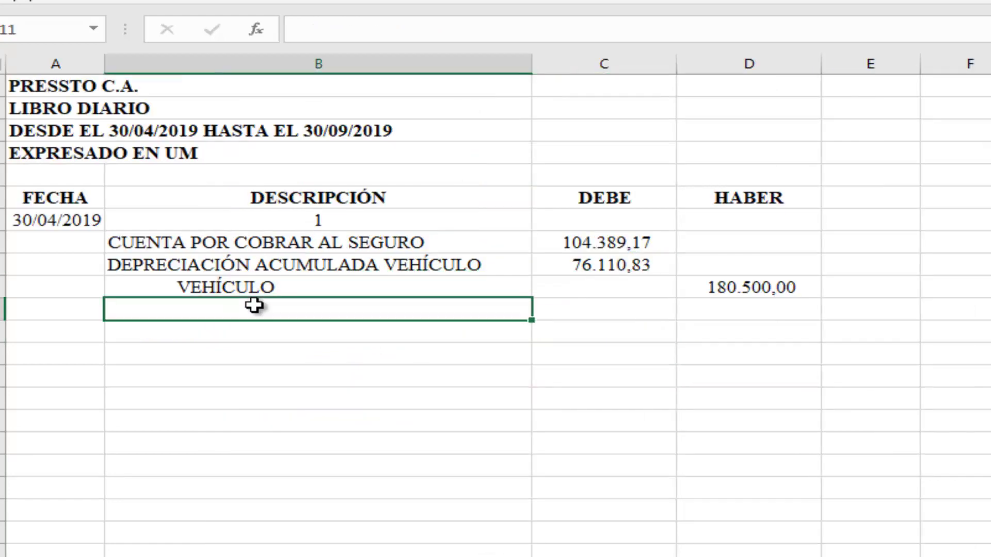
{"action": "type", "text": "P/"}
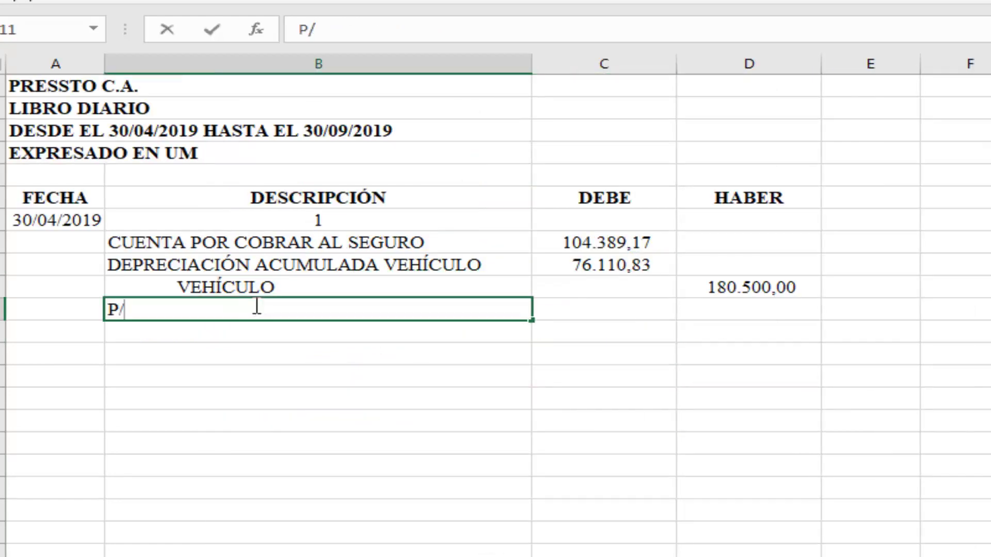
{"action": "type", "text": "R SINIESTRO DE V"}
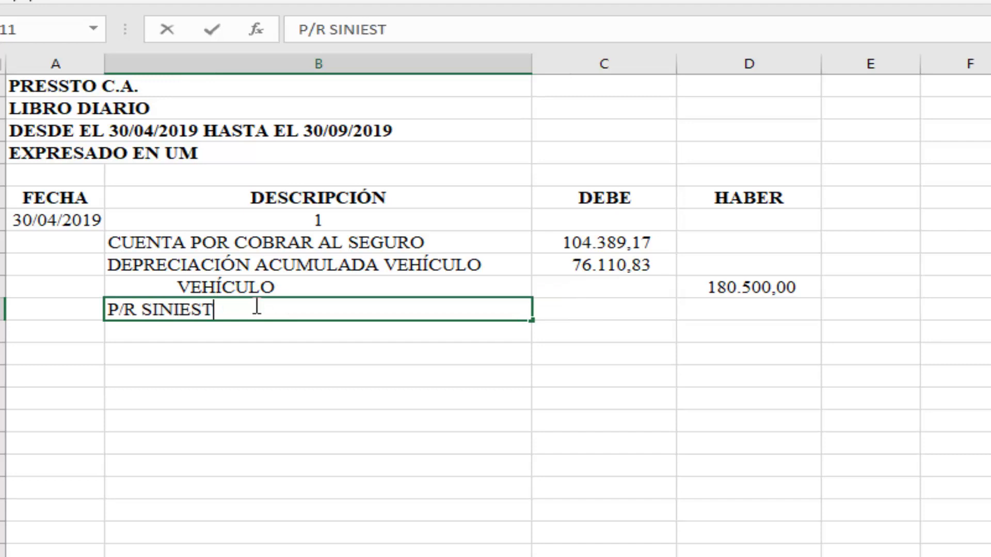
{"action": "type", "text": "HÑICULO"}
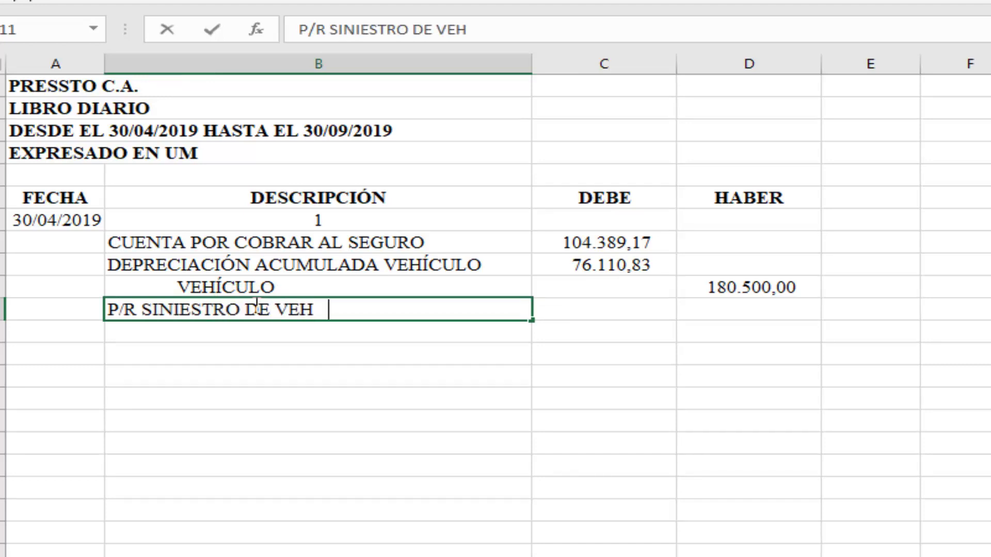
{"action": "key", "text": "BackSpace"}
{"action": "key", "text": "BackSpace"}
{"action": "key", "text": "BackSpace"}
{"action": "key", "text": "Left"}
{"action": "key", "text": "Delete"}
{"action": "key", "text": "BackSpace"}
{"action": "key", "text": "BackSpace"}
{"action": "type", "text": "ÍCULO AS"}
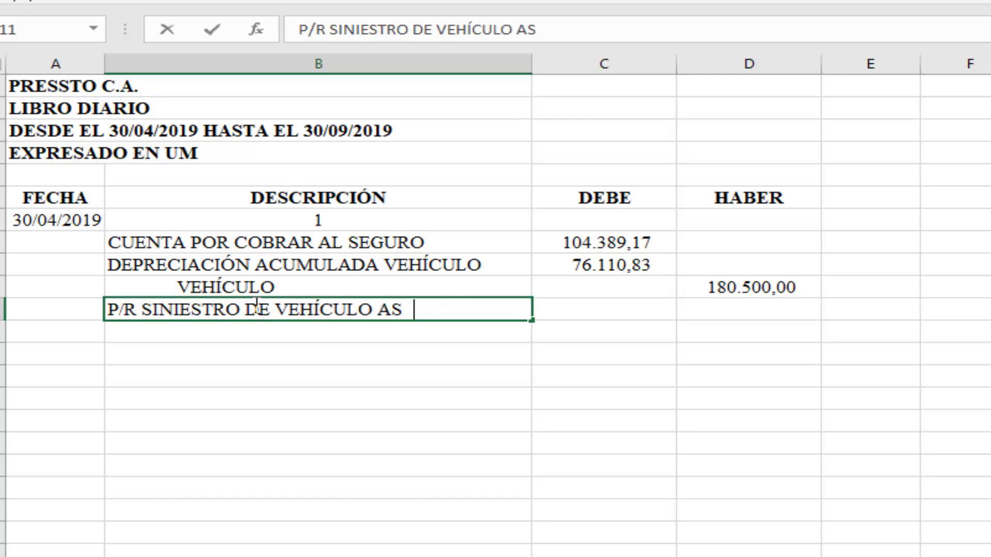
{"action": "type", "text": "EGURADO"}
{"action": "key", "text": "Return"}
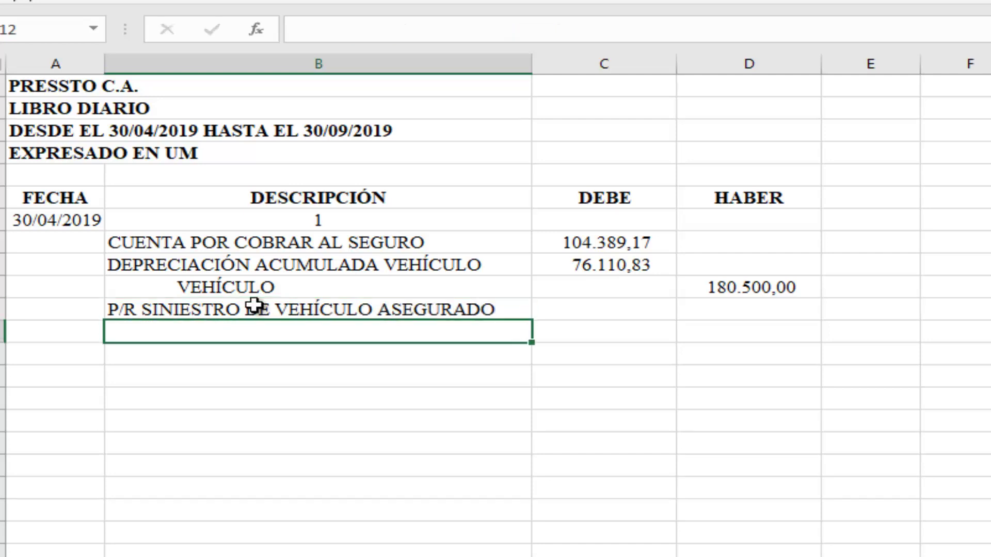
- Copy the date and entry number from A7:B7 to row 12 and change the number in B12 to 2
{"action": "left_click", "coordinate": [255, 306]}
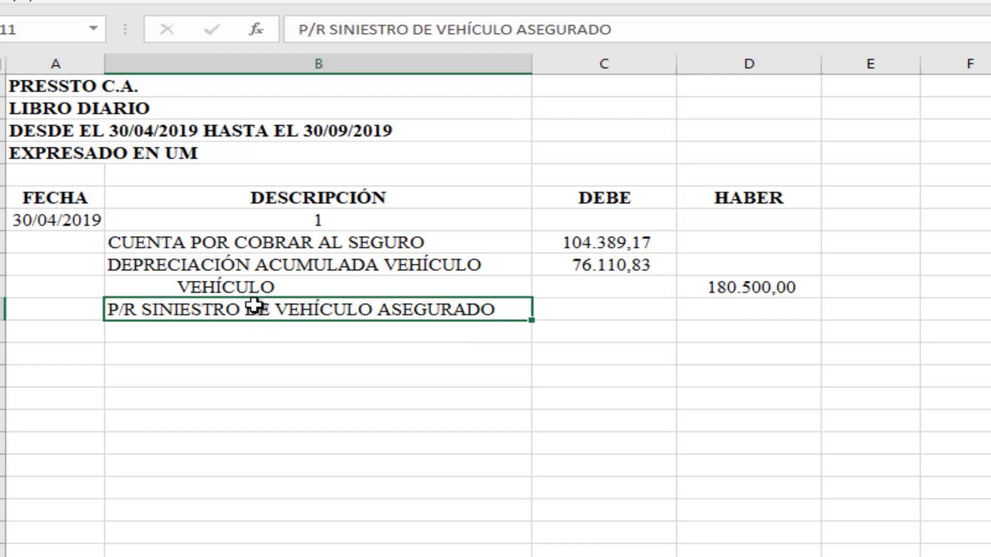
{"action": "key", "text": "Up"}
{"action": "key", "text": "Up"}
{"action": "key", "text": "Up"}
{"action": "key", "text": "Up"}
{"action": "key", "text": "Left"}
{"action": "key", "text": "shift+Right"}
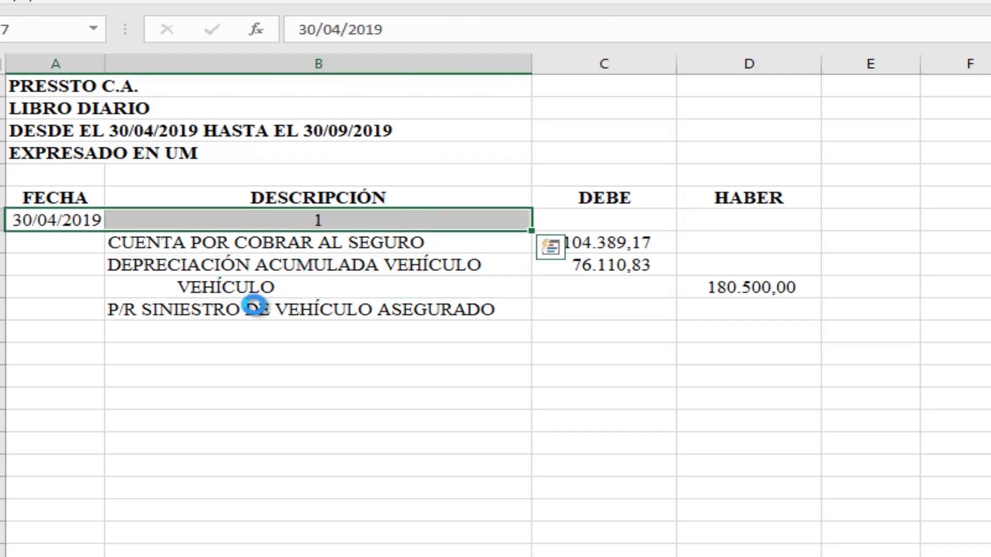
{"action": "key", "text": "ctrl+c"}
{"action": "left_click", "coordinate": [96, 331]}
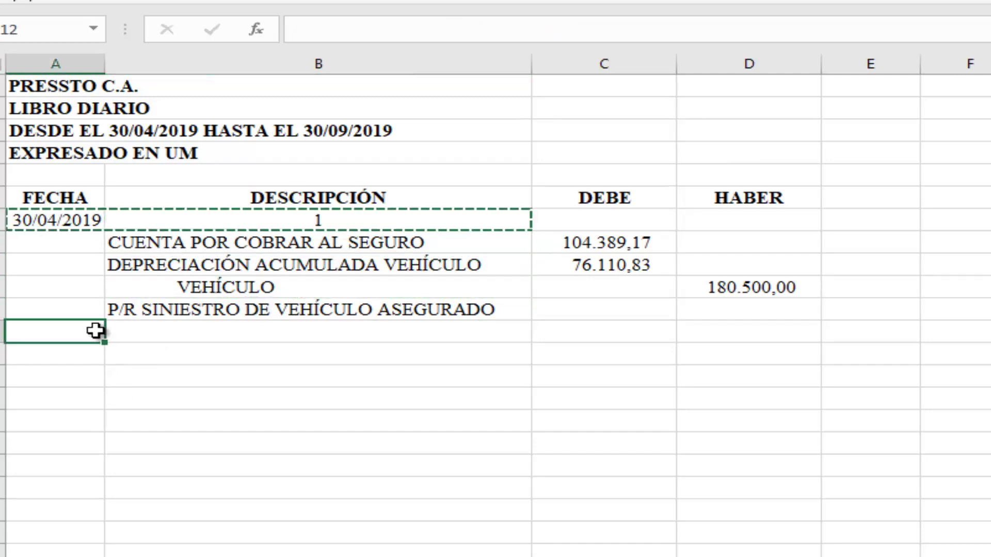
{"action": "key", "text": "ctrl+v"}
{"action": "left_click", "coordinate": [305, 333]}
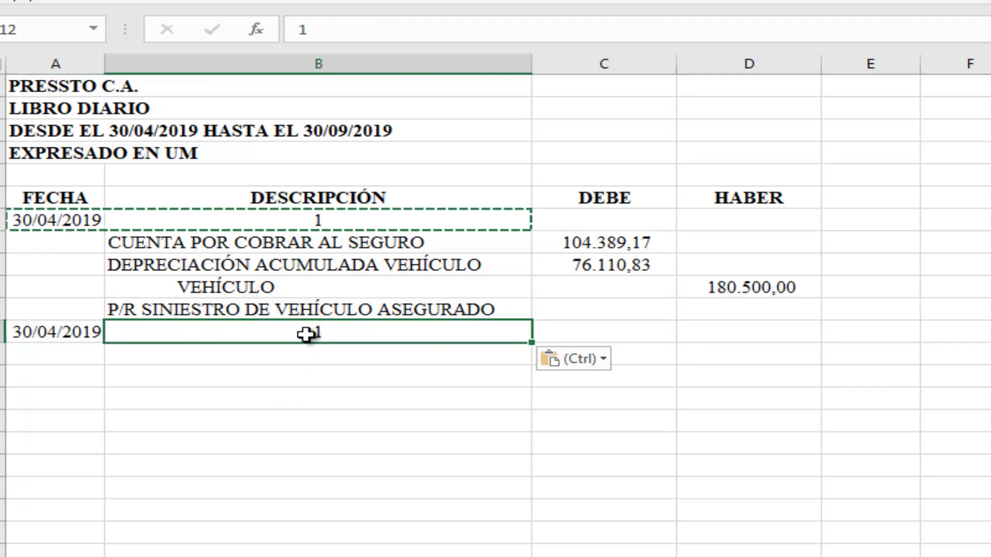
{"action": "type", "text": "2"}
- Change the date of entry 2 in A12 to 30/09/2019
{"action": "left_click", "coordinate": [53, 333]}
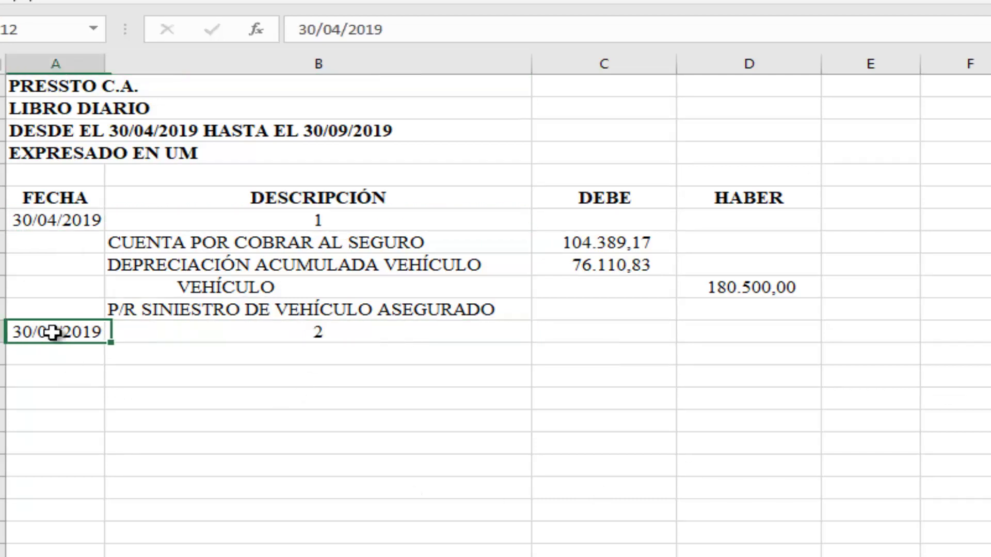
{"action": "left_click", "coordinate": [343, 29]}
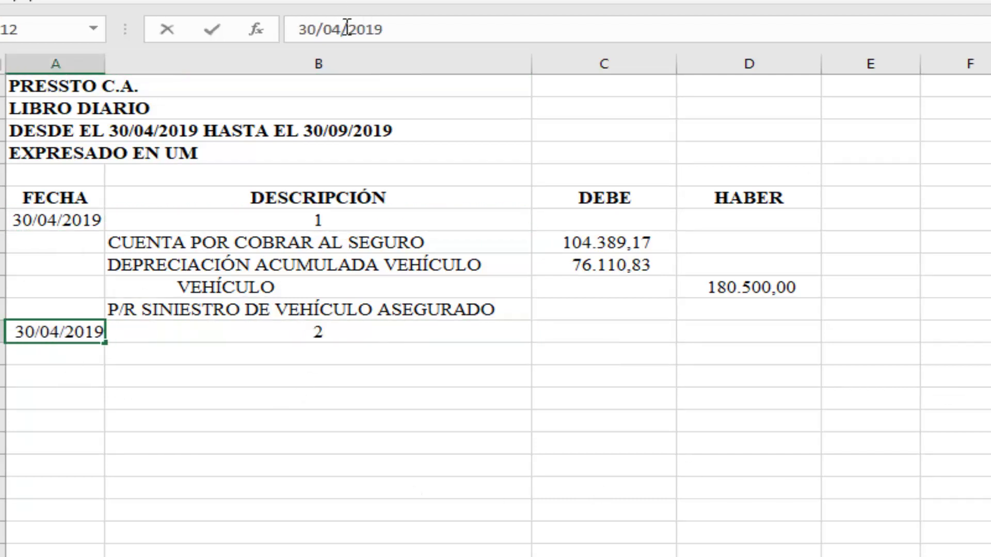
{"action": "key", "text": "BackSpace"}
{"action": "type", "text": "9"}
{"action": "key", "text": "Return"}
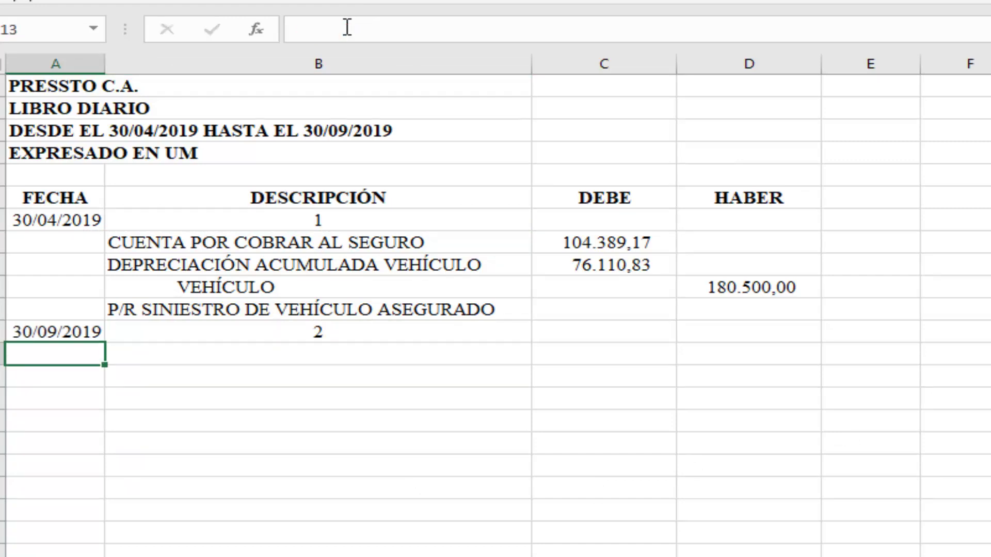
- Review the exercise statement and calculations on Ejercicio 11, and enter the account BANCO in B13 under entry 2
{"action": "key", "text": "Right"}
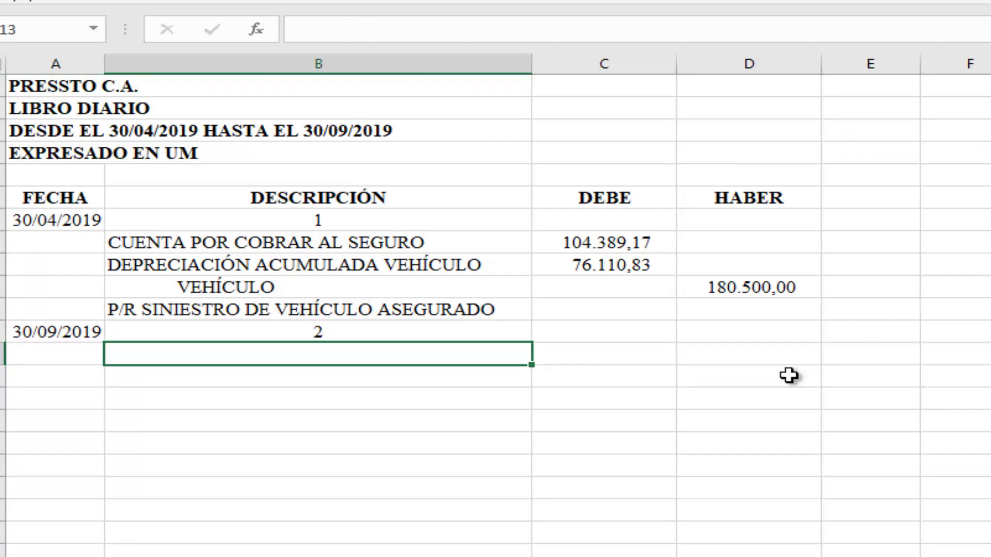
{"action": "key", "text": "ctrl+Page_Up"}
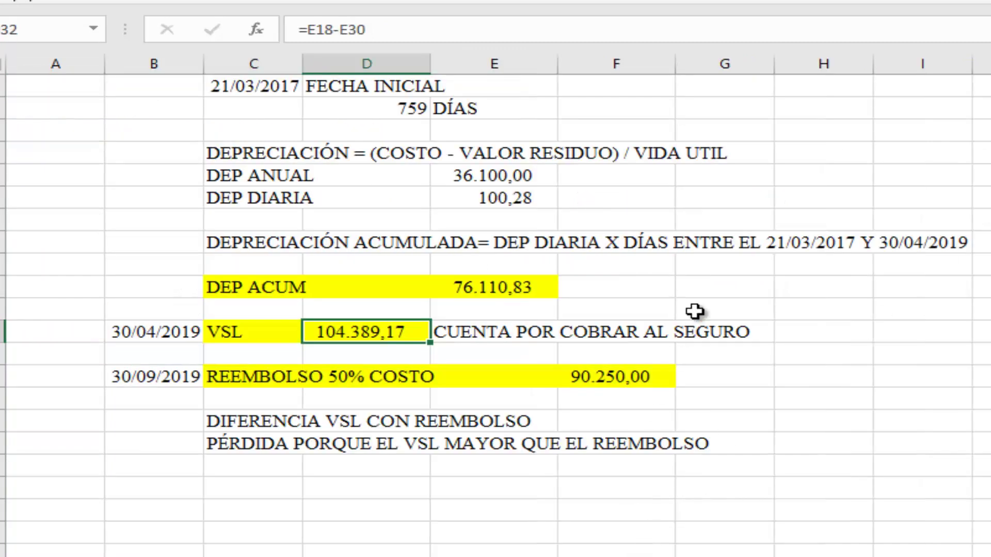
{"action": "scroll", "coordinate": [694, 311], "scroll_direction": "up", "scroll_amount": 7}
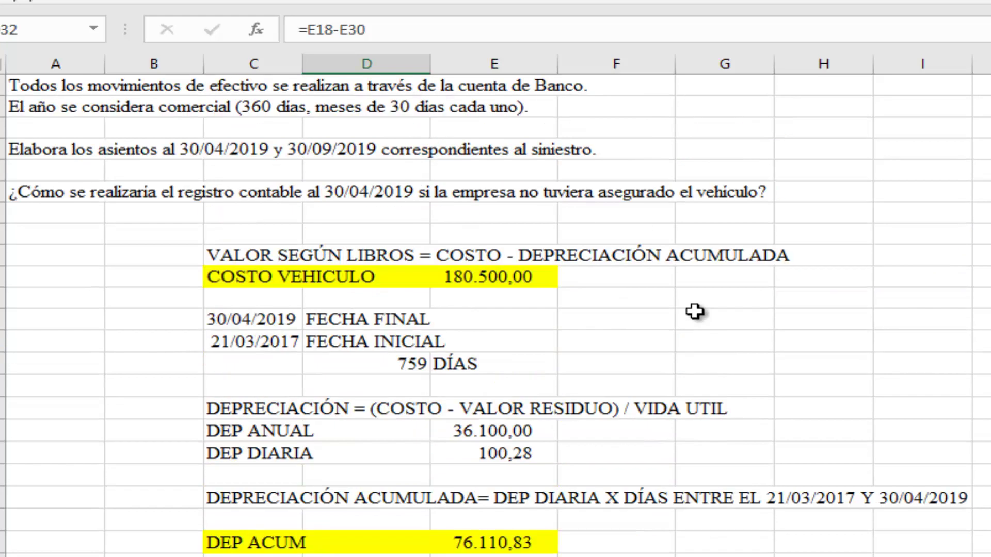
{"action": "scroll", "coordinate": [596, 445], "scroll_direction": "down", "scroll_amount": 4}
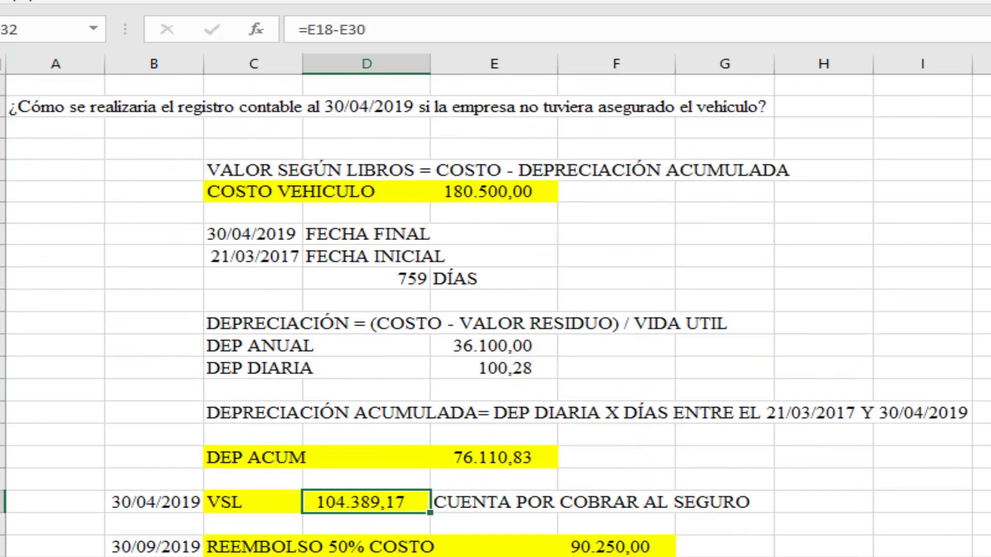
{"action": "key", "text": "ctrl+Page_Down"}
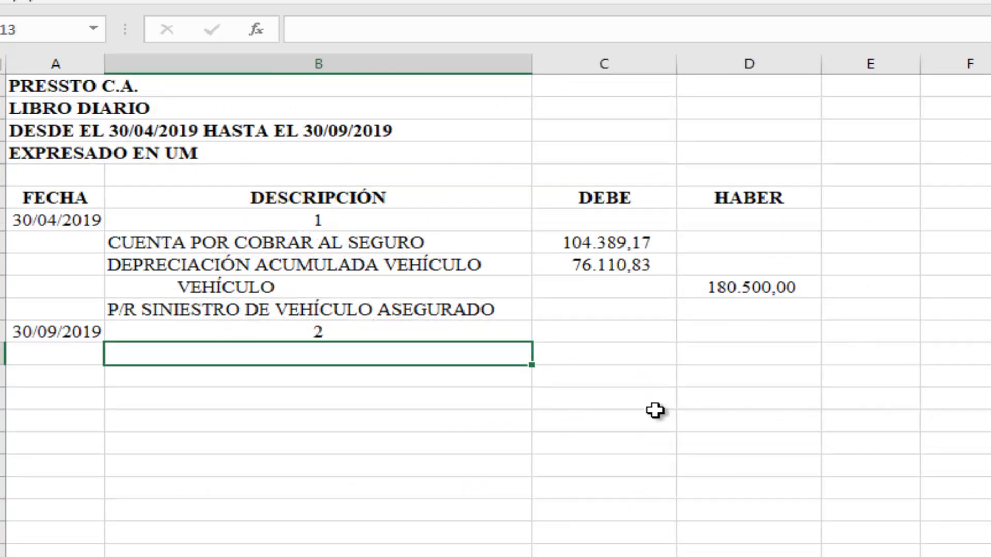
{"action": "type", "text": "BANCP"}
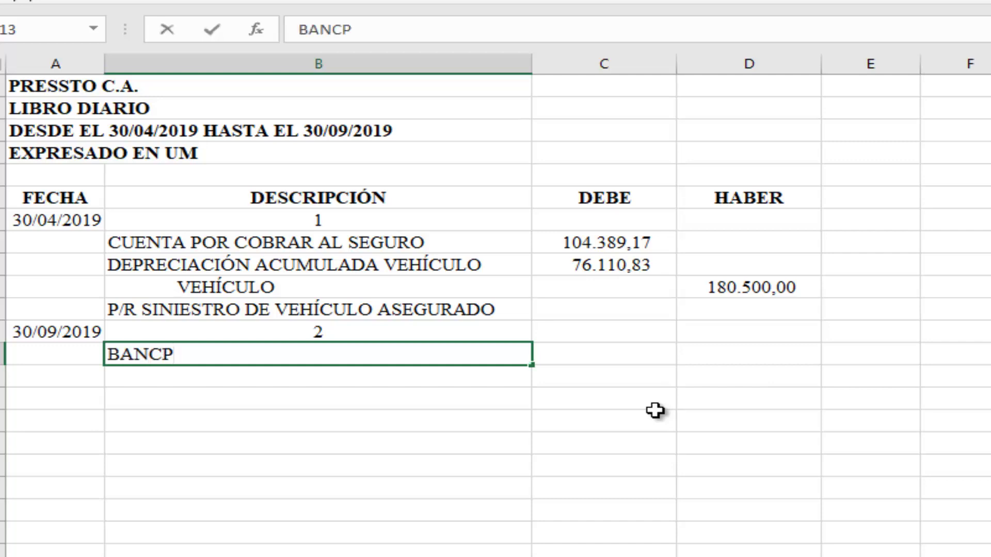
{"action": "key", "text": "BackSpace"}
{"action": "type", "text": "O"}
{"action": "key", "text": "Return"}
{"action": "key", "text": "Up"}
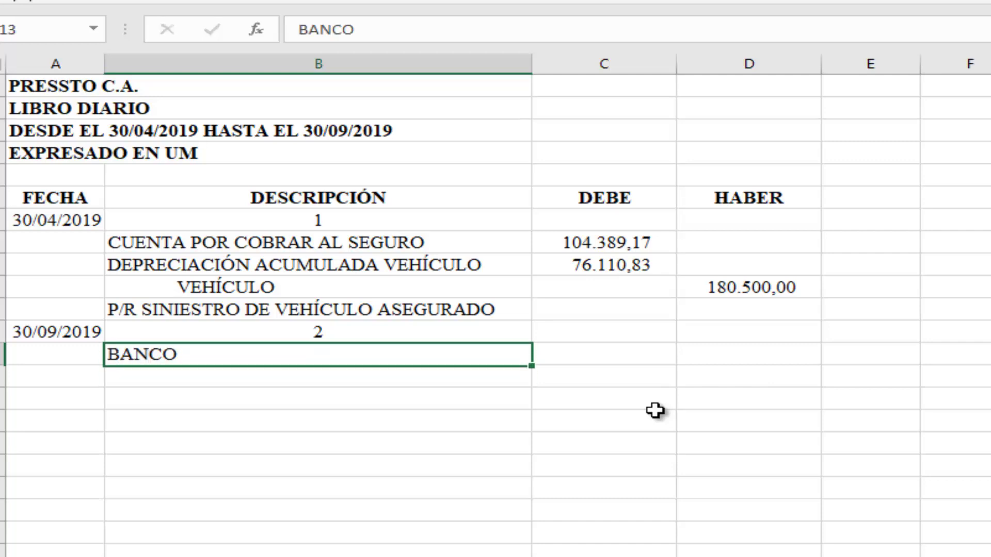
- Link the DEBE amount for BANCO in C13 to the REEMBOLSO 50% COSTO value in F34 of Ejercicio 11
{"action": "key", "text": "Right"}
{"action": "type", "text": "+"}
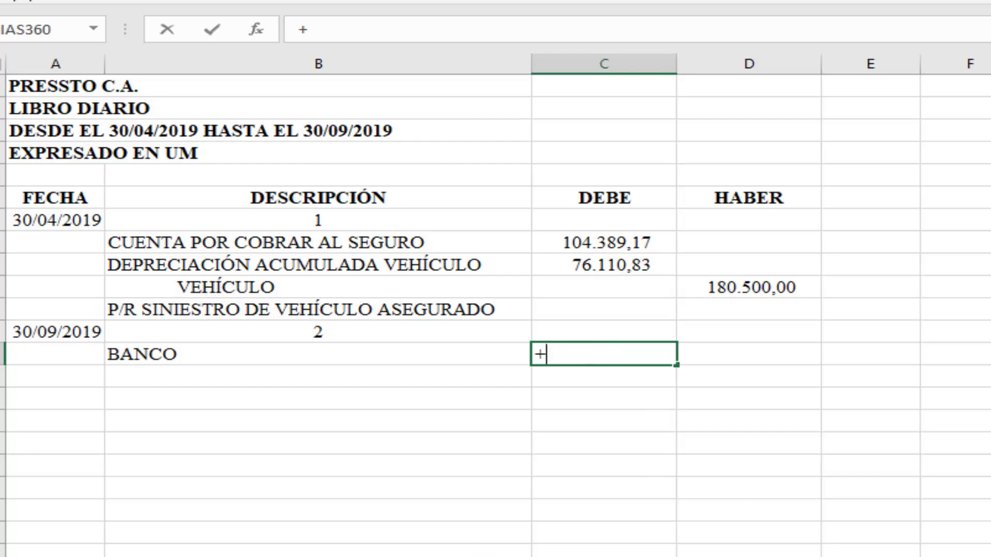
{"action": "key", "text": "ctrl+Page_Down"}
{"action": "scroll", "coordinate": [566, 516], "scroll_direction": "down", "scroll_amount": 3}
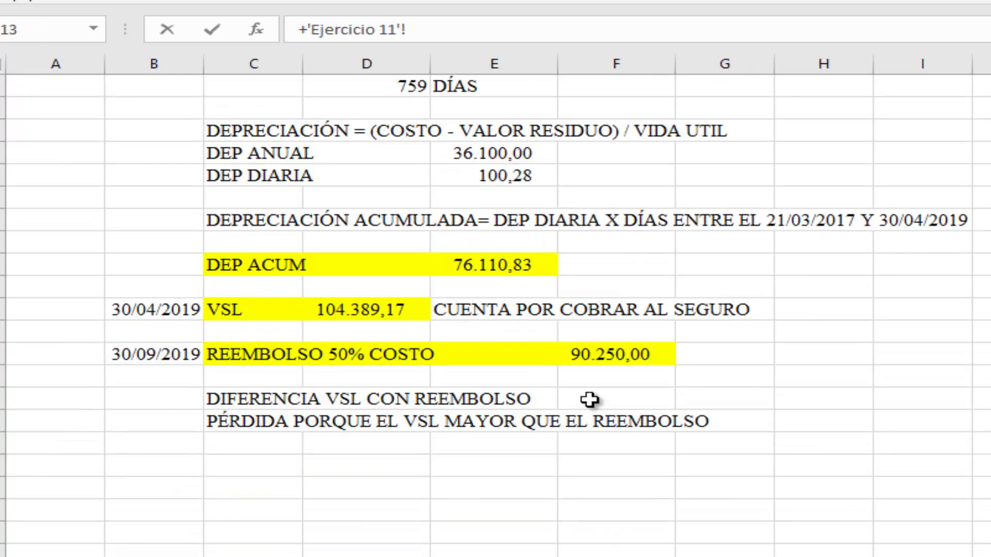
{"action": "left_click", "coordinate": [584, 345]}
{"action": "key", "text": "Return"}
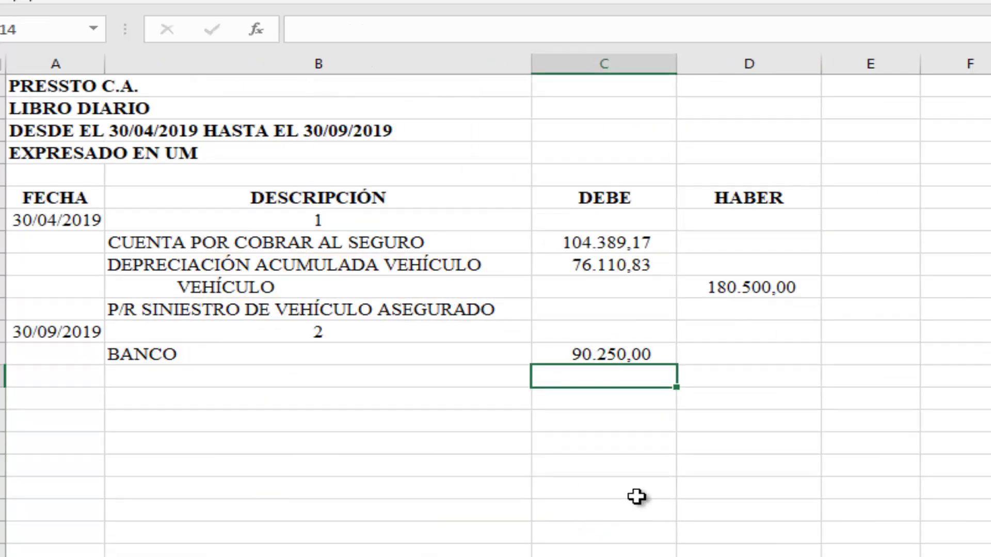
- Enter the credited account CUENTA POR COBRAR AL SEGURO in B15, indented with leading spaces and leaving row 14 empty
{"action": "left_click", "coordinate": [371, 395]}
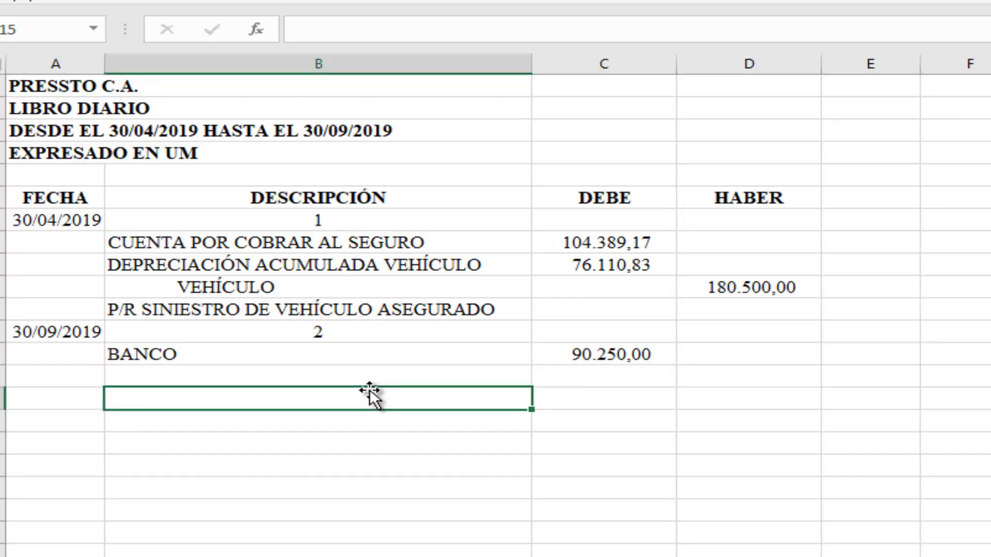
{"action": "type", "text": "CUENT"}
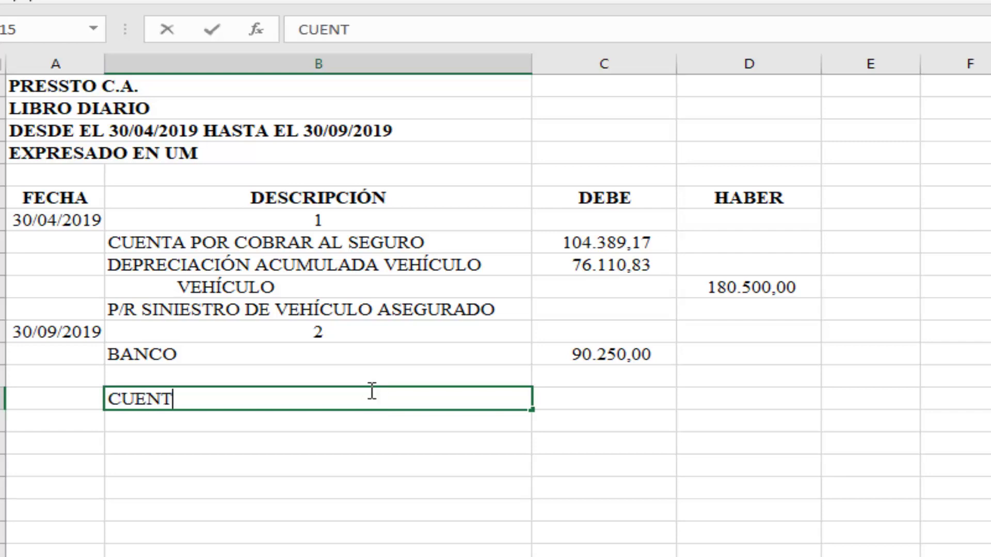
{"action": "type", "text": "A POR COBRAR AL"}
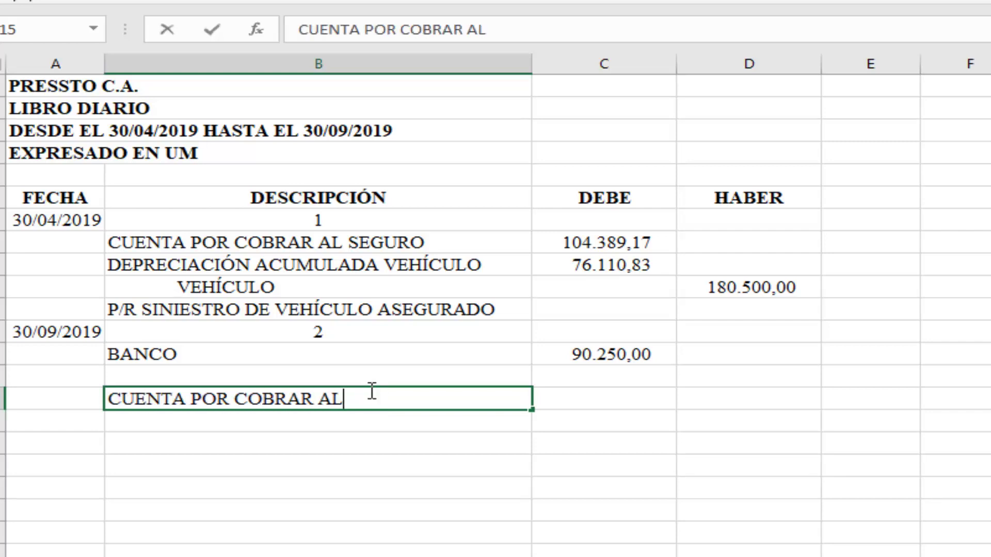
{"action": "type", "text": " SEGURO"}
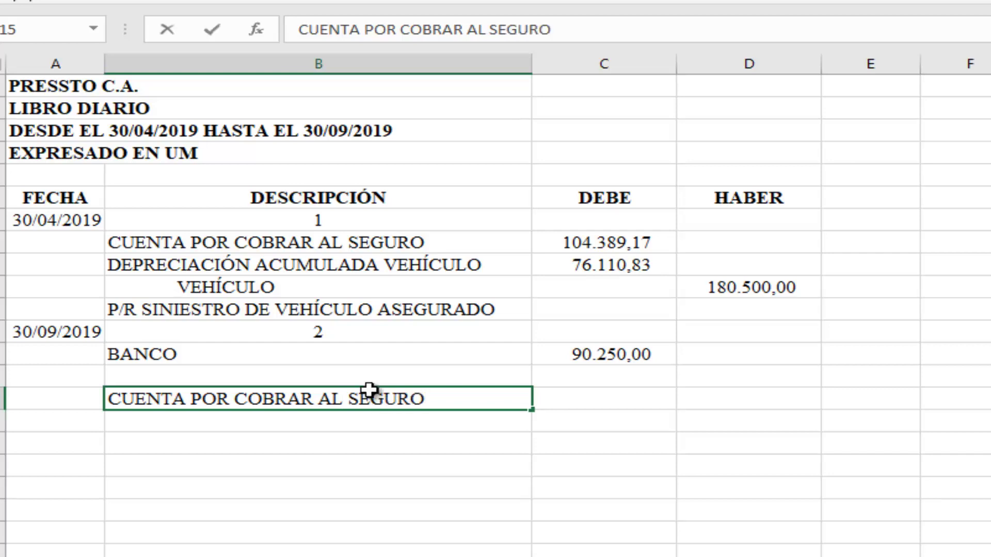
{"action": "key", "text": "Return"}
{"action": "left_click", "coordinate": [369, 393]}
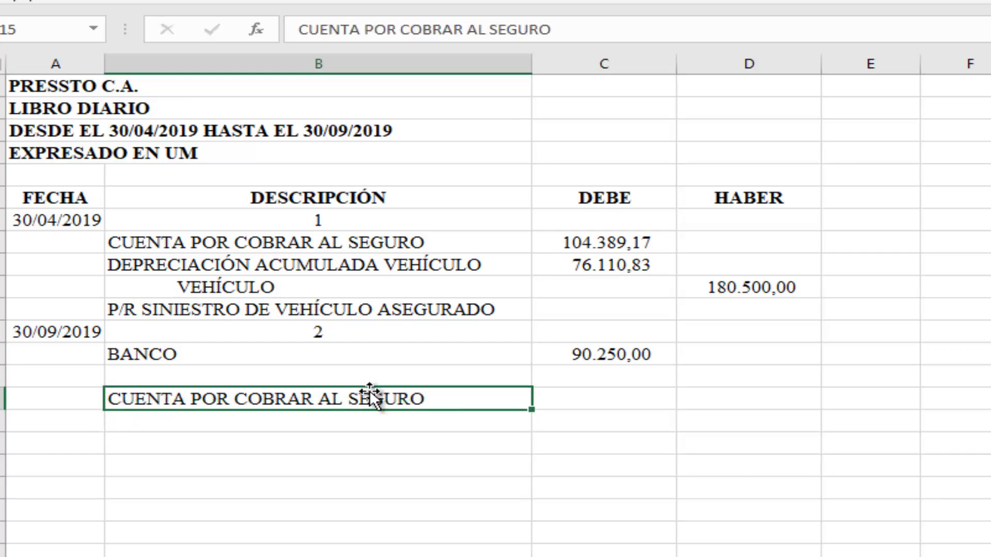
{"action": "left_click", "coordinate": [300, 30]}
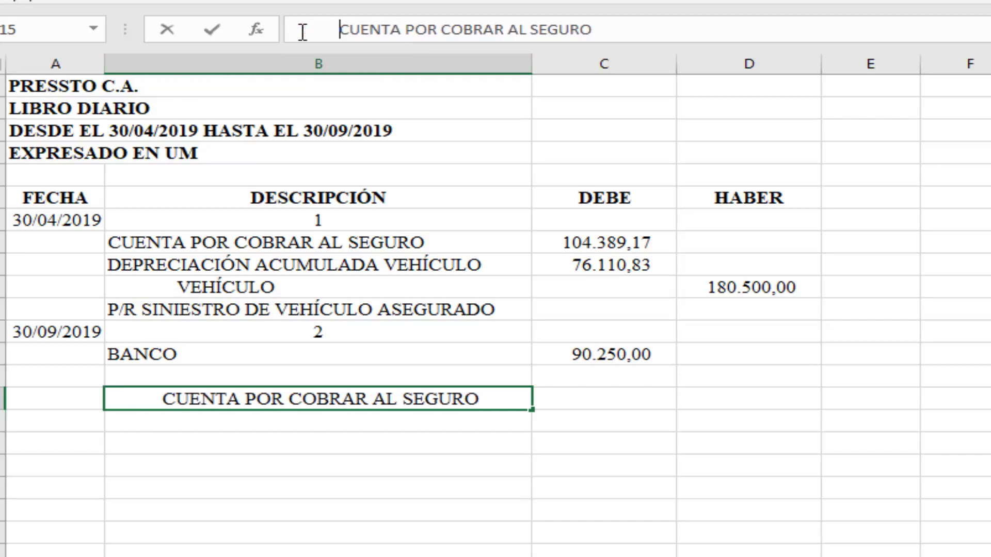
{"action": "key", "text": "Tab"}
- Link the HABER amount for the insurance receivable in D15 to its DEBE amount in C8
{"action": "key", "text": "Tab"}
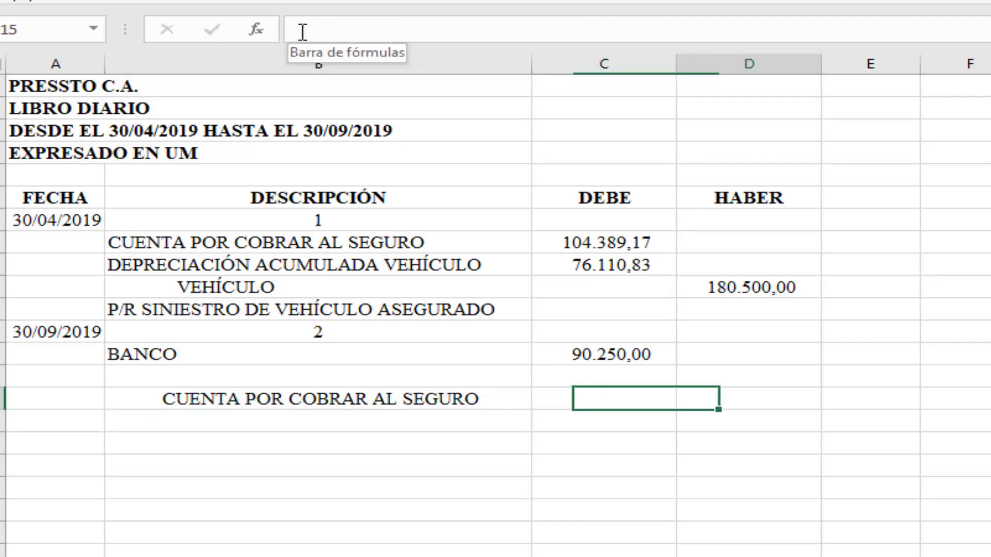
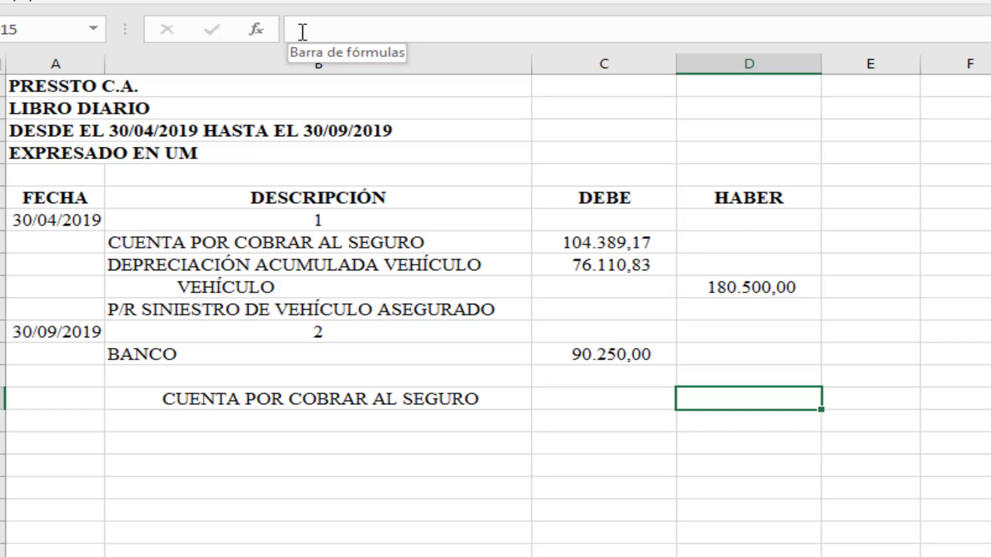
{"action": "type", "text": "+"}
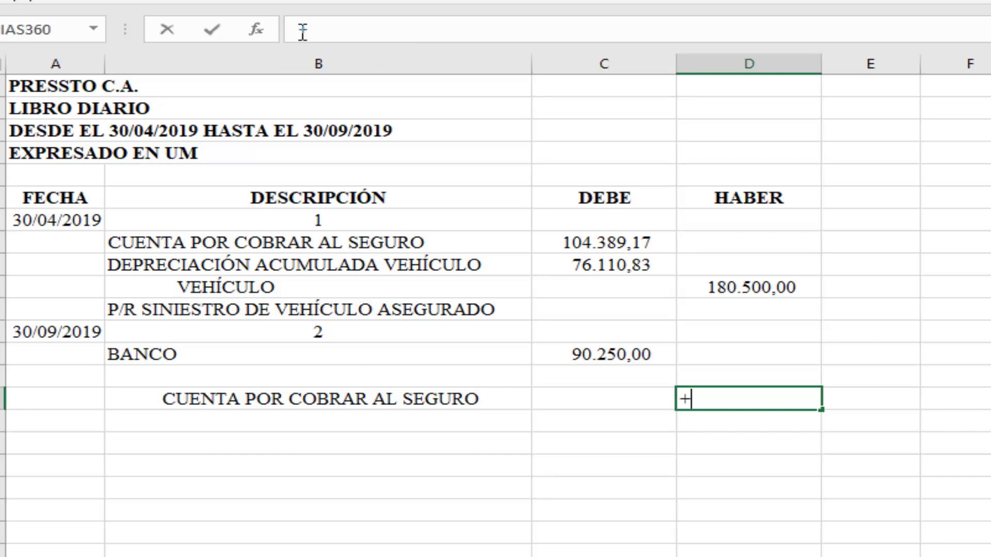
{"action": "left_click", "coordinate": [612, 241]}
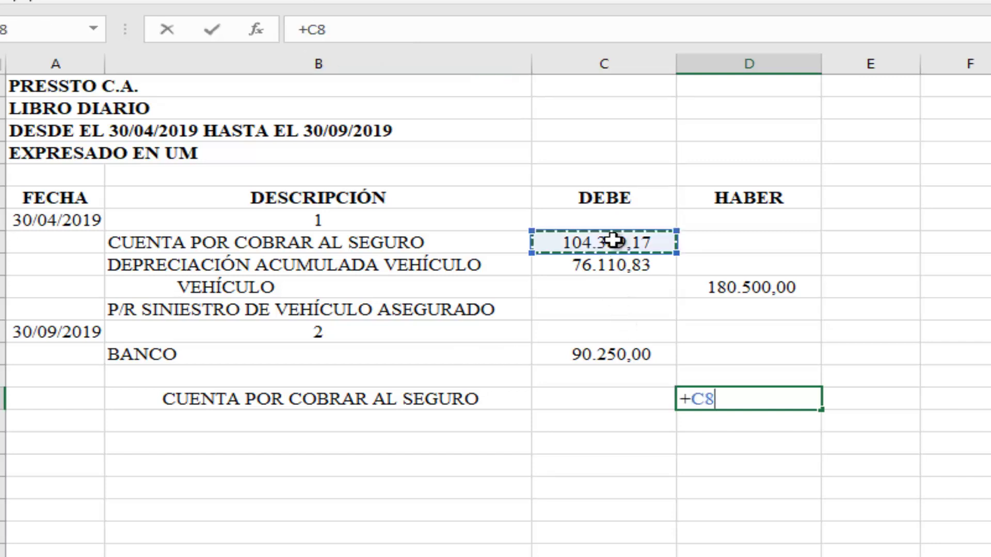
{"action": "key", "text": "Return"}
- Enter the account PÉRDIDA POR SINIESTRO DE VEHÍCULO in B14, between BANCO and the insurance receivable
{"action": "key", "text": "Up"}
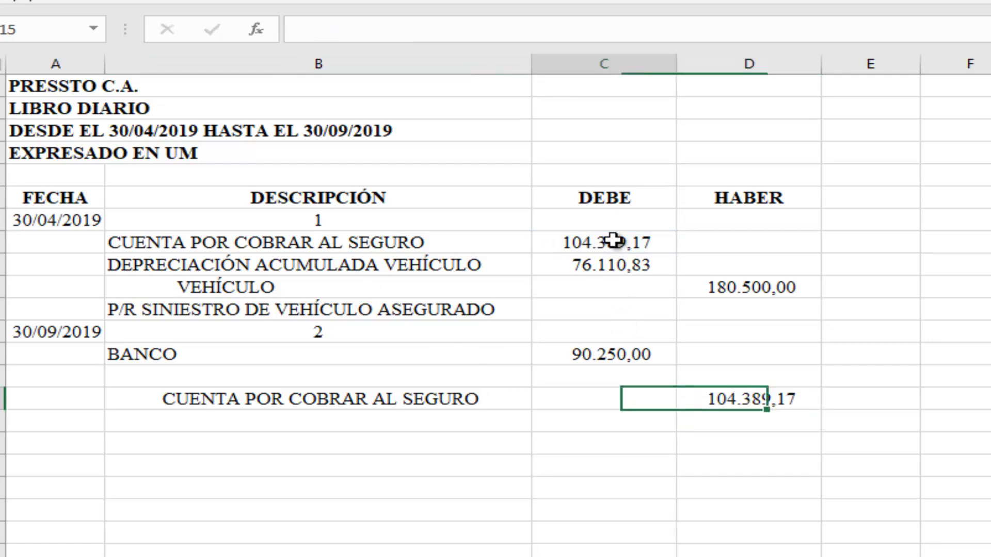
{"action": "key", "text": "Left"}
{"action": "key", "text": "Left"}
{"action": "key", "text": "Left"}
{"action": "key", "text": "Up"}
{"action": "key", "text": "Right"}
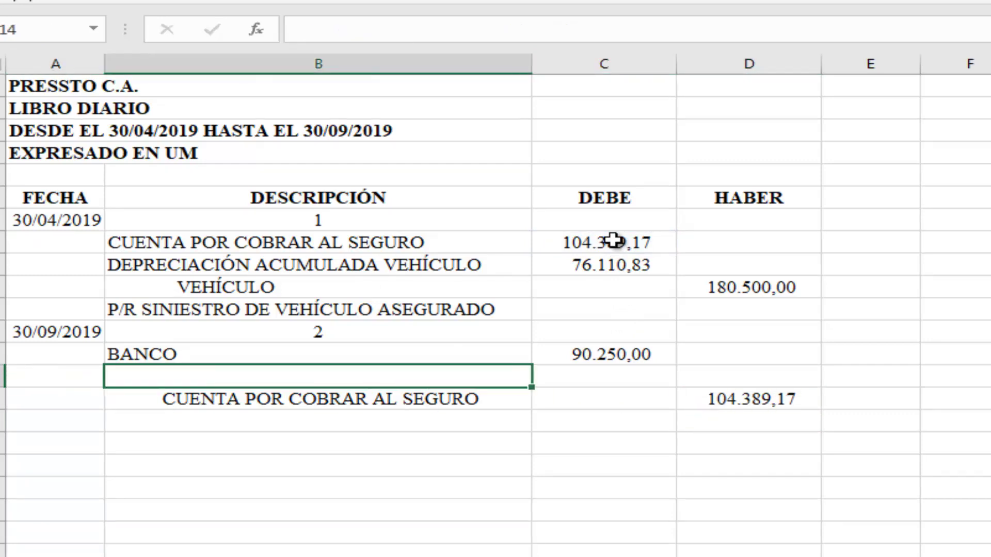
{"action": "type", "text": "PÉRD"}
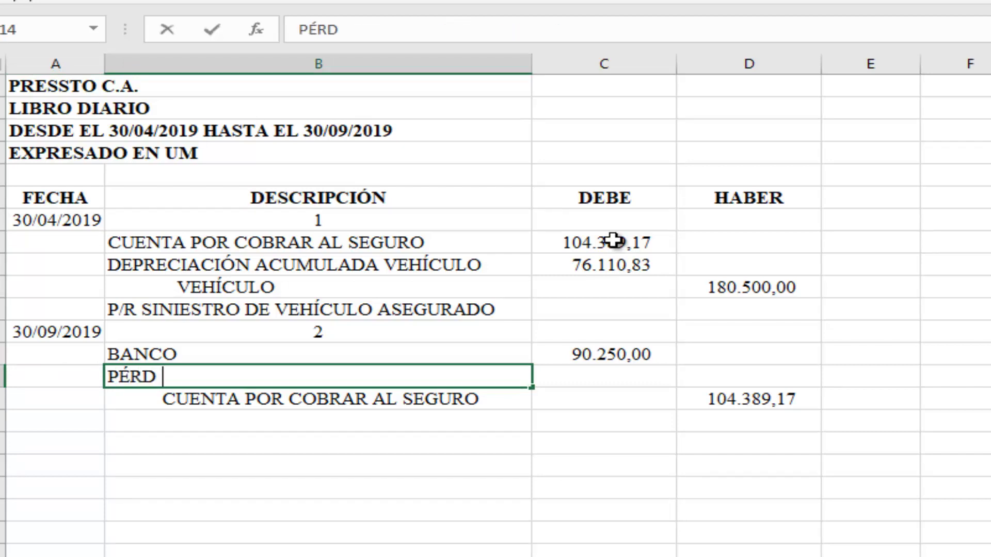
{"action": "type", "text": "IDA POR SINIESTRO "}
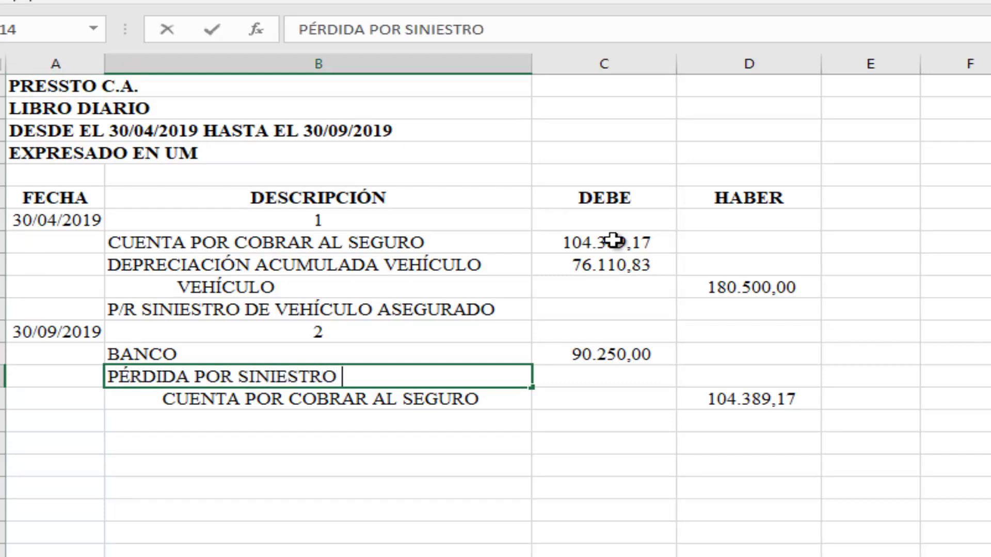
{"action": "type", "text": "DE VEH"}
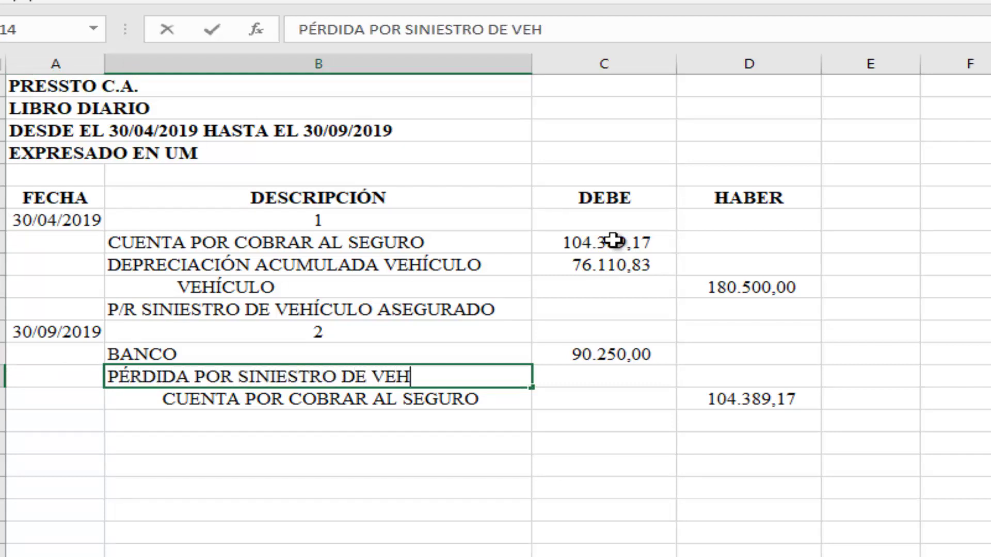
{"action": "type", "text": "ÍCULO"}
{"action": "key", "text": "Return"}
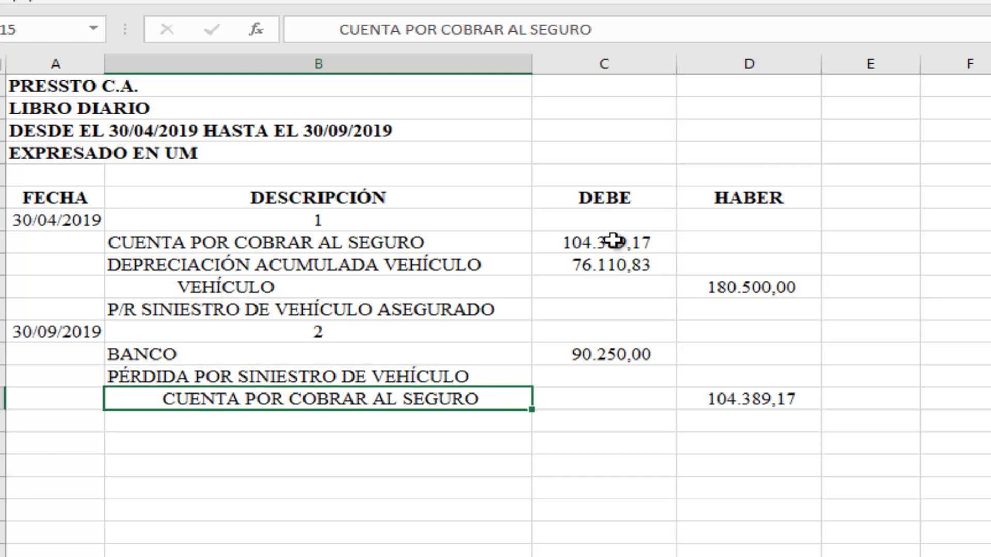
- Calculate the DEBE amount for PÉRDIDA POR SINIESTRO DE VEHÍCULO in C14 with the formula =D15-C13
{"action": "key", "text": "Up"}
{"action": "key", "text": "Right"}
{"action": "type", "text": "="}
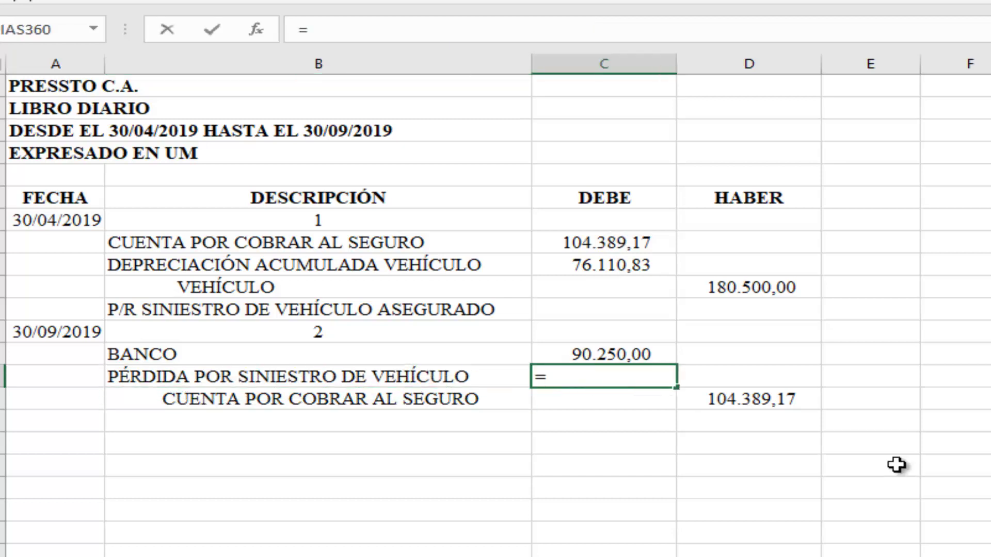
{"action": "left_click", "coordinate": [720, 400]}
{"action": "type", "text": "-"}
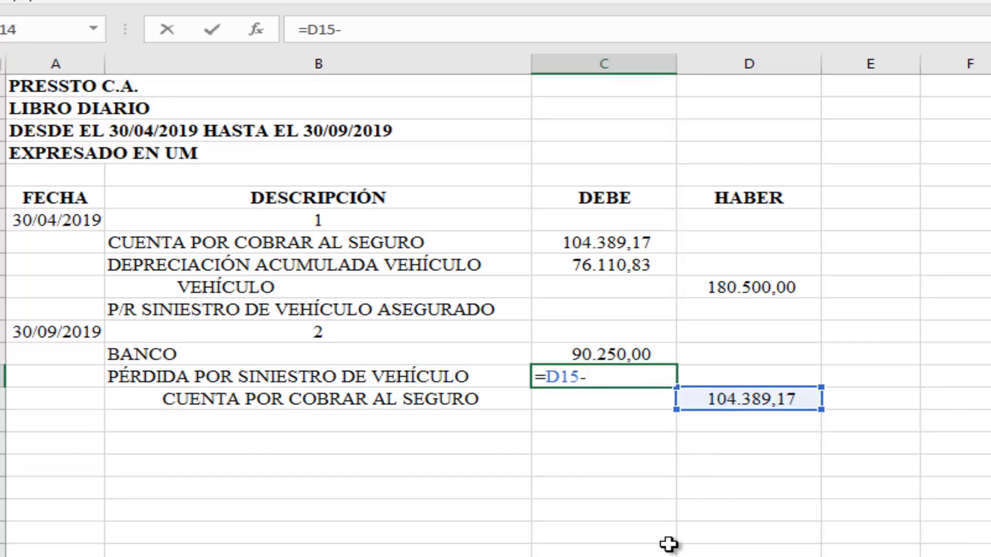
{"action": "left_click", "coordinate": [571, 352]}
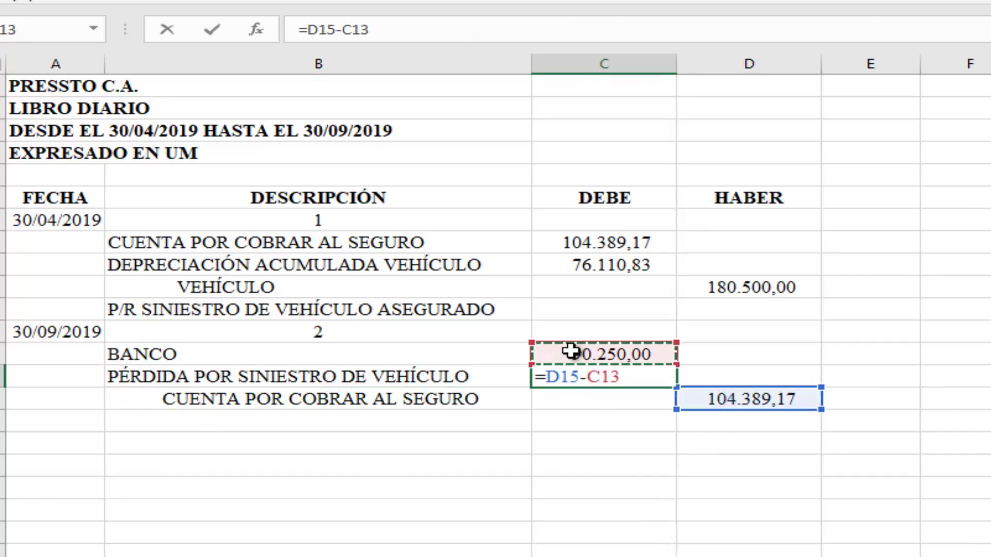
{"action": "key", "text": "Return"}
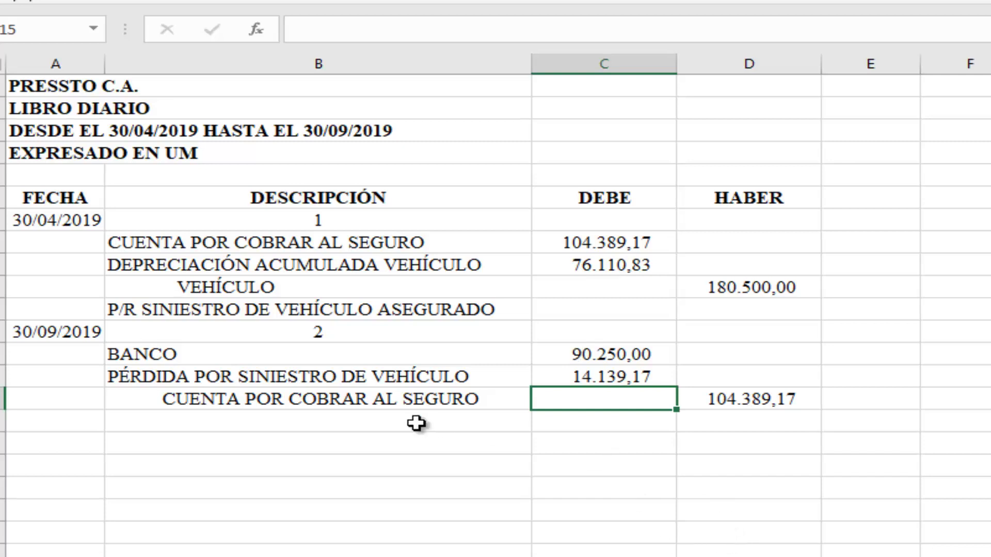
- Enter the entry explanation P/R REEMBOLSO SEGURO 50% COSTO VEHÍCULO in B16 and widen column B to fit it
{"action": "left_click", "coordinate": [392, 418]}
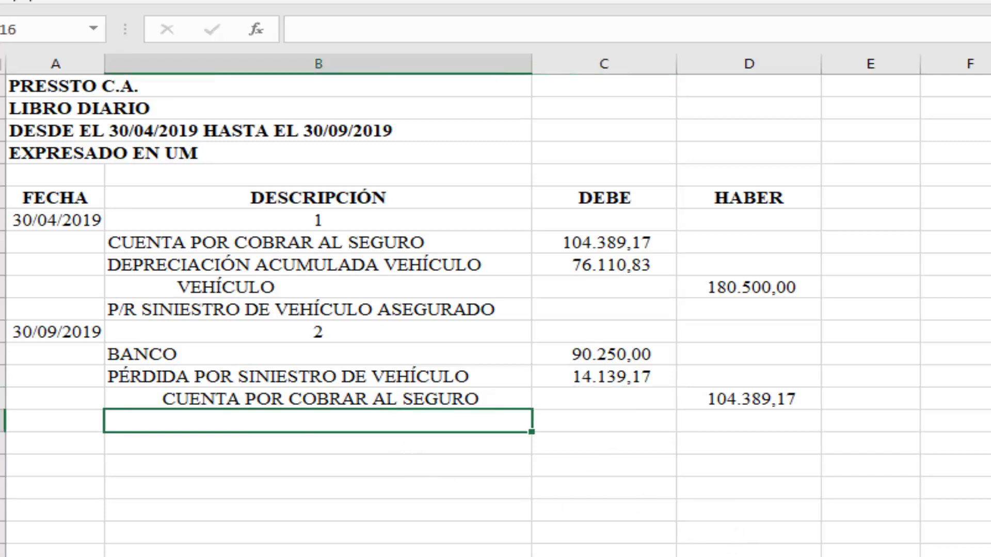
{"action": "type", "text": "P/R REEM"}
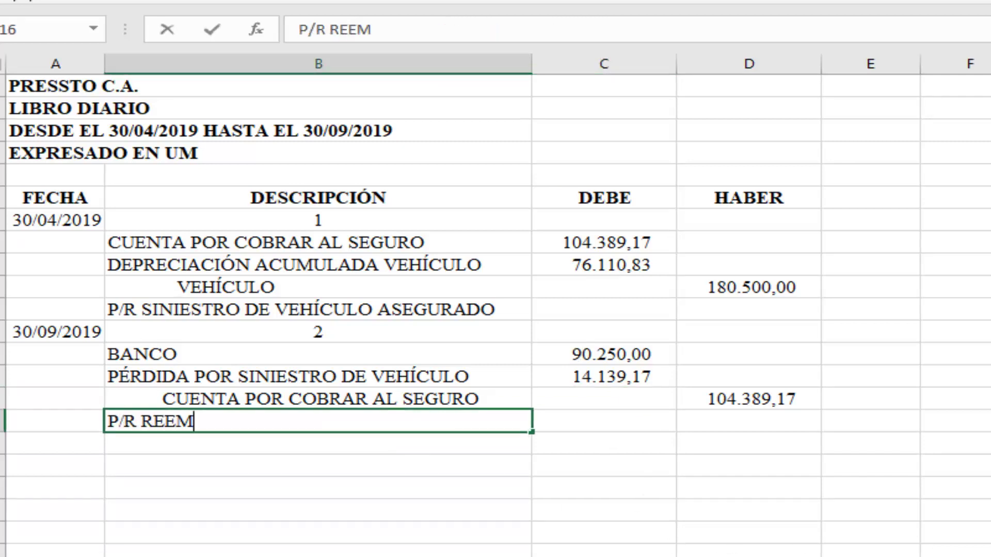
{"action": "type", "text": "BOLSO SEGUR"}
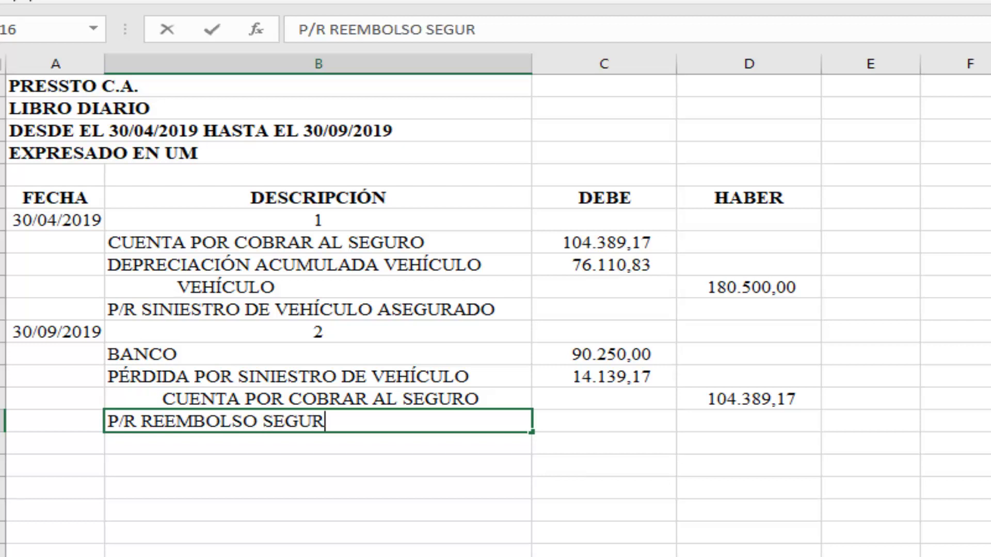
{"action": "type", "text": "O 5 "}
{"action": "type", "text": "% C"}
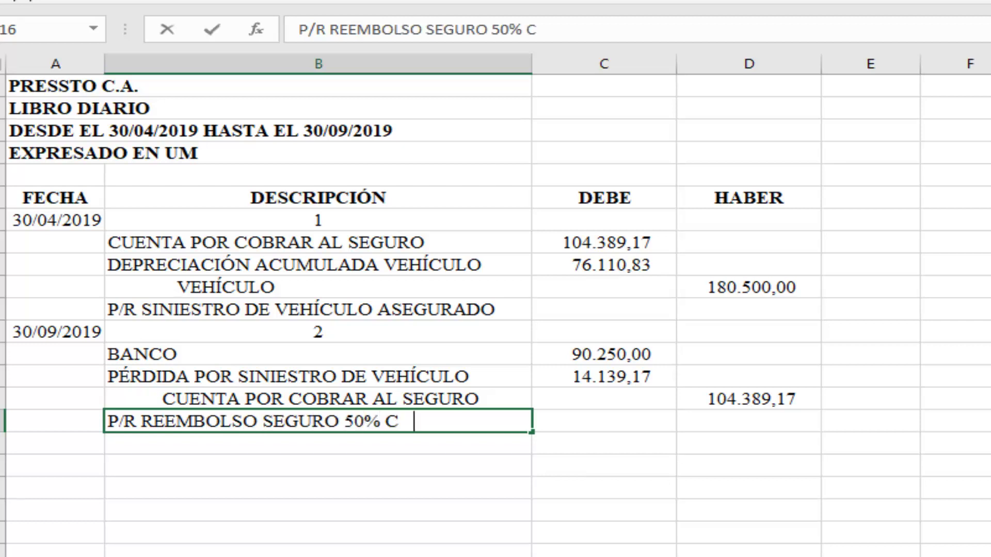
{"action": "type", "text": "OSTO VEHÍCULO"}
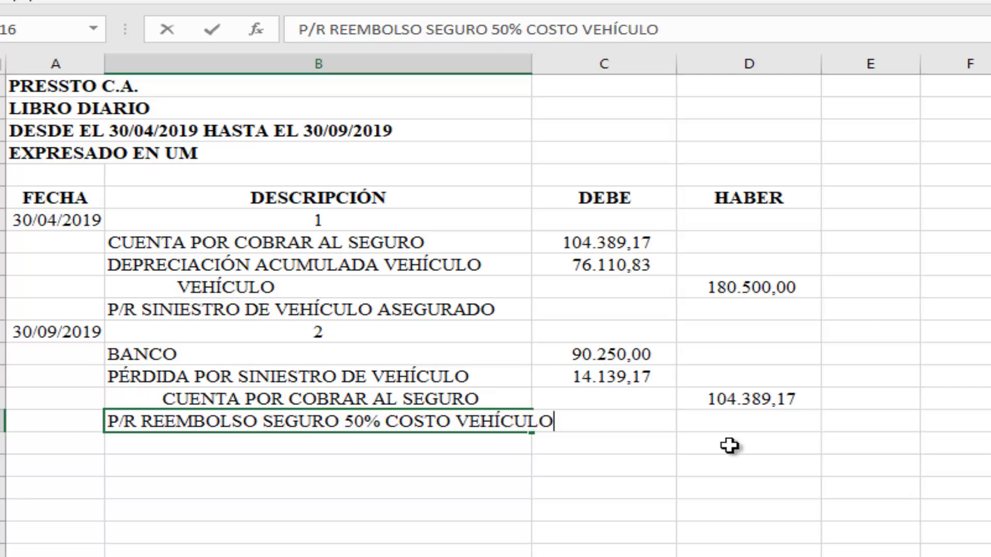
{"action": "left_click", "coordinate": [425, 460]}
{"action": "left_click_drag", "start_coordinate": [540, 73], "coordinate": [585, 47]}
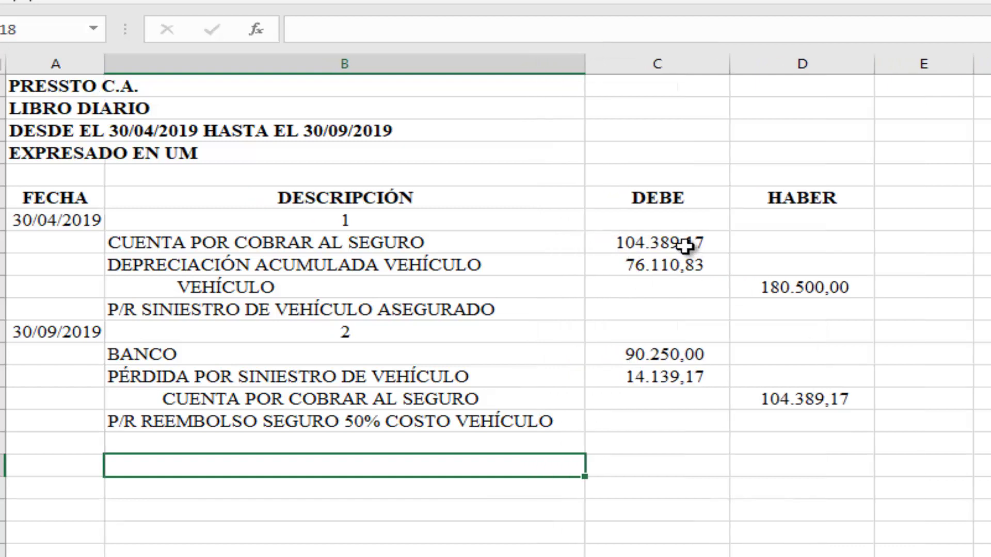
- Total the DEBE and HABER columns in row 17 and format both totals bold with a top border and double bottom border
{"action": "left_click_drag", "start_coordinate": [689, 246], "coordinate": [663, 434]}
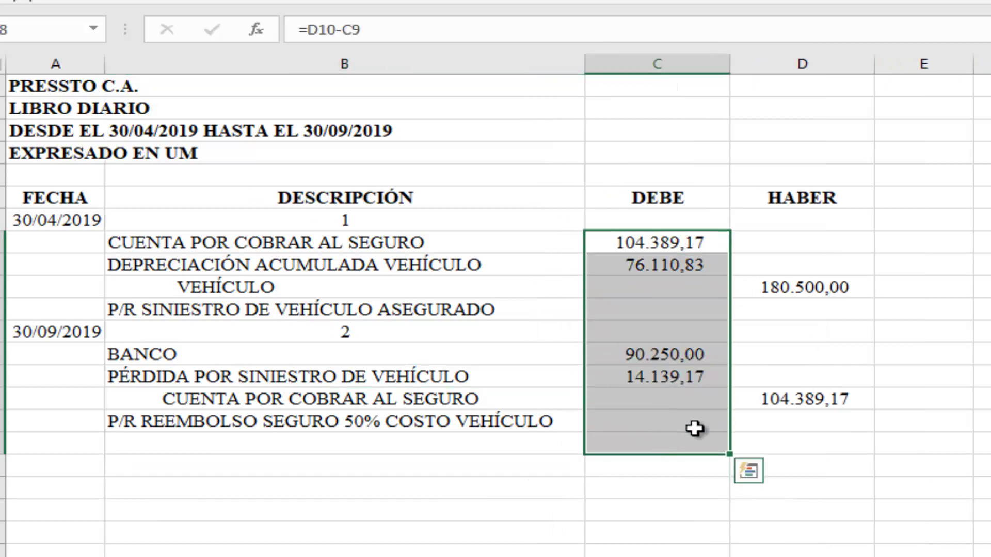
{"action": "key", "text": "alt+equal"}
{"action": "left_click_drag", "start_coordinate": [785, 243], "coordinate": [786, 454]}
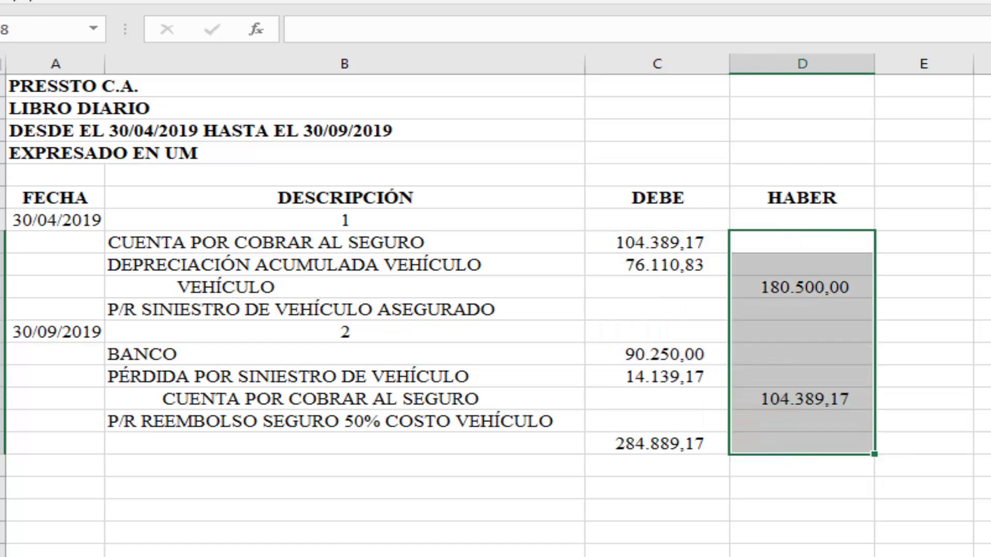
{"action": "key", "text": "alt+equal"}
{"action": "left_click_drag", "start_coordinate": [610, 444], "coordinate": [769, 449]}
{"action": "key", "text": "ctrl+n"}
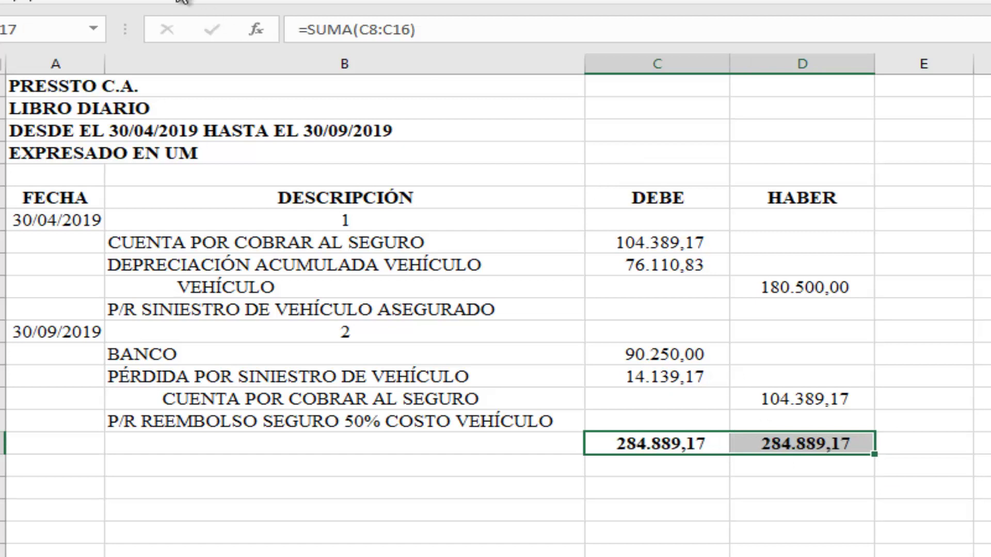
{"action": "left_click", "coordinate": [314, 452]}
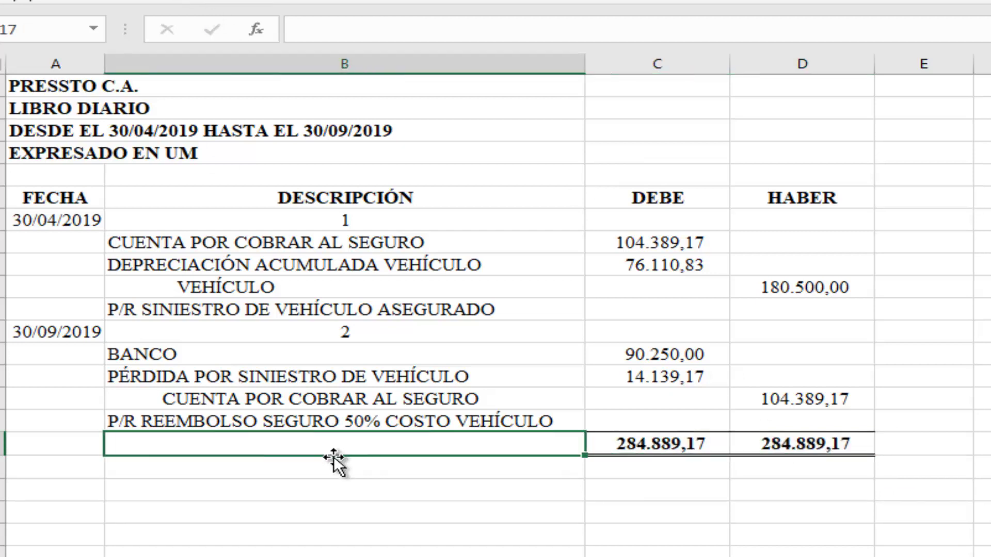
{"action": "left_click", "coordinate": [318, 496]}
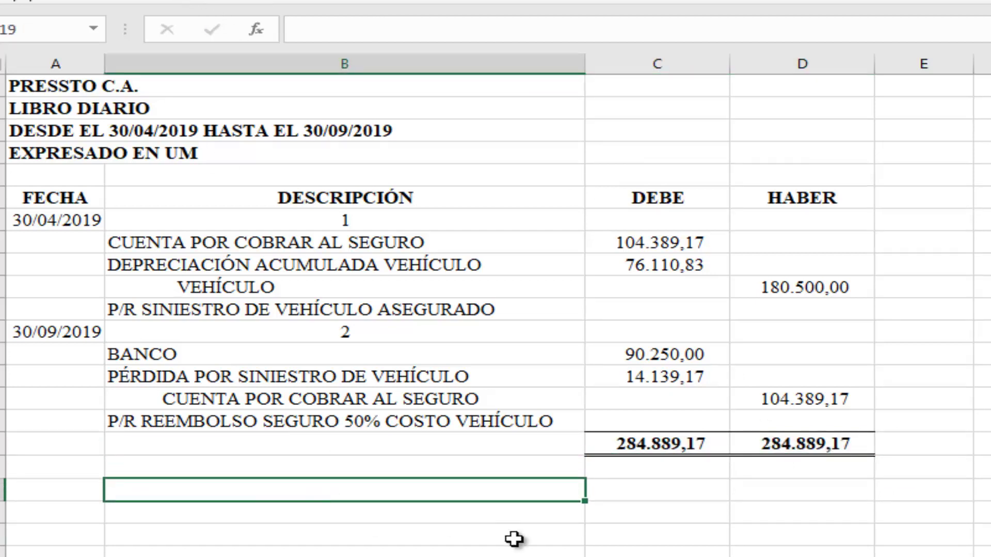
- Review the exercise's question about an uninsured vehicle, and copy the journal title block and column headings from A1:D6 to A20
{"action": "key", "text": "ctrl+Page_Up"}
{"action": "scroll", "coordinate": [278, 371], "scroll_direction": "down", "scroll_amount": 1}
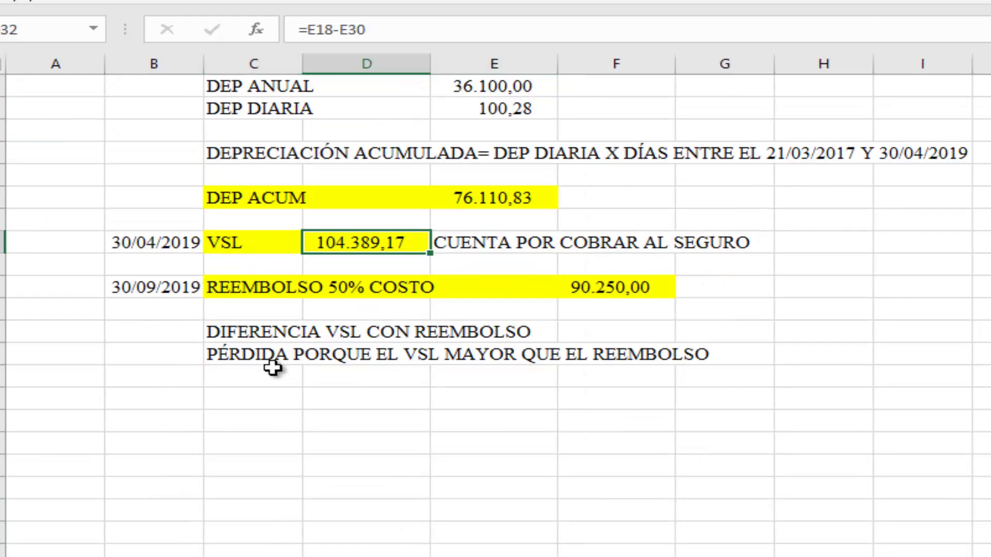
{"action": "scroll", "coordinate": [272, 365], "scroll_direction": "up", "scroll_amount": 8}
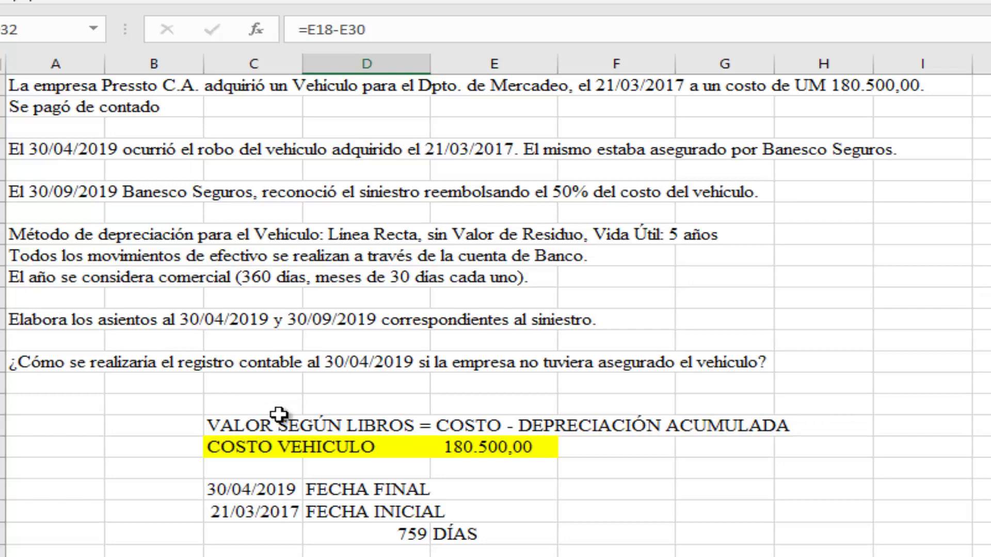
{"action": "key", "text": "ctrl+Page_Down"}
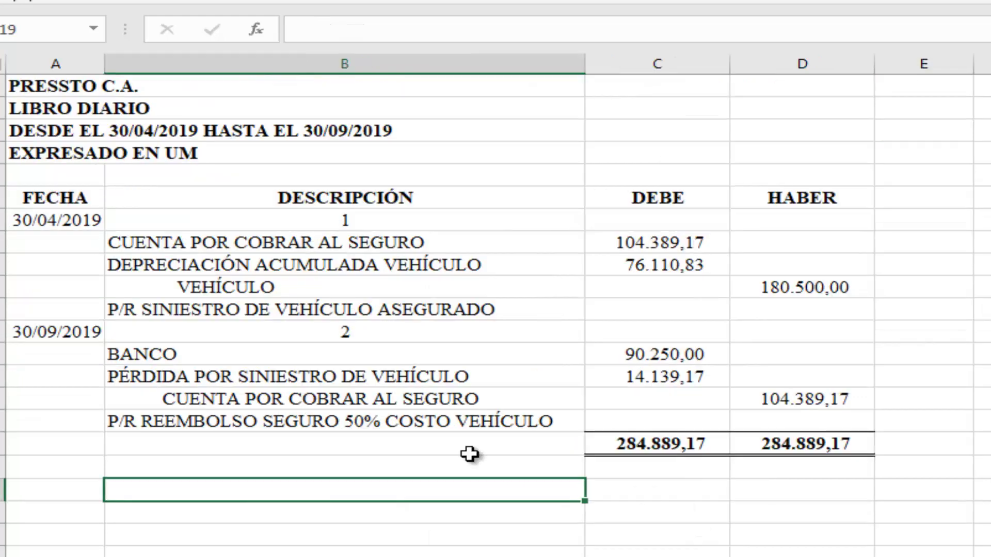
{"action": "left_click_drag", "start_coordinate": [25, 86], "coordinate": [790, 192]}
{"action": "key", "text": "ctrl+c"}
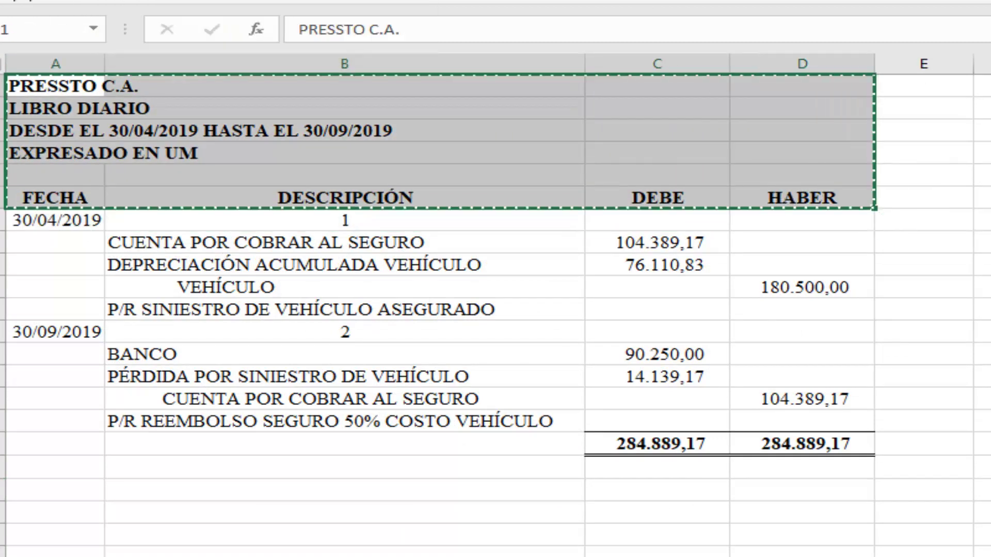
{"action": "scroll", "coordinate": [155, 321], "scroll_direction": "down", "scroll_amount": 4}
{"action": "left_click", "coordinate": [65, 249]}
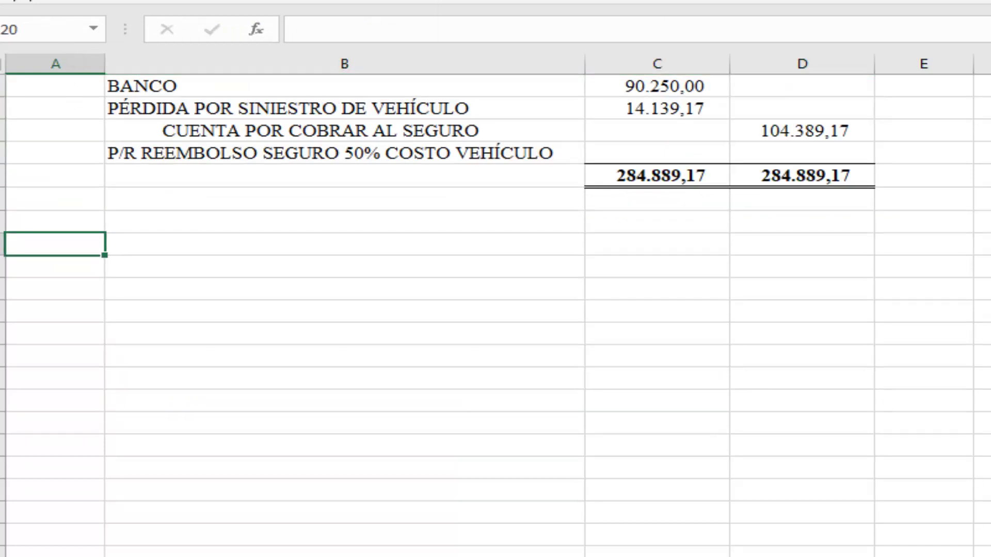
{"action": "key", "text": "ctrl+v"}
- Change the period line of the copied journal heading in A22 to AL 30/04/2019
{"action": "left_click", "coordinate": [78, 290]}
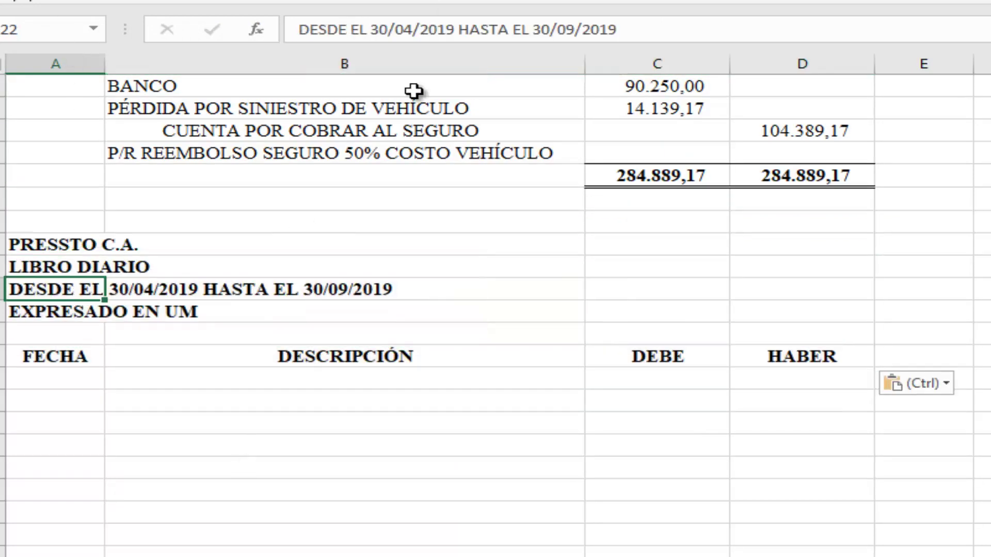
{"action": "left_click_drag", "start_coordinate": [366, 30], "coordinate": [231, 35]}
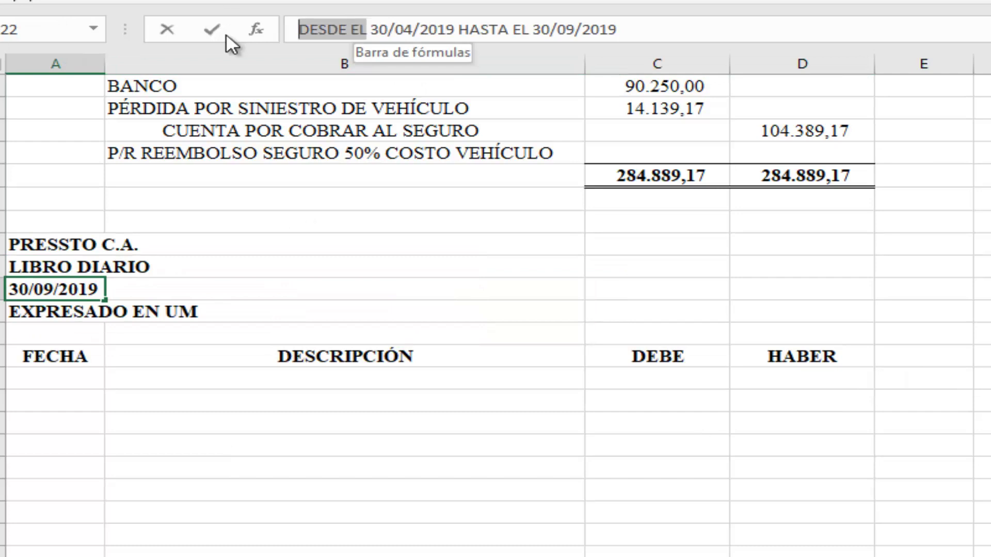
{"action": "type", "text": "AL"}
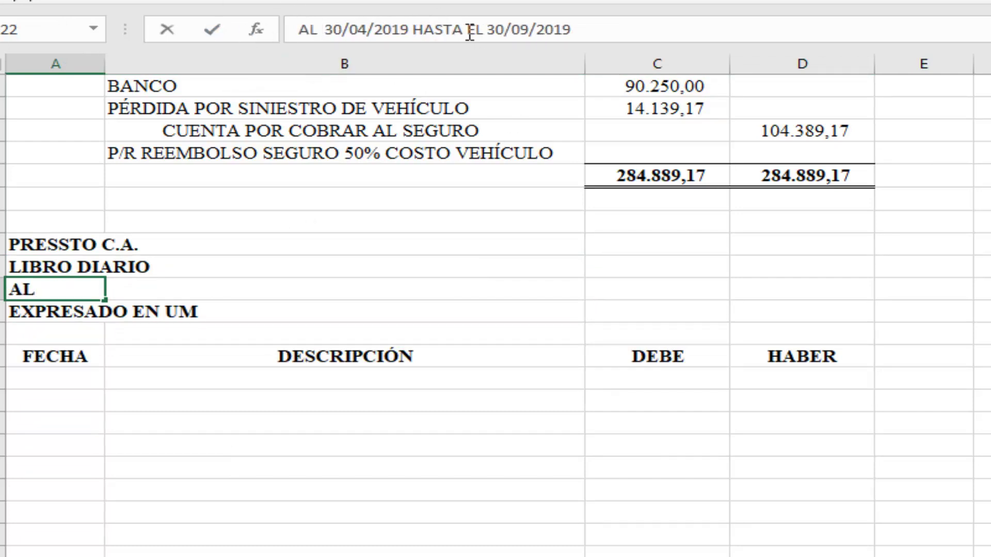
{"action": "left_click_drag", "start_coordinate": [412, 29], "coordinate": [709, 31]}
{"action": "key", "text": "Delete"}
{"action": "key", "text": "Return"}
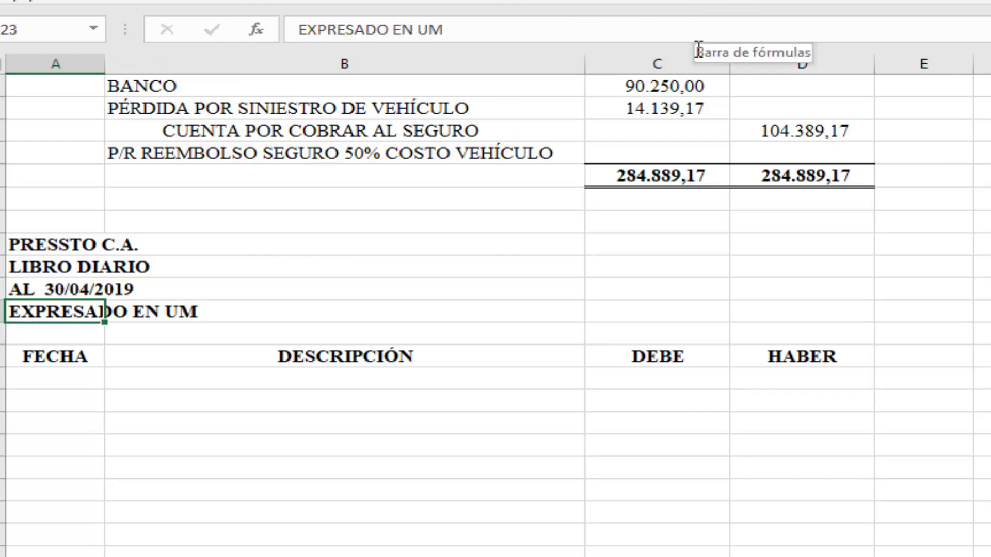
- Start the new journal entry in row 26 with entry number 1 in B26 and the date 30/04/2019 in A26
{"action": "scroll", "coordinate": [626, 243], "scroll_direction": "up", "scroll_amount": 3}
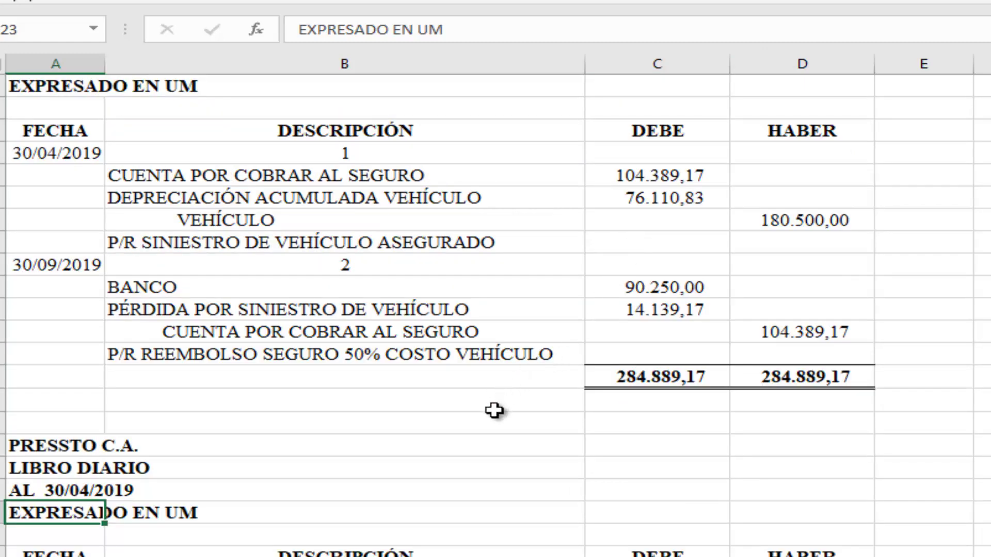
{"action": "scroll", "coordinate": [495, 410], "scroll_direction": "down", "scroll_amount": 3}
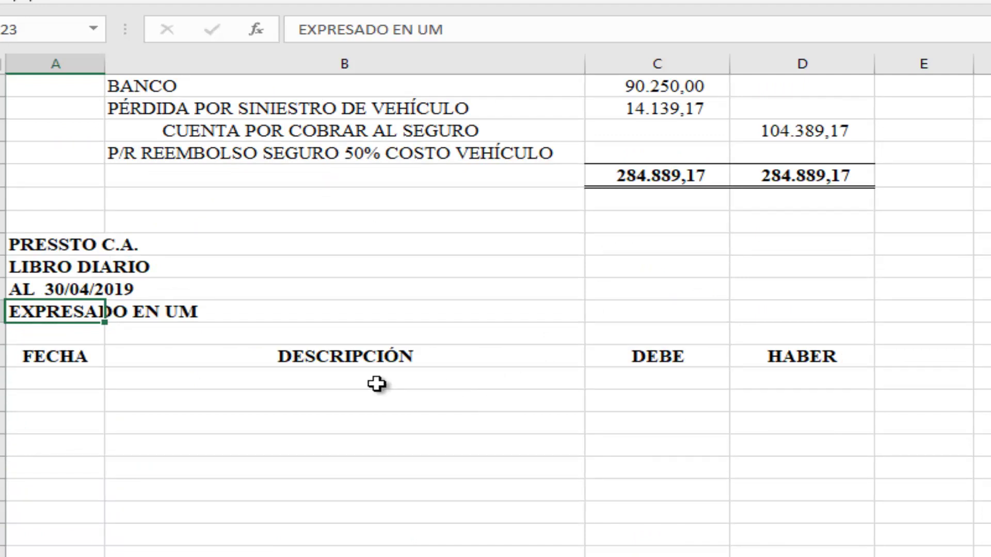
{"action": "left_click", "coordinate": [382, 378]}
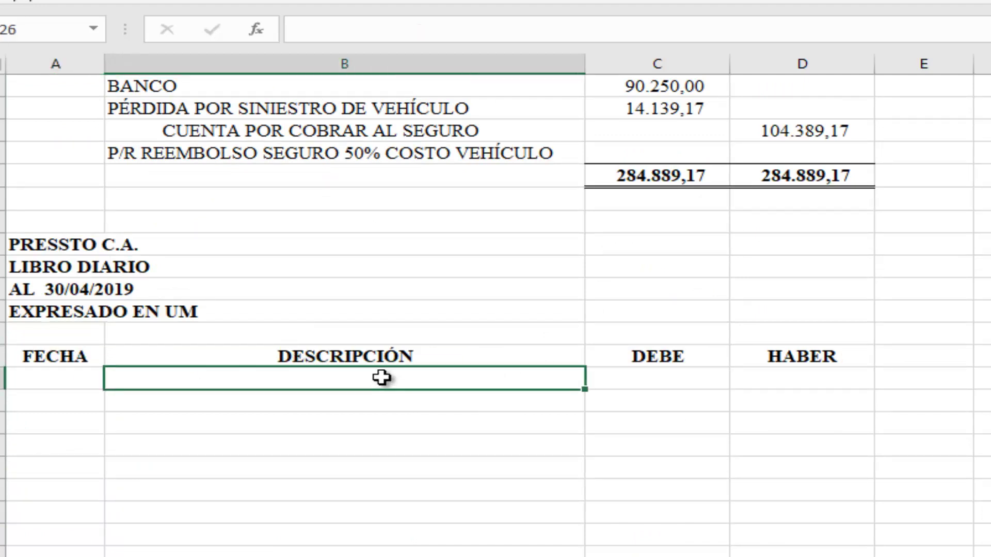
{"action": "type", "text": "1"}
{"action": "key", "text": "Return"}
{"action": "left_click", "coordinate": [382, 378]}
{"action": "left_click", "coordinate": [44, 387]}
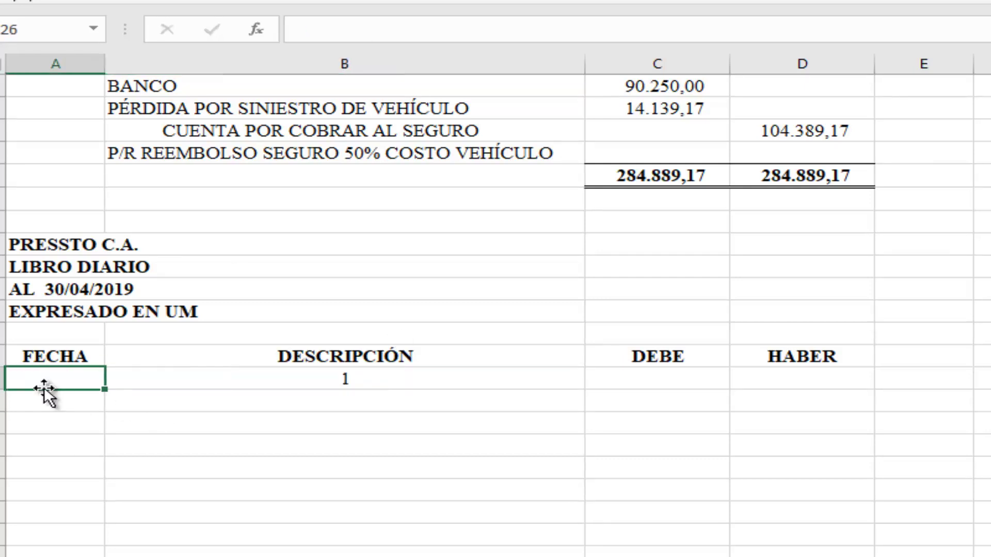
{"action": "type", "text": "30/04/2019"}
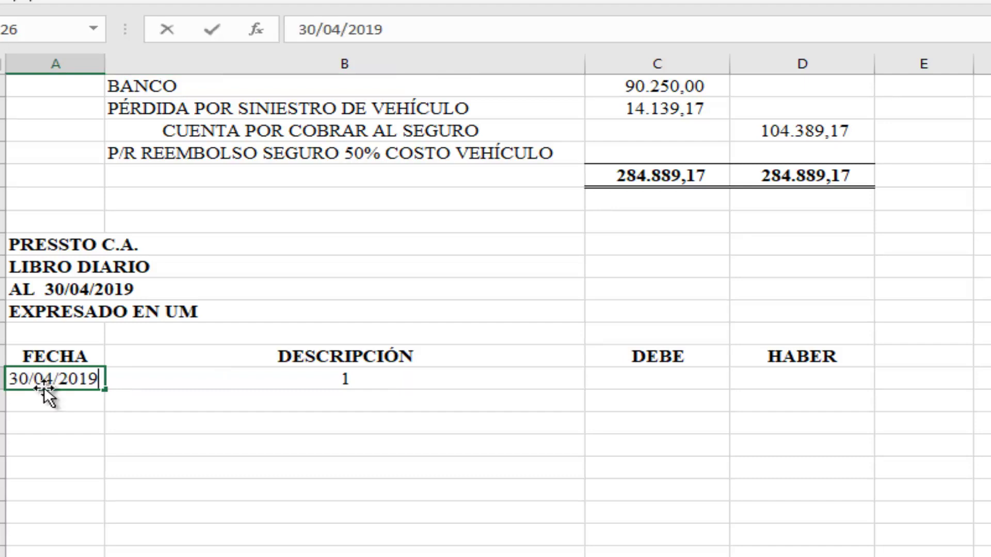
{"action": "key", "text": "Return"}
{"action": "key", "text": "Tab"}
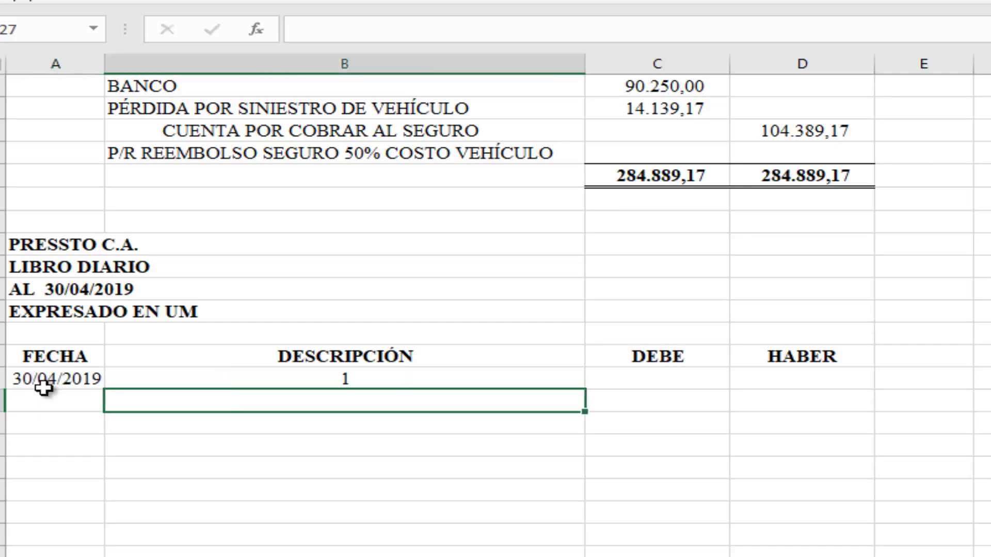
- Copy the accumulated depreciation, VEHÍCULO and explanation lines from B9:B11 to B28, leaving row 27 empty
{"action": "scroll", "coordinate": [45, 387], "scroll_direction": "up", "scroll_amount": 2}
{"action": "left_click_drag", "start_coordinate": [175, 130], "coordinate": [175, 165]}
{"action": "key", "text": "ctrl+c"}
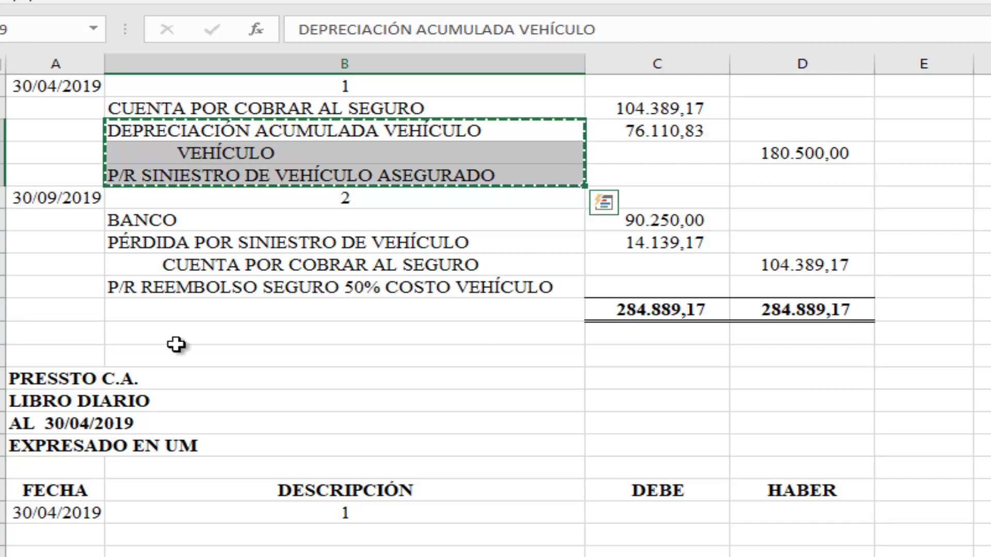
{"action": "scroll", "coordinate": [191, 372], "scroll_direction": "down", "scroll_amount": 4}
{"action": "left_click", "coordinate": [217, 284]}
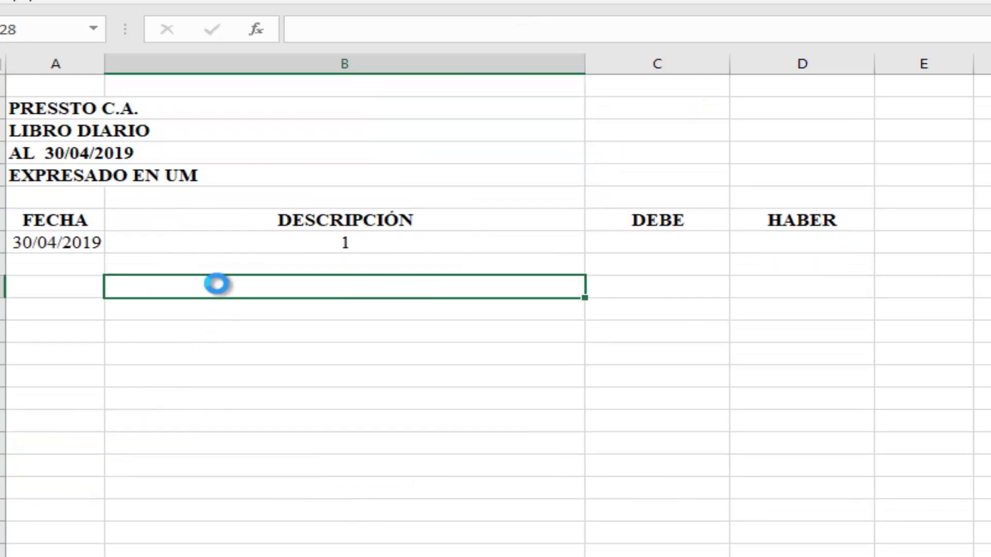
{"action": "key", "text": "ctrl+v"}
- Shorten the copied explanation in B30 to P/R SINIESTRO DE VEHÍCULO
{"action": "left_click", "coordinate": [233, 326]}
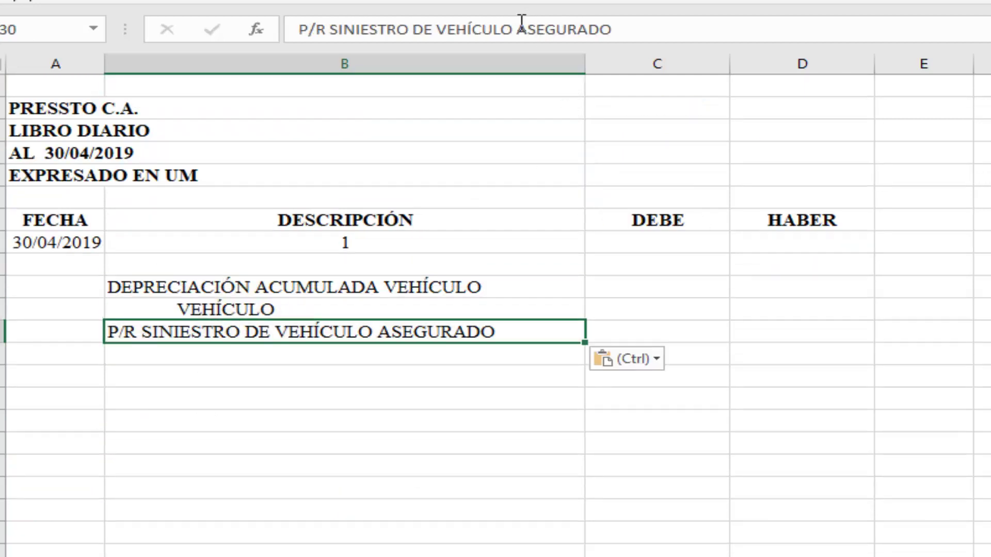
{"action": "left_click_drag", "start_coordinate": [518, 29], "coordinate": [614, 29]}
{"action": "key", "text": "BackSpace"}
{"action": "key", "text": "Return"}
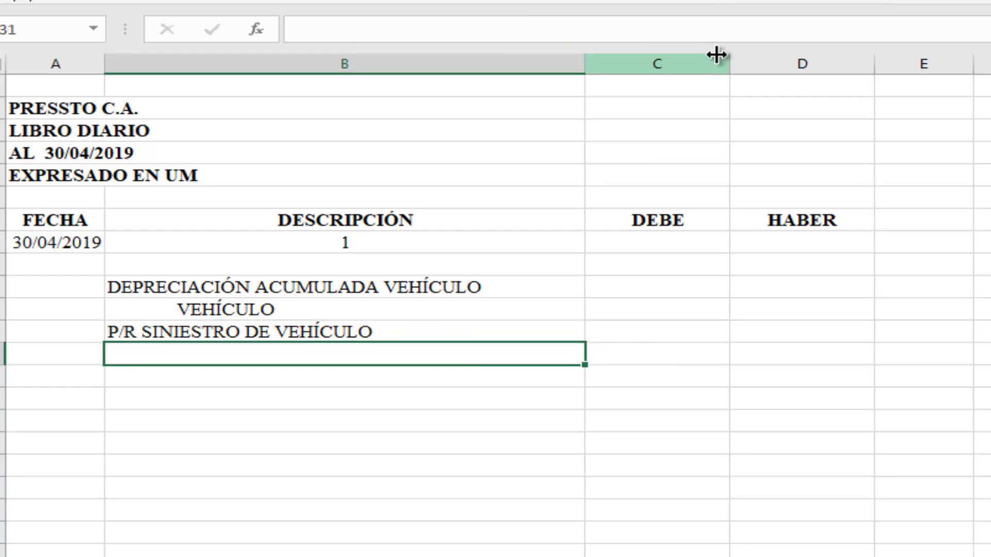
- Link the accumulated depreciation debit in C28 to the DEP ACUM amount in E30 of the Ejercicio 11 sheet
{"action": "left_click", "coordinate": [673, 279]}
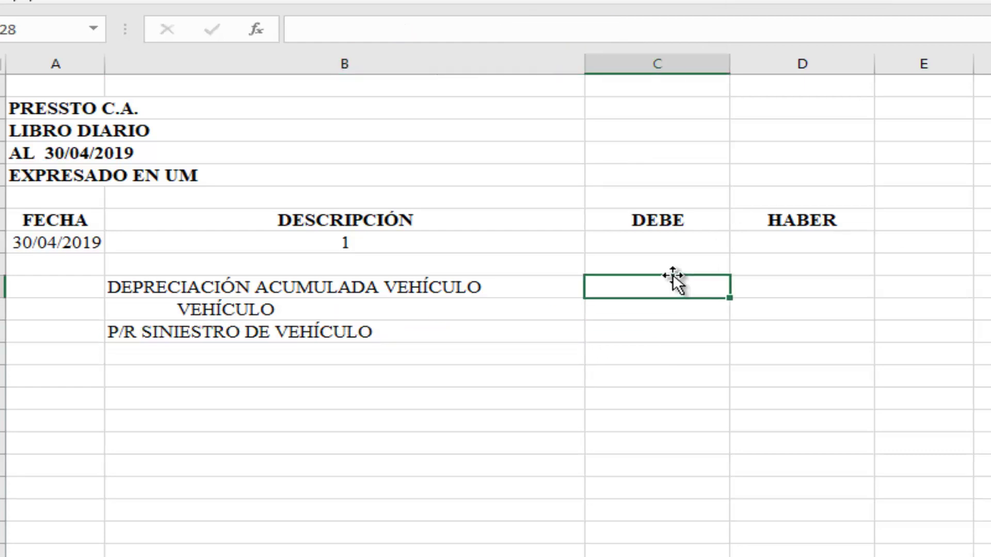
{"action": "type", "text": "+"}
{"action": "left_click", "coordinate": [581, 546]}
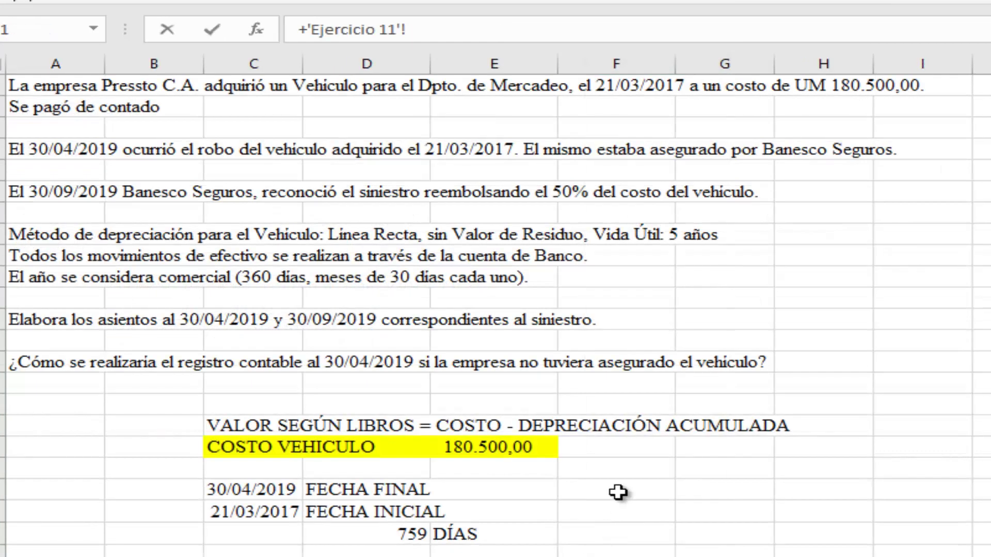
{"action": "scroll", "coordinate": [617, 493], "scroll_direction": "down", "scroll_amount": 5}
{"action": "left_click", "coordinate": [474, 393]}
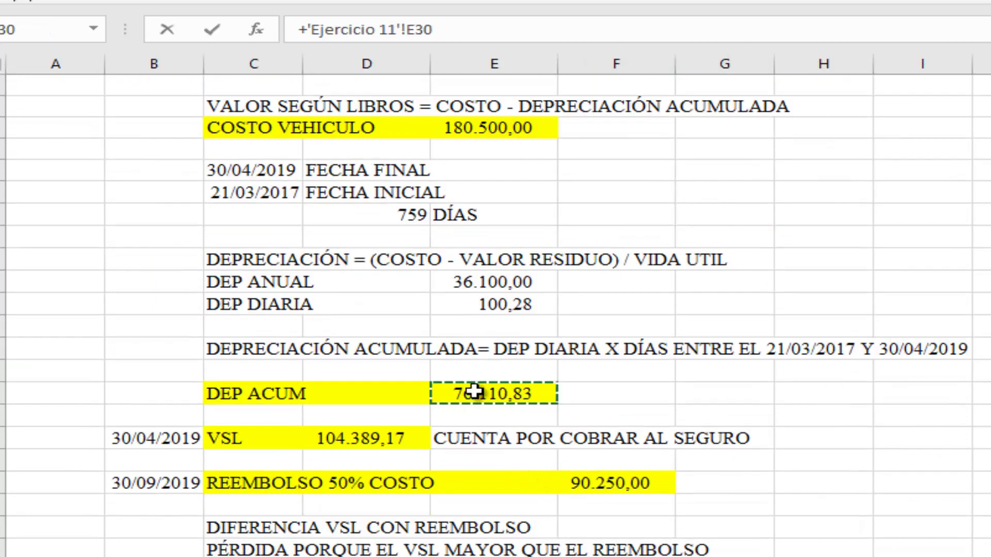
{"action": "key", "text": "Return"}
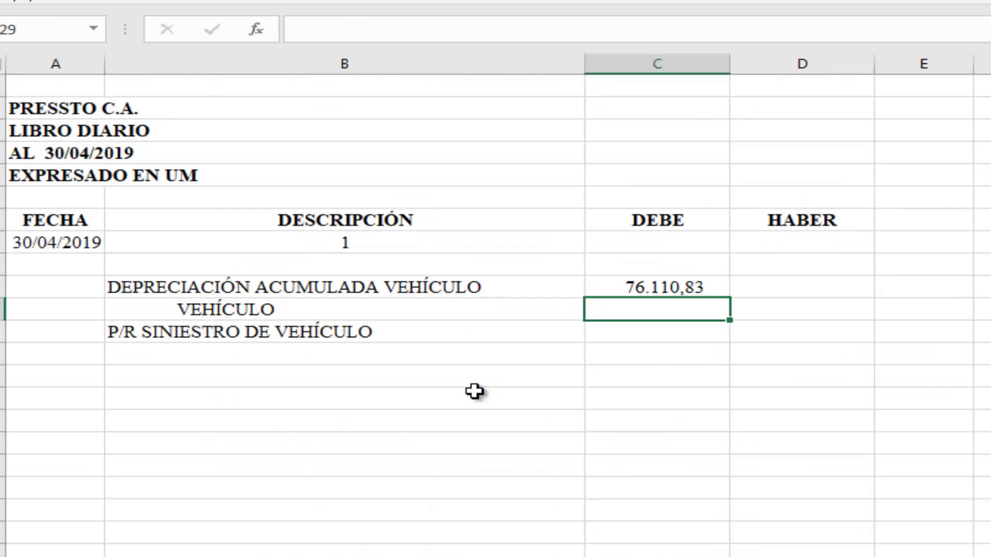
- Link the VEHÍCULO credit in D29 to the vehicle cost in E18 of the Ejercicio 11 sheet
{"action": "left_click", "coordinate": [841, 304]}
{"action": "type", "text": "+"}
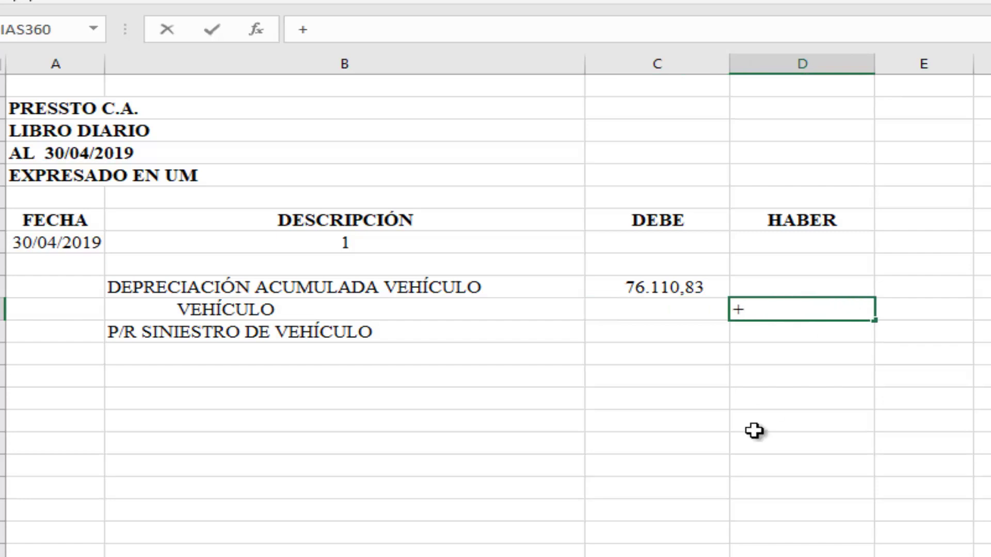
{"action": "key", "text": "ctrl+Page_Down"}
{"action": "left_click", "coordinate": [493, 118]}
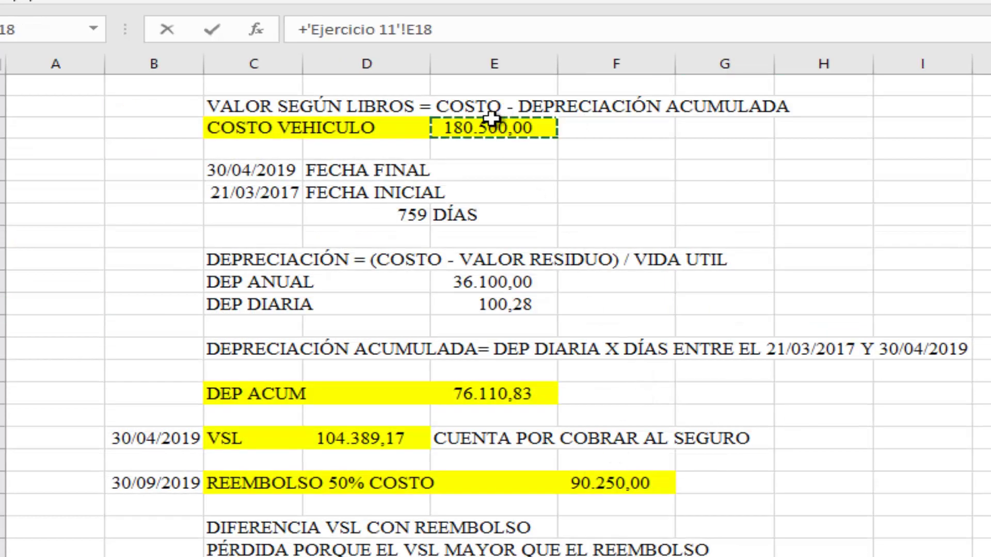
{"action": "key", "text": "Return"}
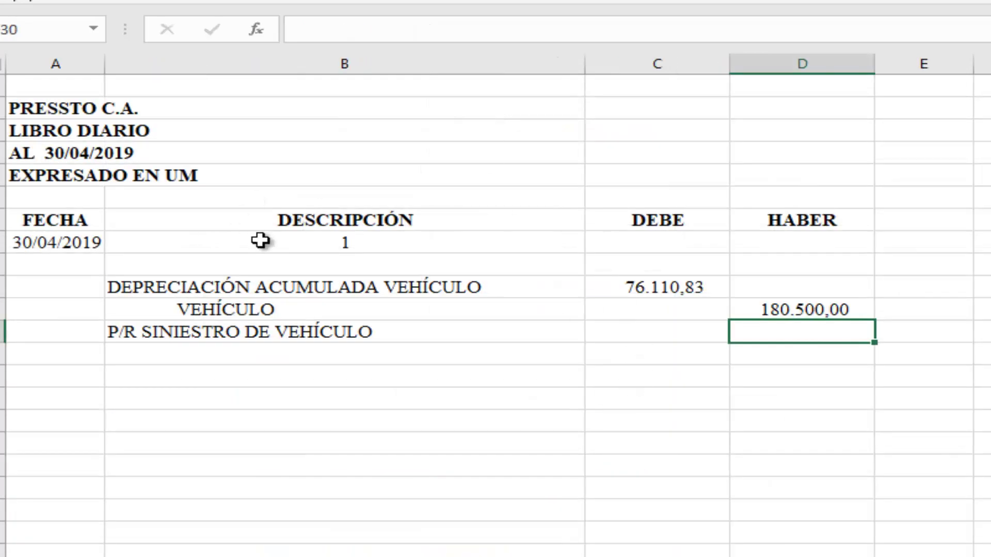
- Enter the account name PÉRDIDA POR SINIESTRO DE VEHÍCULO in B27
{"action": "left_click", "coordinate": [261, 264]}
{"action": "type", "text": "PÉRD"}
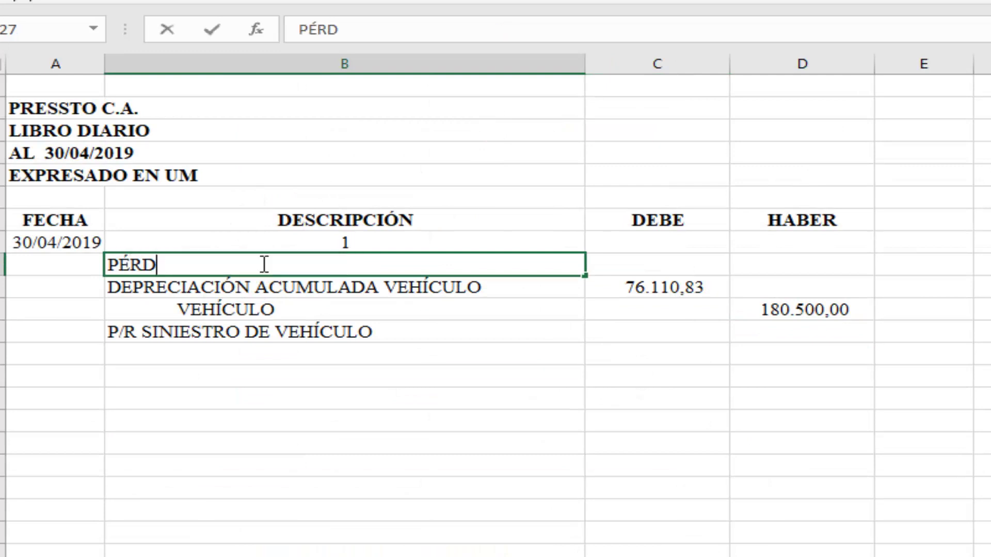
{"action": "type", "text": "IDA POR SINIESTR"}
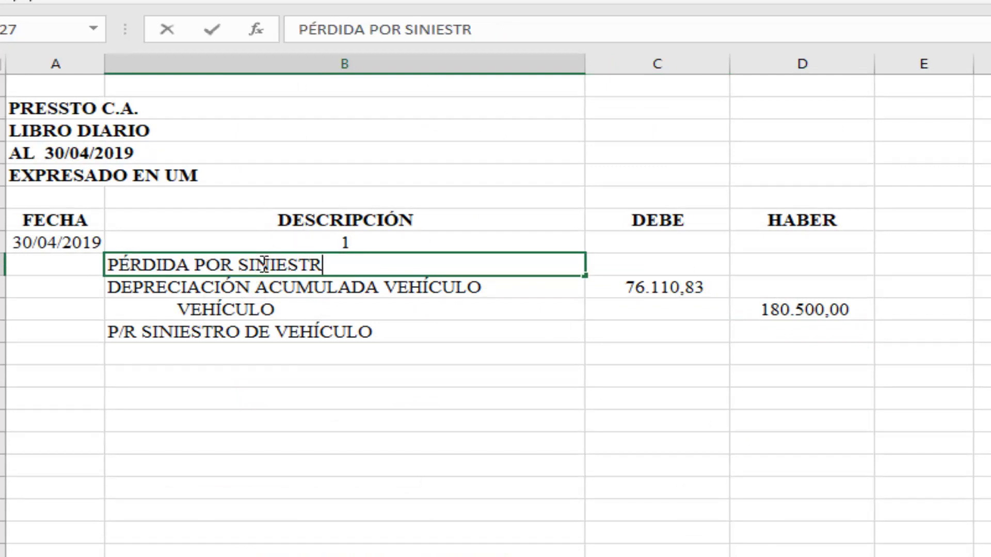
{"action": "type", "text": "O DE VEH"}
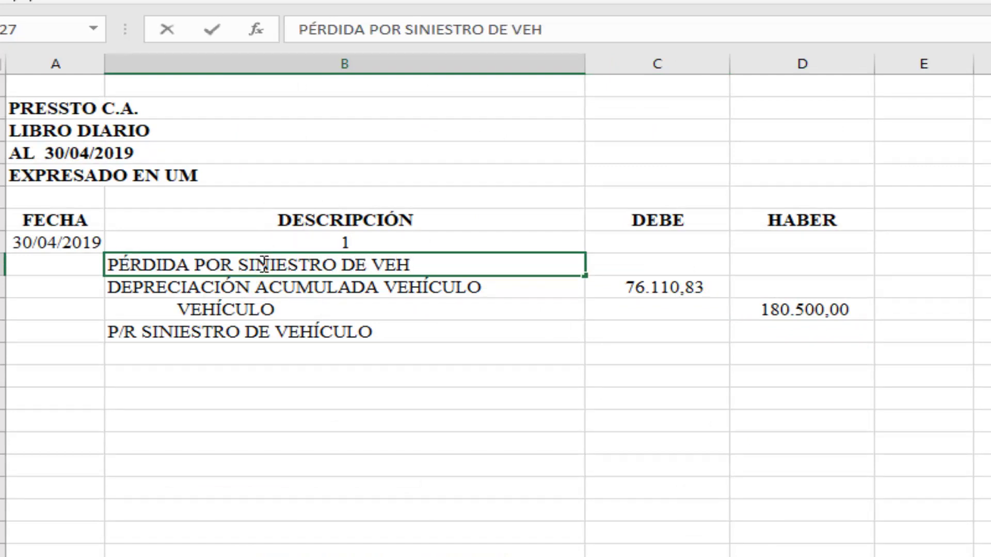
{"action": "type", "text": "Ó"}
{"action": "key", "text": "BackSpace"}
{"action": "type", "text": "ÍCULO"}
{"action": "key", "text": "ctrl+Return"}
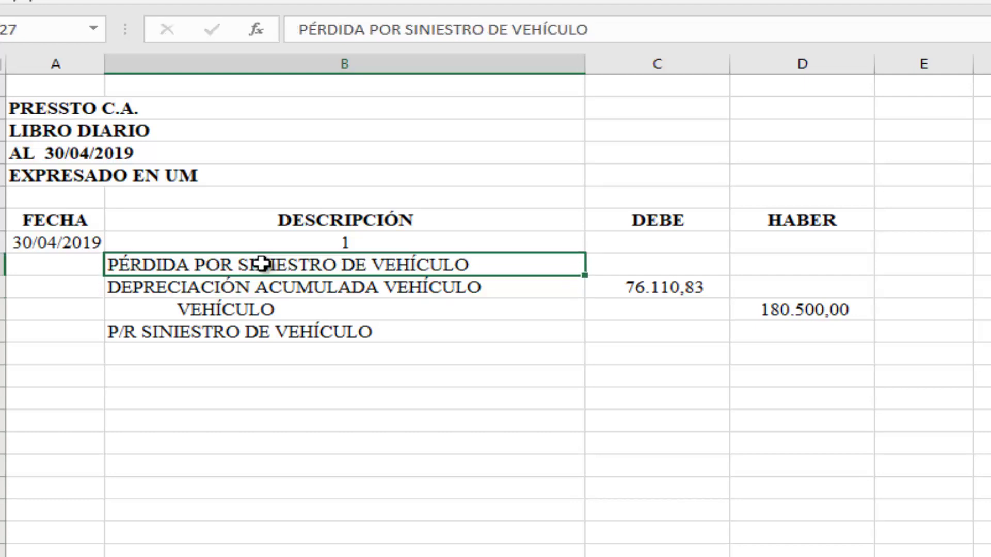
- Calculate the loss debit in C27 as D29-C28 and compare it with the VSL amount on the Ejercicio 11 sheet
{"action": "key", "text": "Right"}
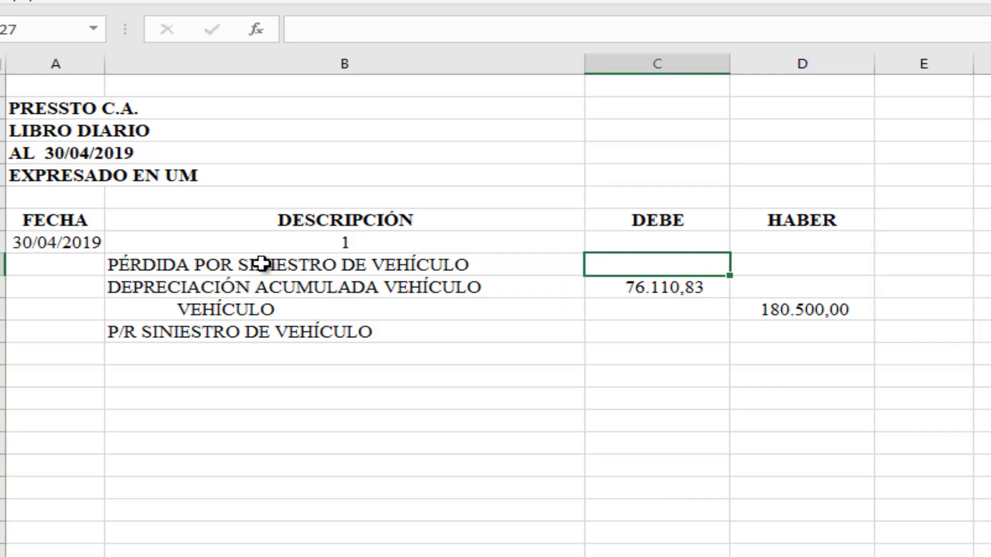
{"action": "type", "text": "+"}
{"action": "key", "text": "Right"}
{"action": "key", "text": "Down"}
{"action": "key", "text": "Down"}
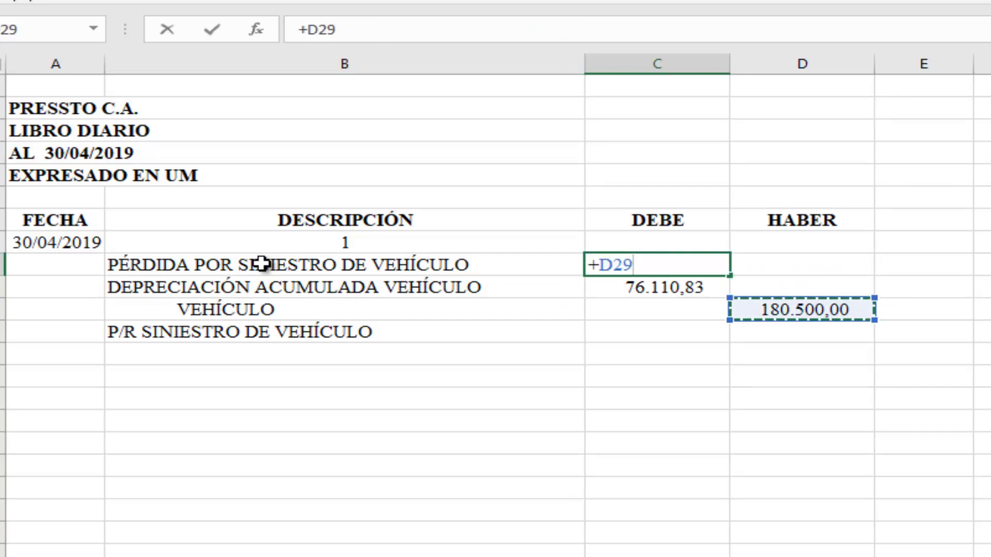
{"action": "type", "text": "-"}
{"action": "key", "text": "Left"}
{"action": "key", "text": "Down"}
{"action": "key", "text": "Right"}
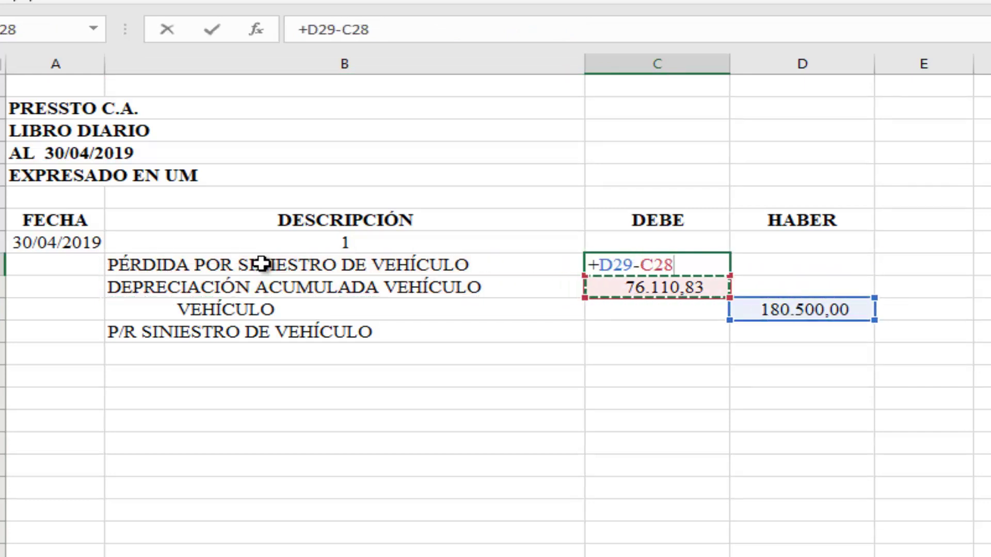
{"action": "key", "text": "Return"}
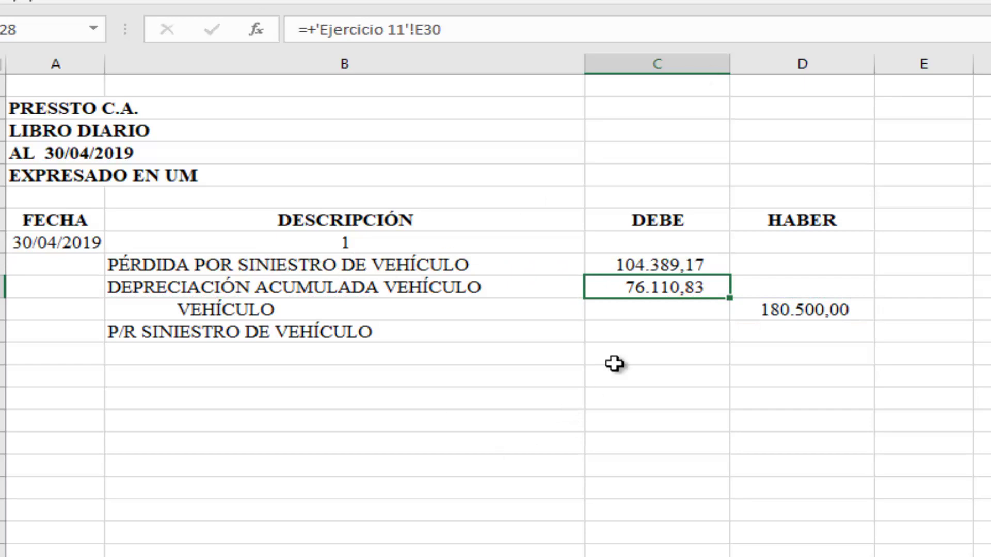
{"action": "left_click", "coordinate": [627, 332]}
{"action": "left_click", "coordinate": [668, 263]}
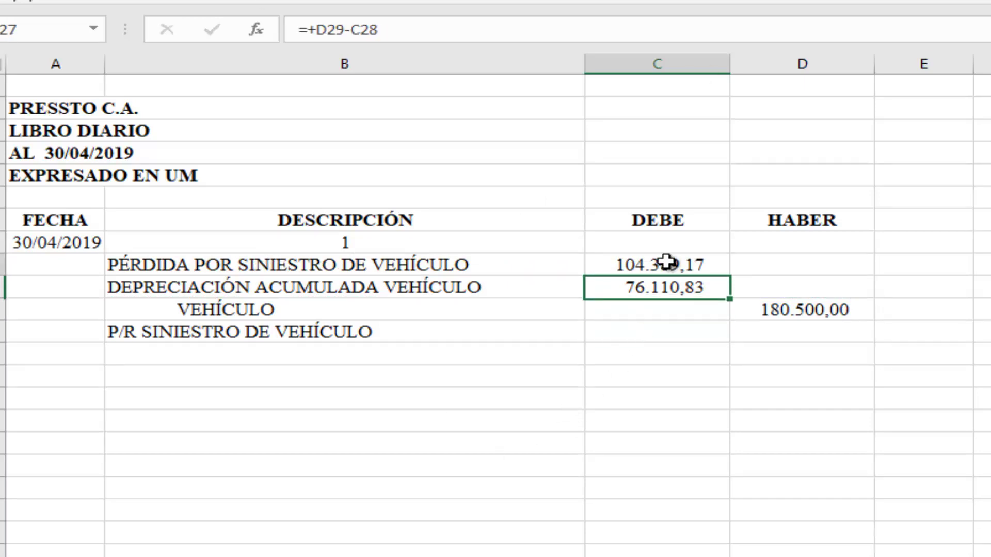
{"action": "key", "text": "ctrl+Page_Up"}
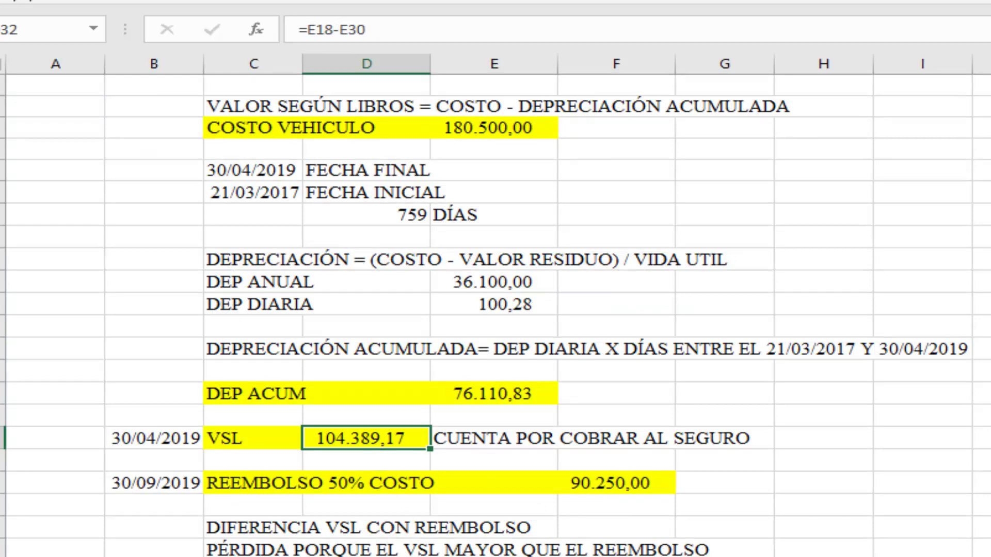
{"action": "key", "text": "ctrl+Page_Down"}
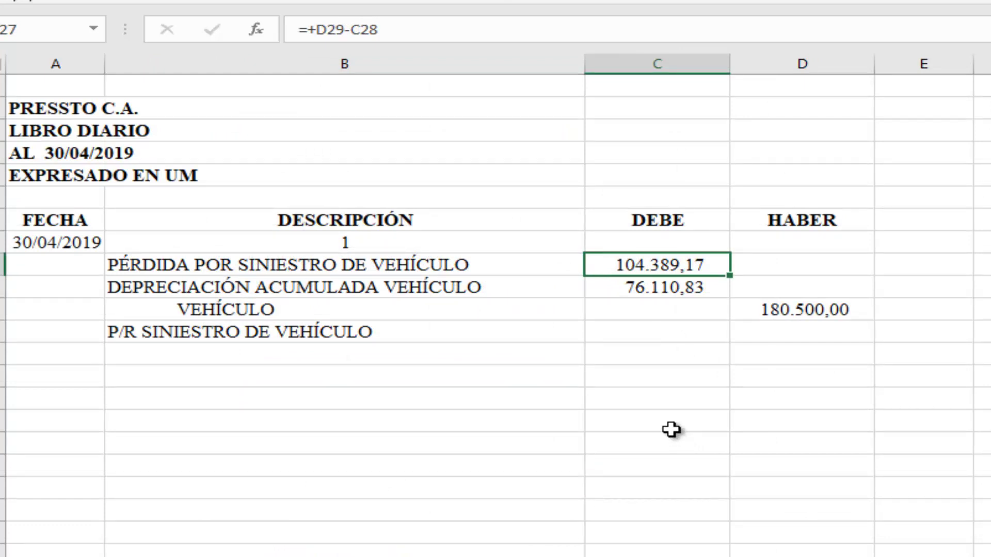
- Total the DEBE and HABER columns of the entry in C31 and D31, summing rows 27 to 30
{"action": "left_click", "coordinate": [683, 309]}
{"action": "left_click_drag", "start_coordinate": [657, 263], "coordinate": [655, 349]}
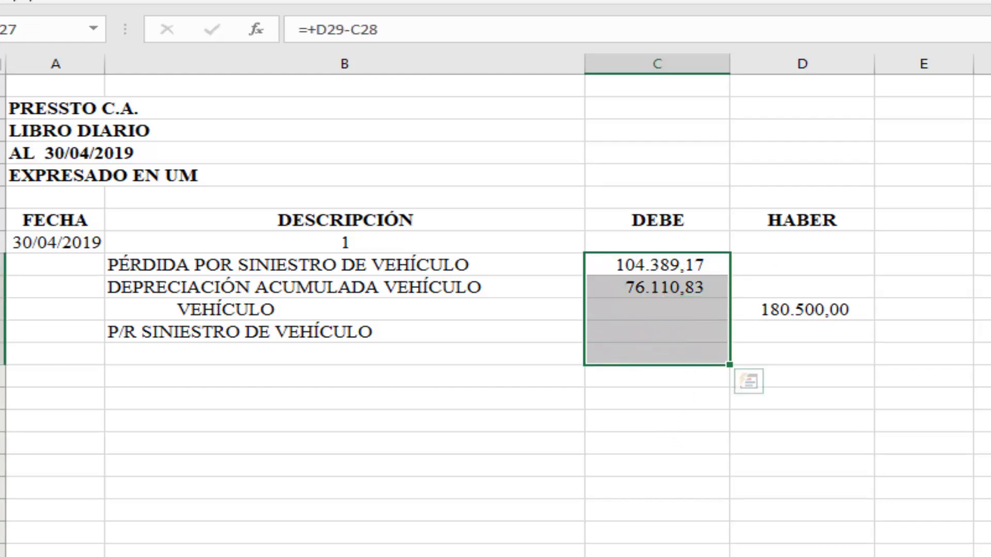
{"action": "key", "text": "alt+equal"}
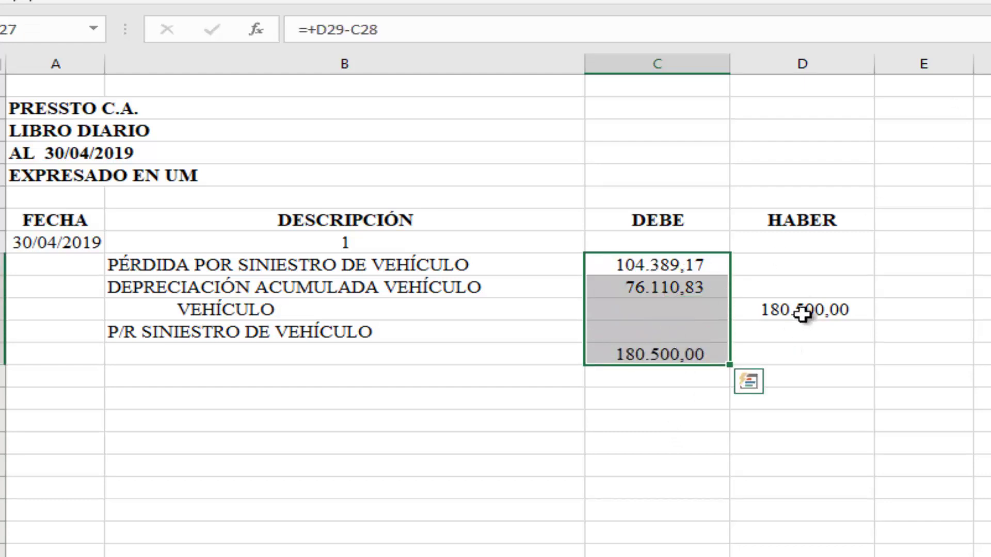
{"action": "left_click_drag", "start_coordinate": [810, 267], "coordinate": [828, 345]}
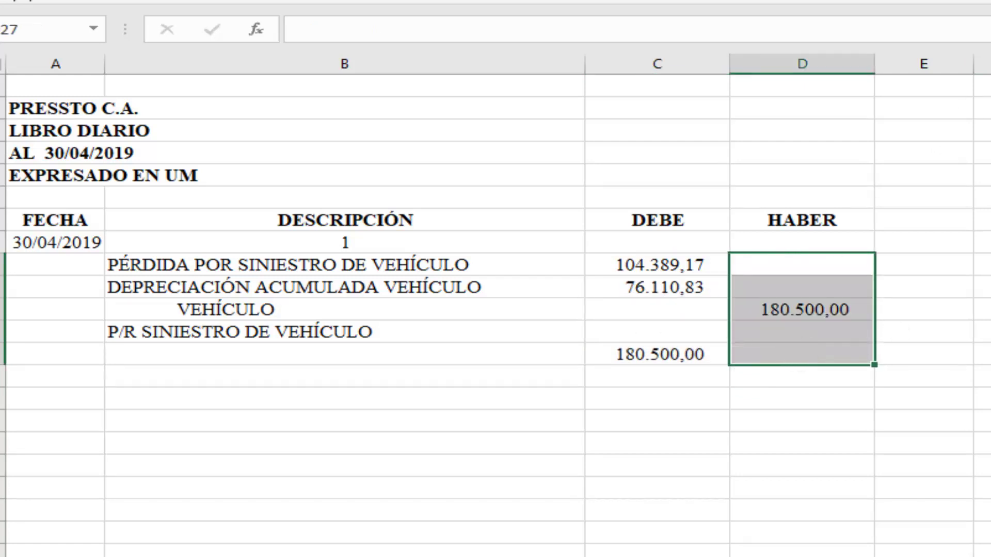
{"action": "key", "text": "alt+equal"}
{"action": "left_click", "coordinate": [676, 354]}
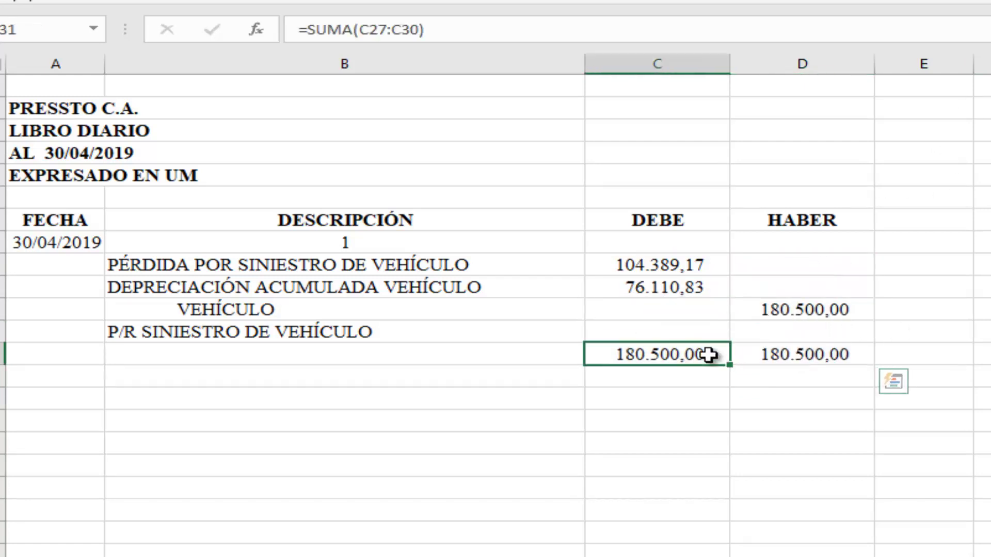
{"action": "left_click_drag", "start_coordinate": [741, 357], "coordinate": [747, 359]}
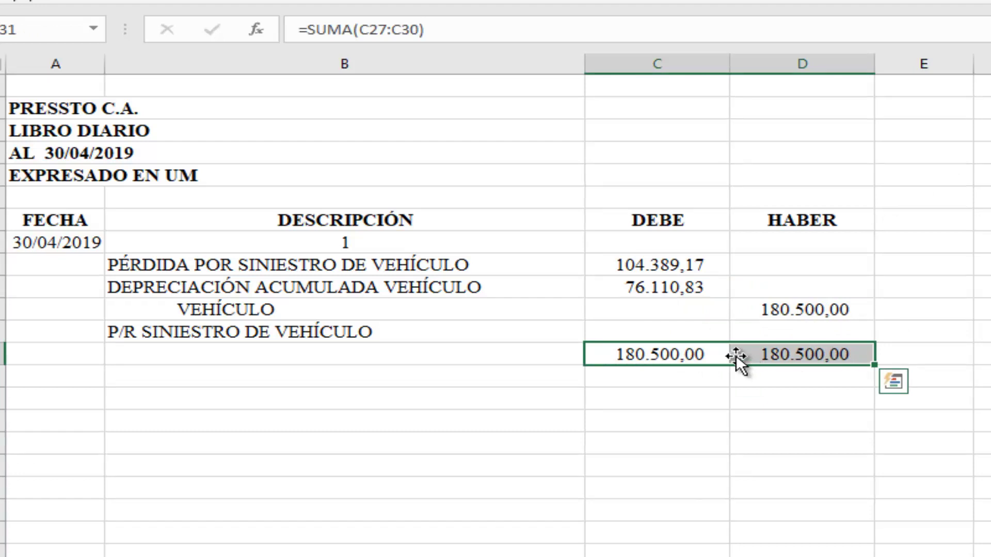
- Move the two totals from C31:D31 up to C30:D30 beside the entry's explanation, accepting the circular reference warning
{"action": "left_click", "coordinate": [660, 329]}
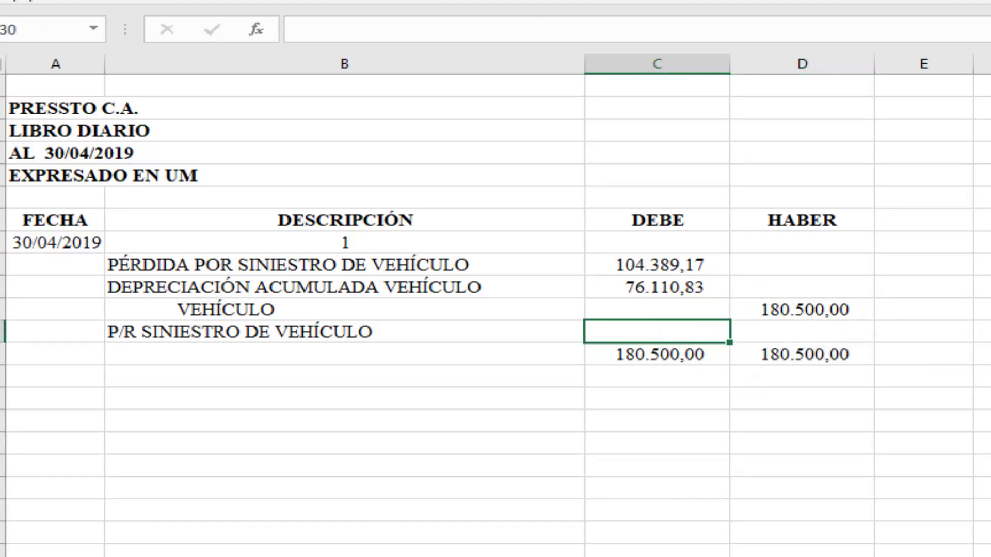
{"action": "left_click_drag", "start_coordinate": [640, 350], "coordinate": [770, 356]}
{"action": "key", "text": "ctrl+c"}
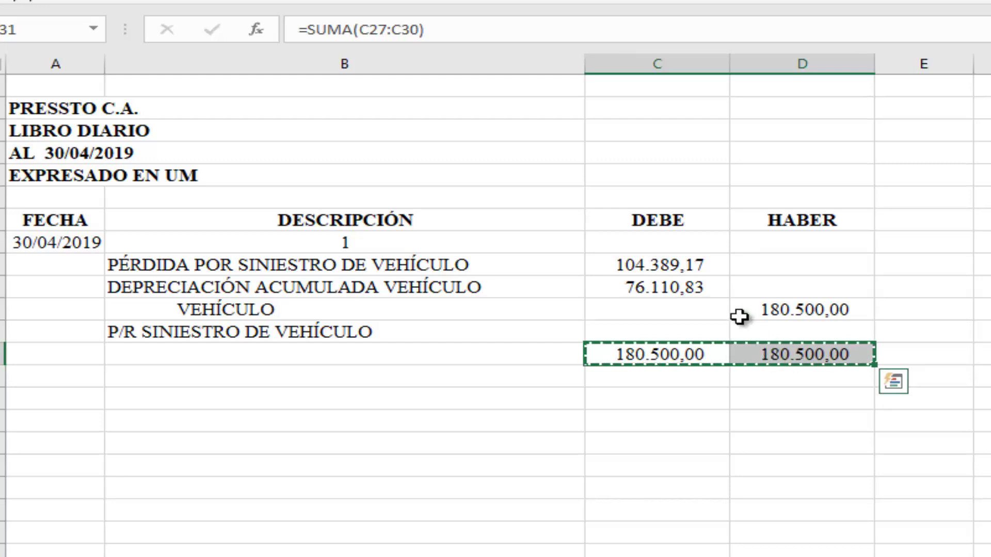
{"action": "left_click", "coordinate": [685, 324]}
{"action": "key", "text": "ctrl+v"}
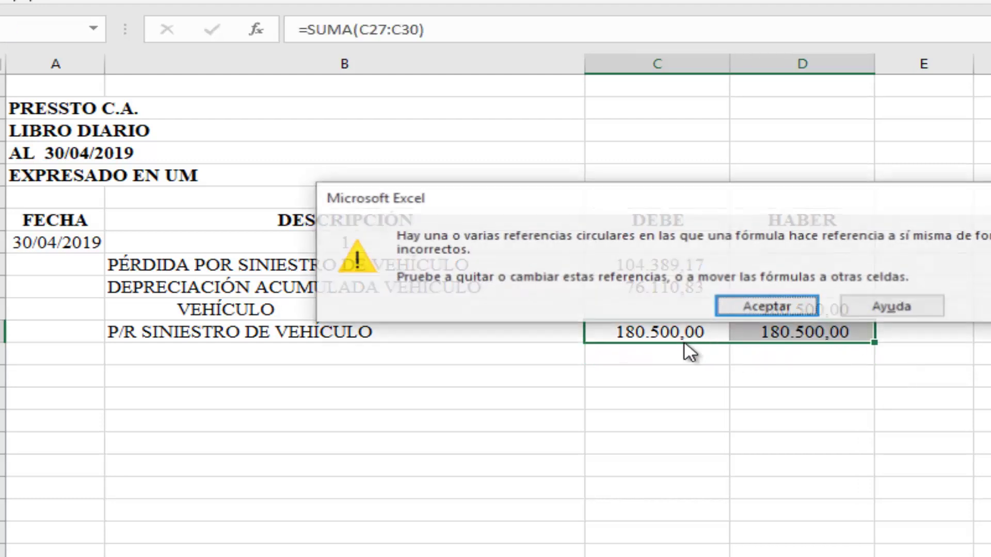
{"action": "left_click", "coordinate": [752, 307]}
{"action": "left_click", "coordinate": [705, 421]}
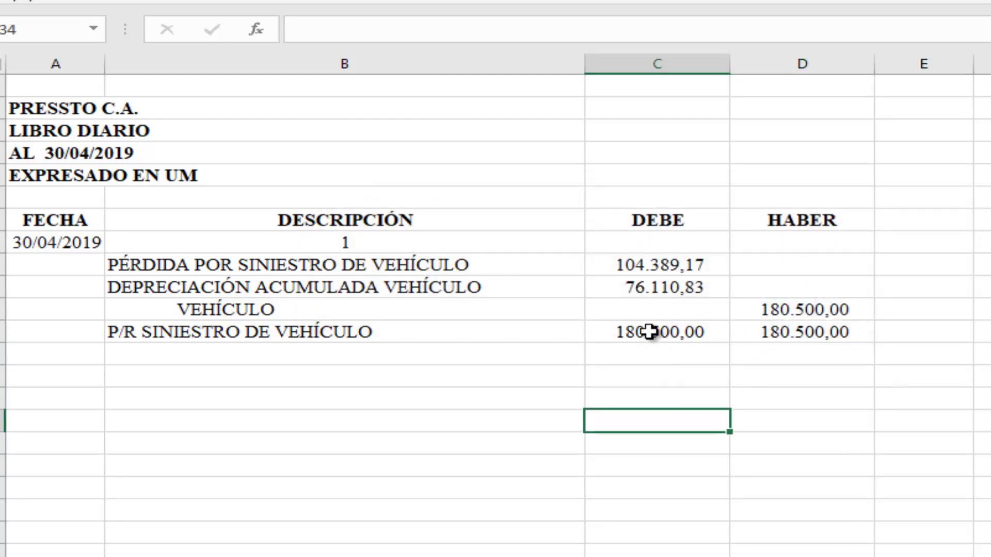
- Make the totals in C30:D30 bold and give them a single top border and a double bottom border
{"action": "left_click_drag", "start_coordinate": [653, 332], "coordinate": [765, 322]}
{"action": "key", "text": "ctrl+v"}
{"action": "key", "text": "Escape"}
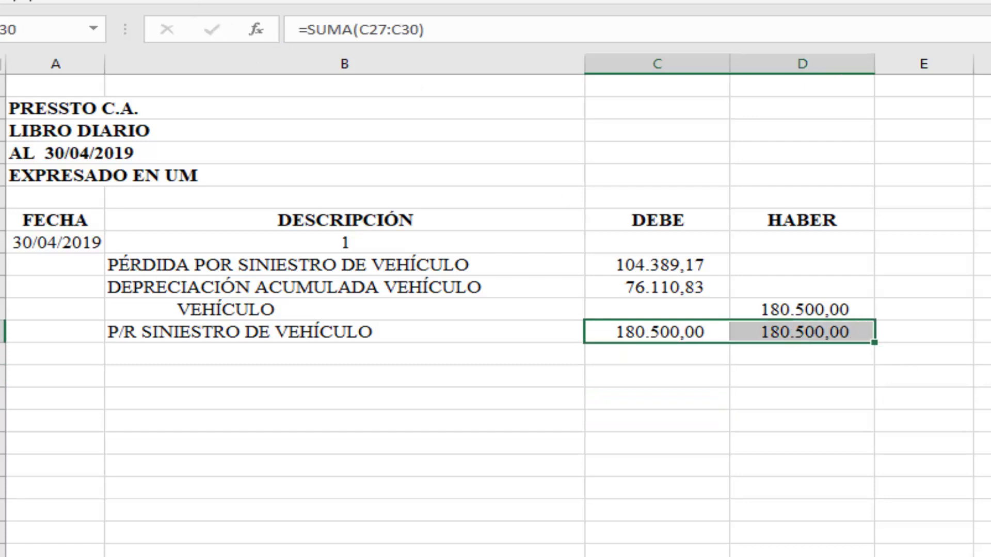
{"action": "key", "text": "ctrl+n"}
{"action": "left_click_drag", "start_coordinate": [683, 310], "coordinate": [756, 309]}
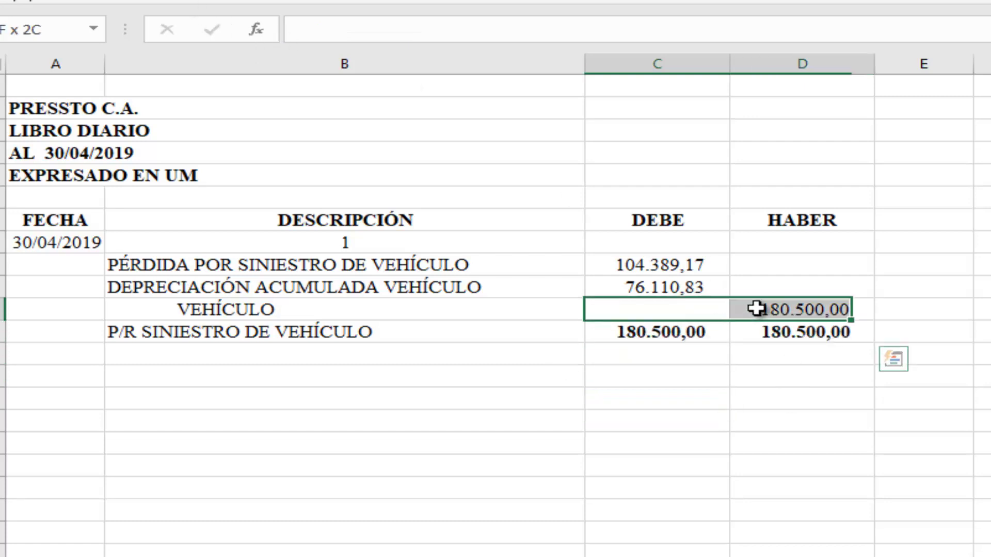
{"action": "left_click_drag", "start_coordinate": [648, 334], "coordinate": [777, 332]}
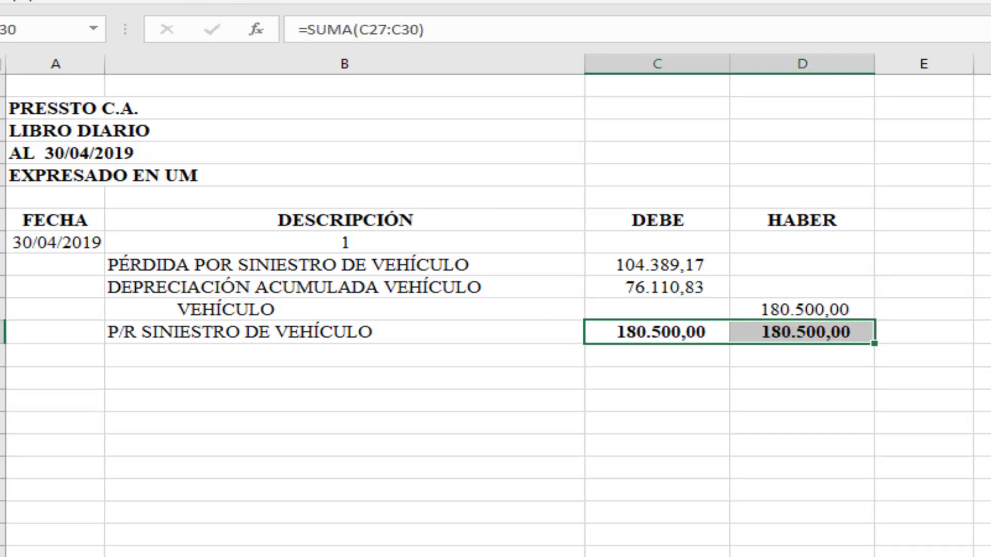
{"action": "left_click", "coordinate": [599, 448]}
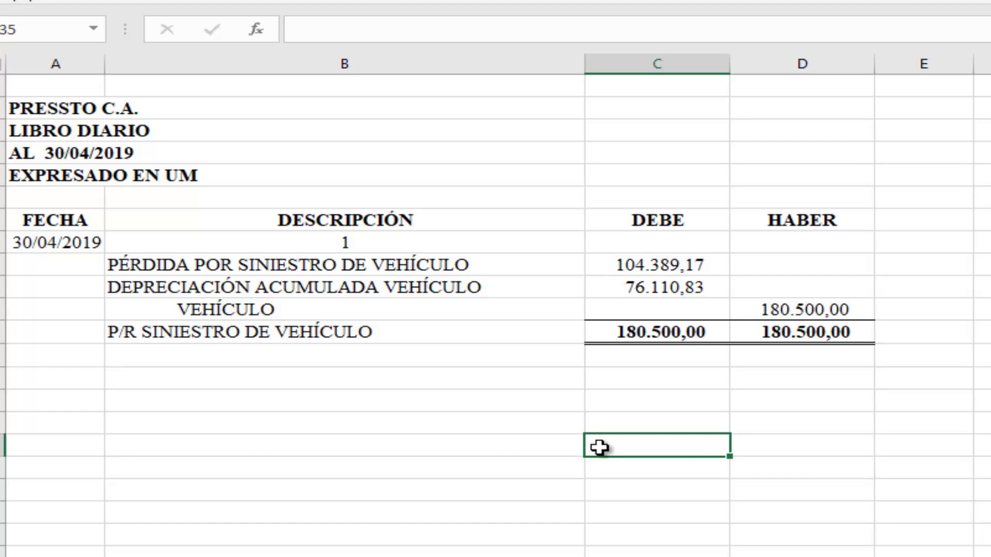
{"action": "left_click", "coordinate": [836, 314]}
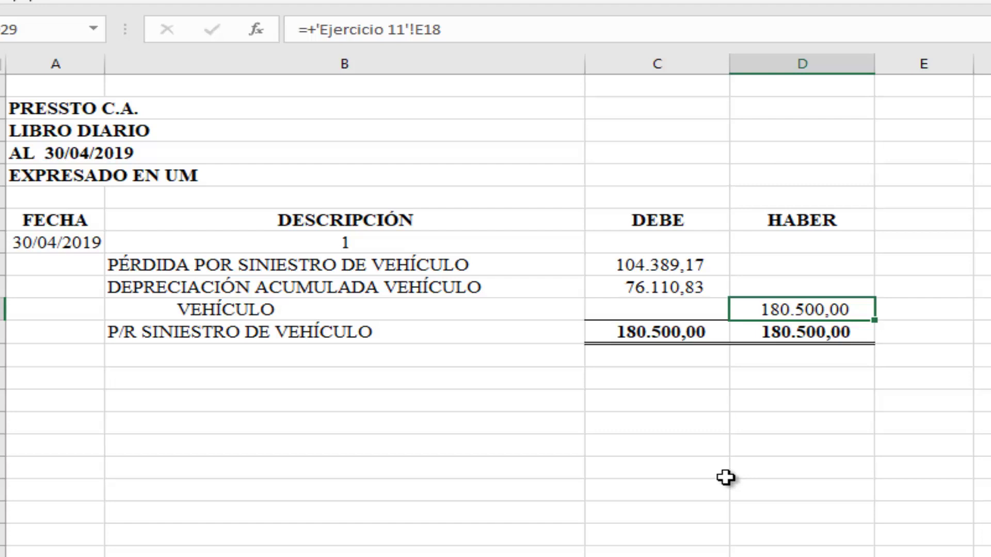
{"action": "left_click", "coordinate": [611, 284]}
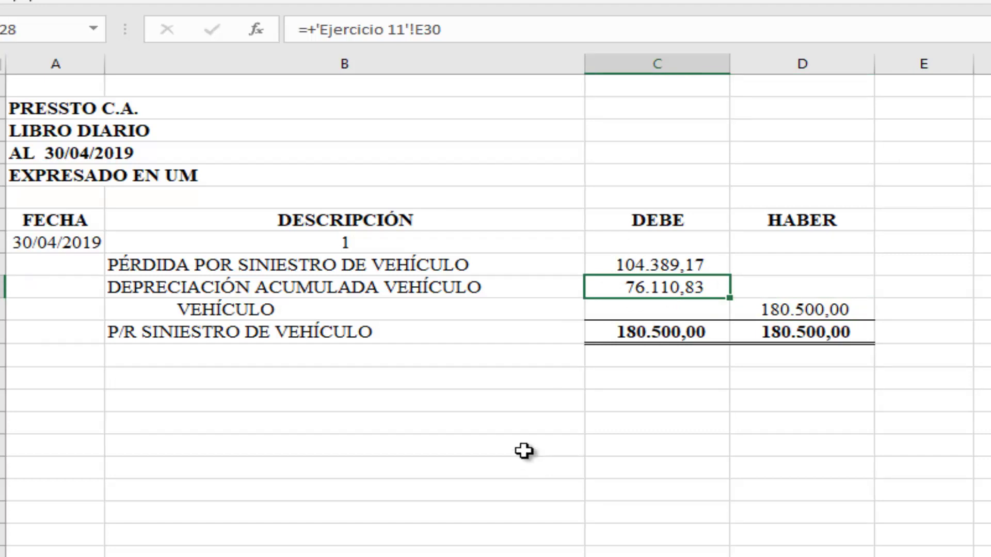
{"action": "left_click", "coordinate": [514, 416]}
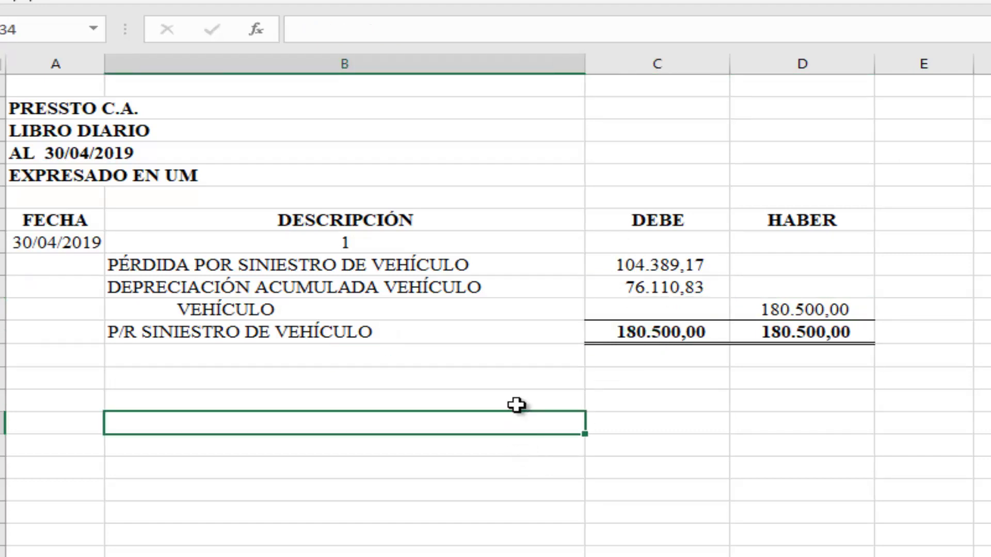